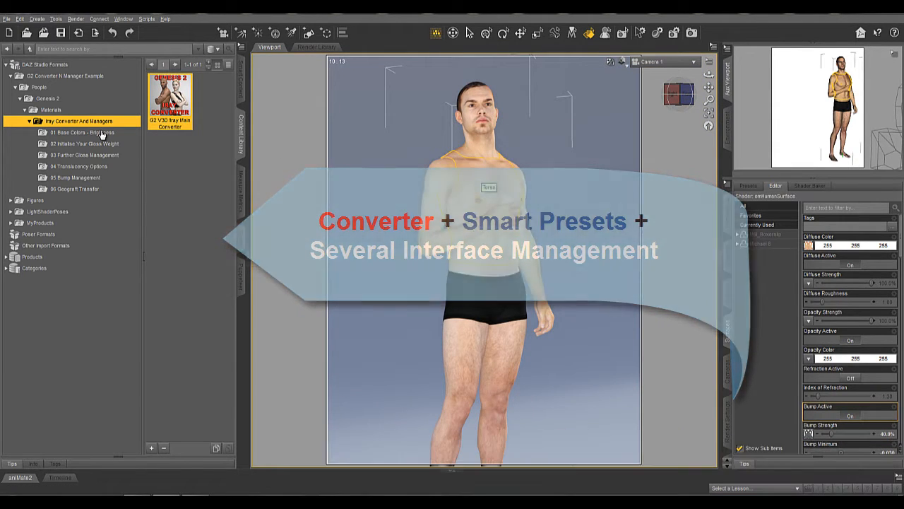
- Look through the contents of the Iray converter's six customization folders, from 01 Base Colors - Brightness to 06 Geograft Transfer
{"action": "left_click", "coordinate": [99, 132]}
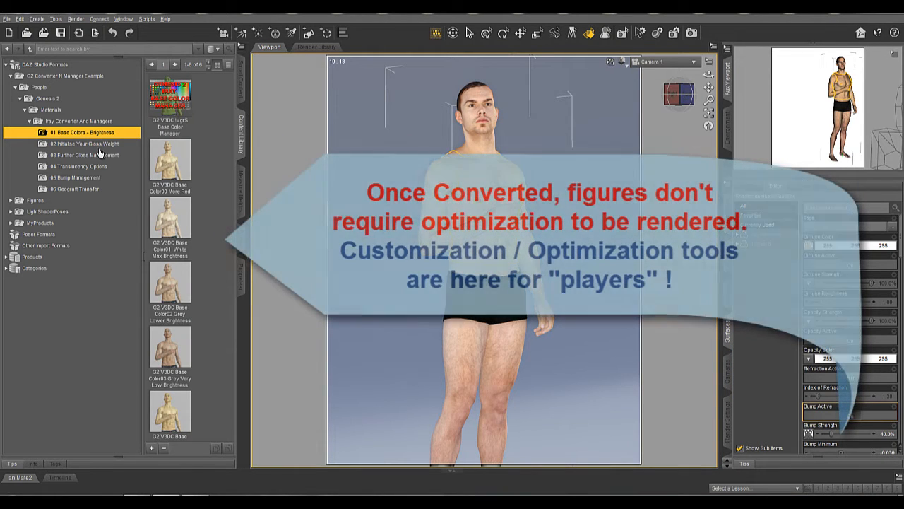
{"action": "left_click", "coordinate": [101, 145]}
{"action": "left_click", "coordinate": [96, 158]}
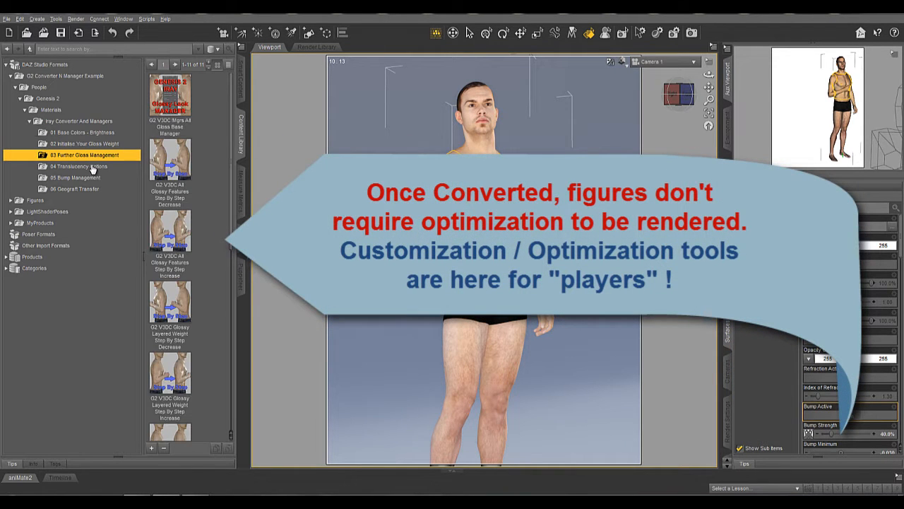
{"action": "left_click", "coordinate": [85, 169]}
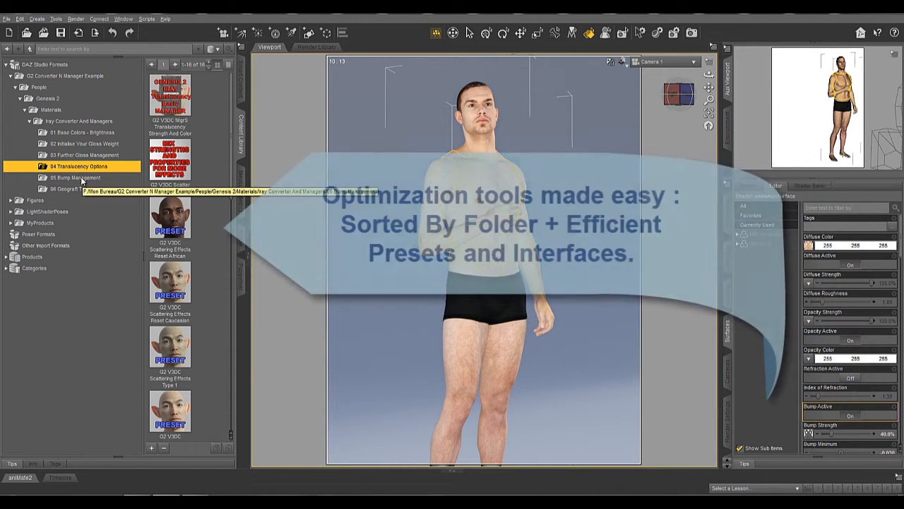
{"action": "left_click", "coordinate": [82, 179]}
{"action": "left_click", "coordinate": [79, 190]}
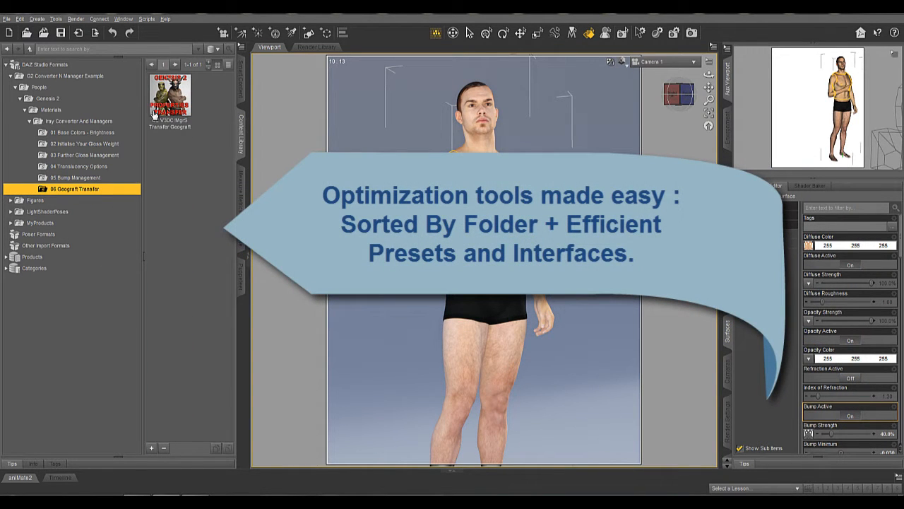
{"action": "mouse_move", "coordinate": [167, 91]}
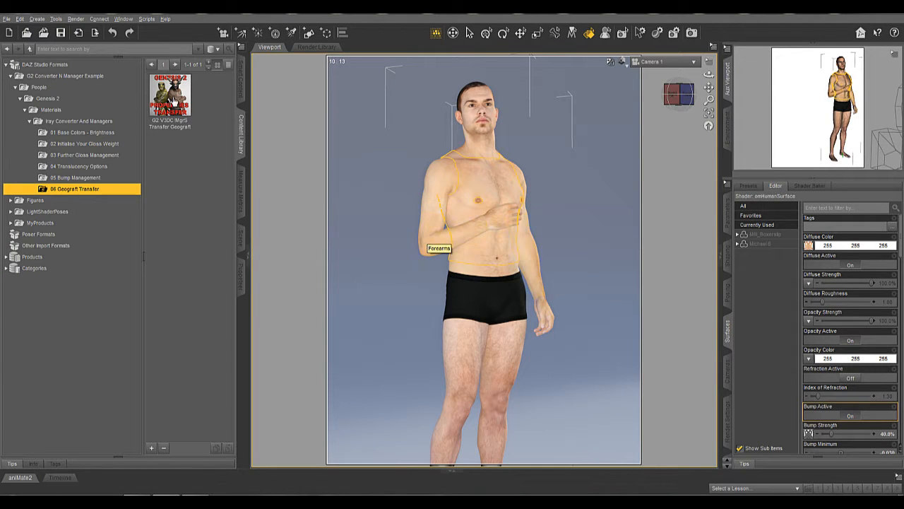
- Launch the G2 V3D Iray Main Converter for the selected figure and move its window clear of the figure
{"action": "left_click", "coordinate": [97, 124]}
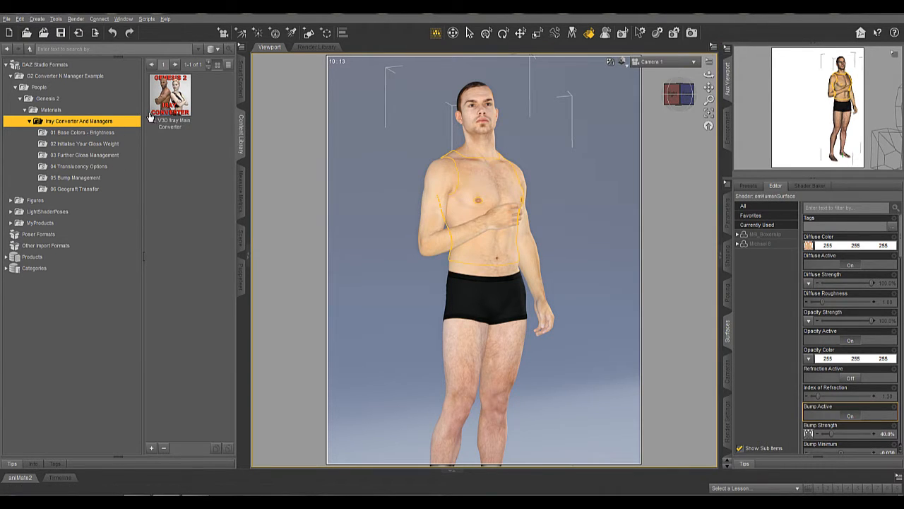
{"action": "left_click", "coordinate": [168, 120]}
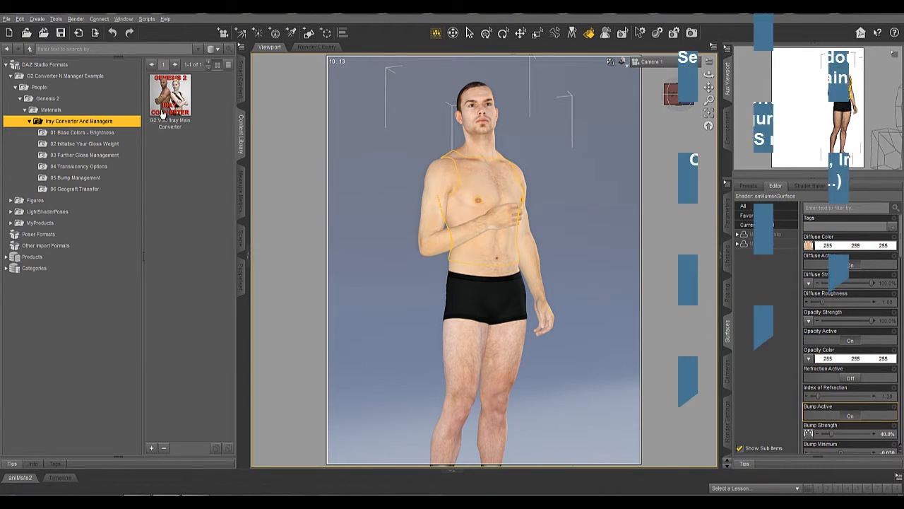
{"action": "mouse_move", "coordinate": [168, 119]}
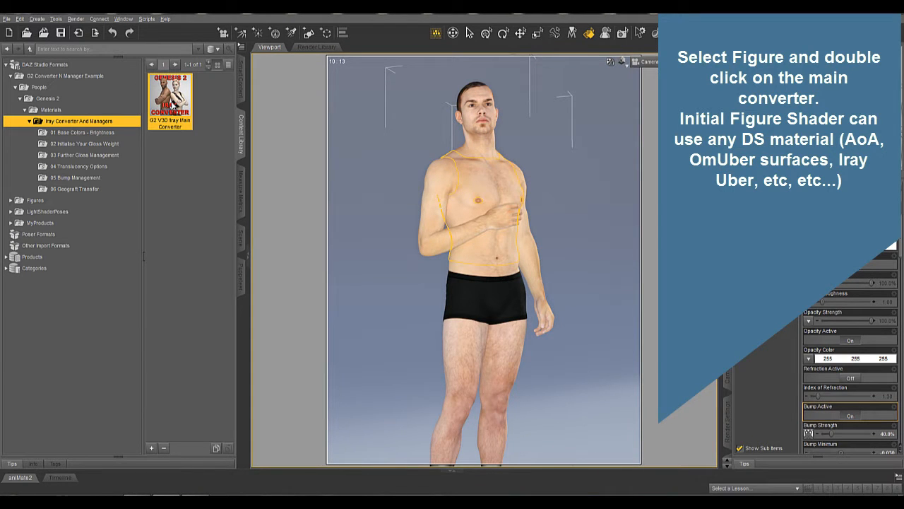
{"action": "double_click", "coordinate": [171, 105]}
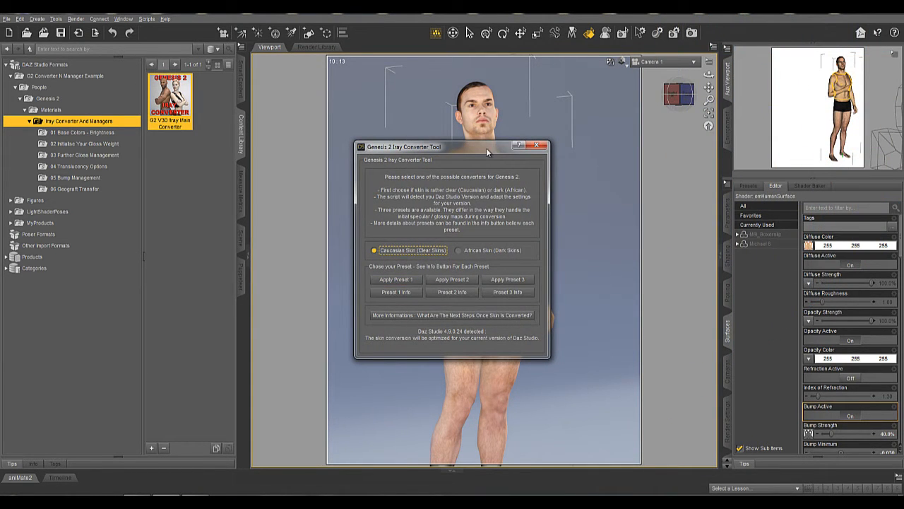
{"action": "left_click_drag", "start_coordinate": [486, 148], "coordinate": [344, 53]}
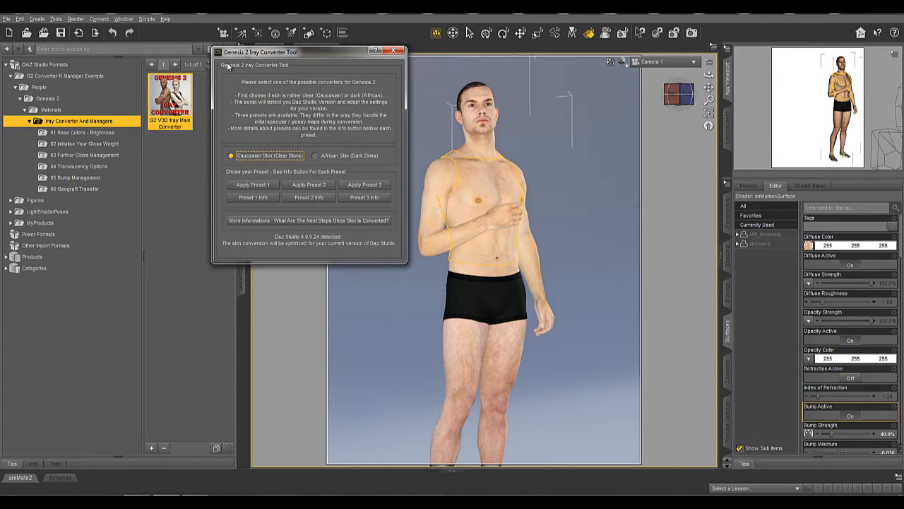
- Read the Preset 2 information, and convert the figure with Preset 1 for Caucasian Skin (Clear Skins)
{"action": "left_click", "coordinate": [233, 156]}
{"action": "left_click", "coordinate": [309, 197]}
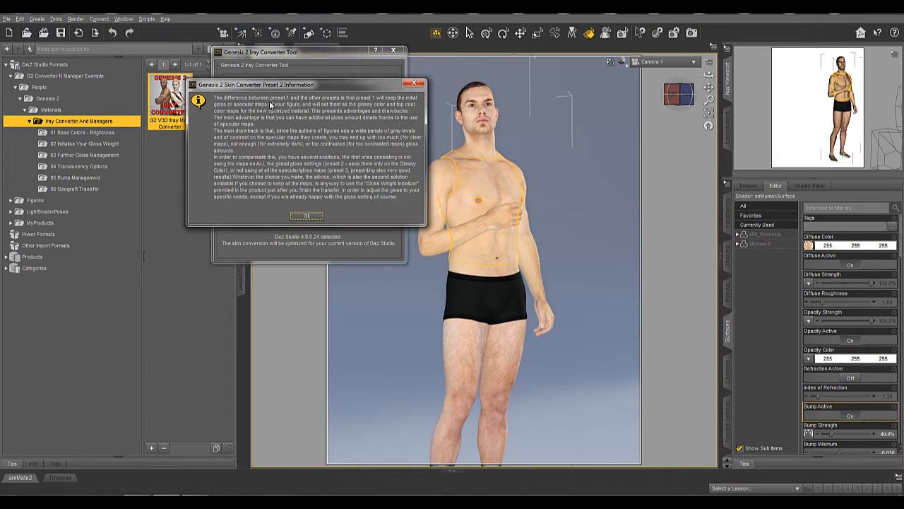
{"action": "left_click", "coordinate": [306, 213]}
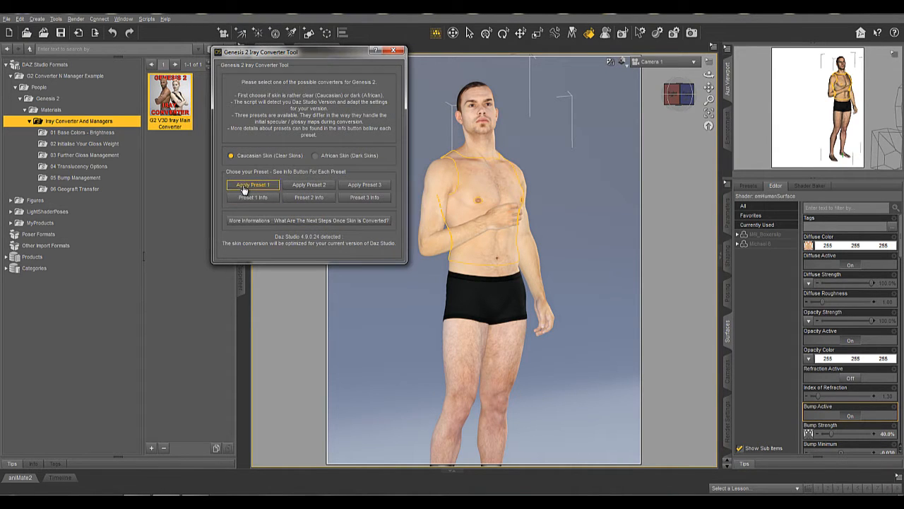
{"action": "left_click", "coordinate": [242, 185]}
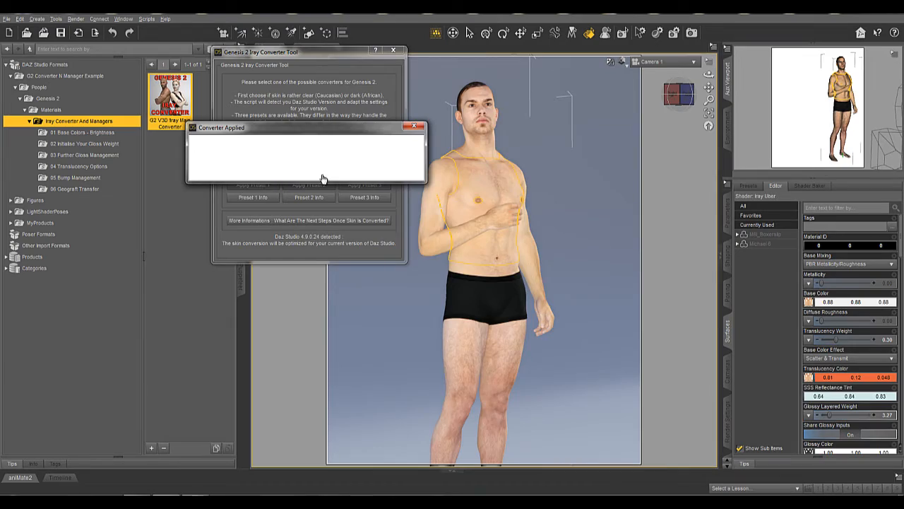
{"action": "left_click", "coordinate": [308, 174]}
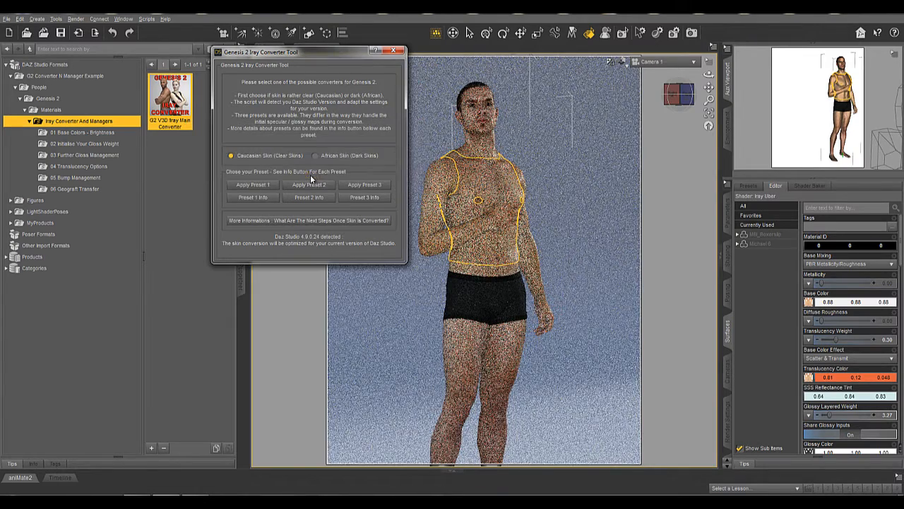
{"action": "left_click", "coordinate": [396, 52]}
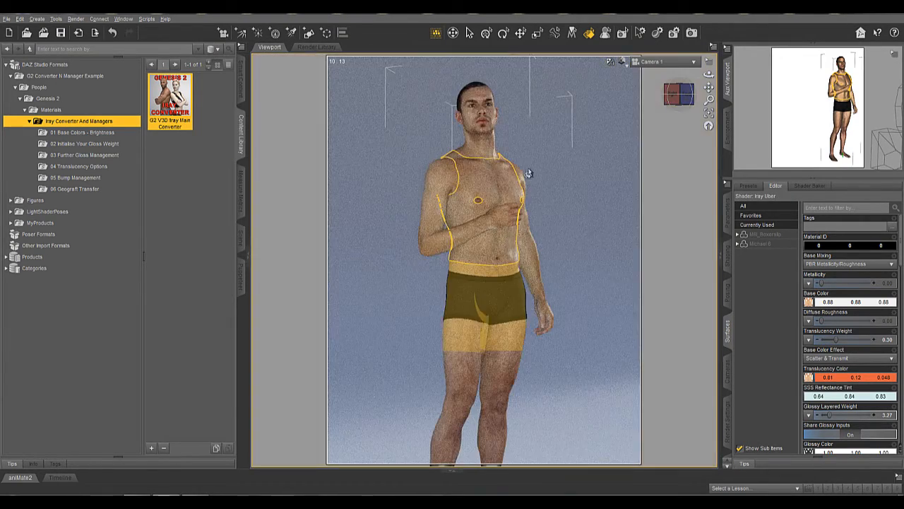
- Select the figure's hands surface in the viewport after selecting the backdrop plane
{"action": "left_click", "coordinate": [602, 167]}
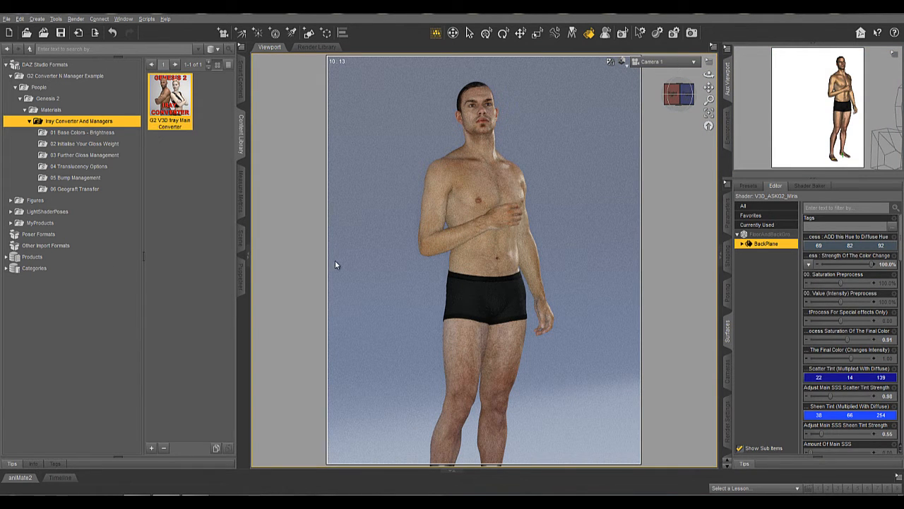
{"action": "left_click", "coordinate": [447, 267]}
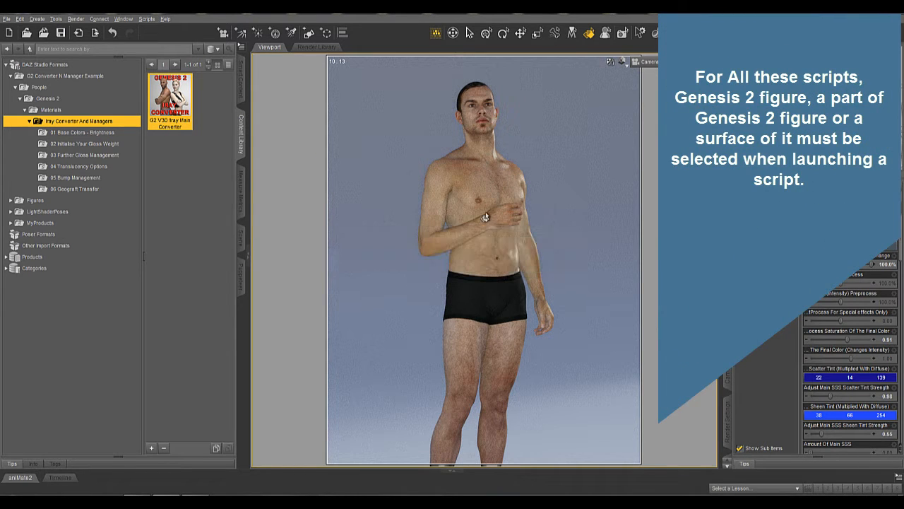
{"action": "left_click", "coordinate": [487, 216]}
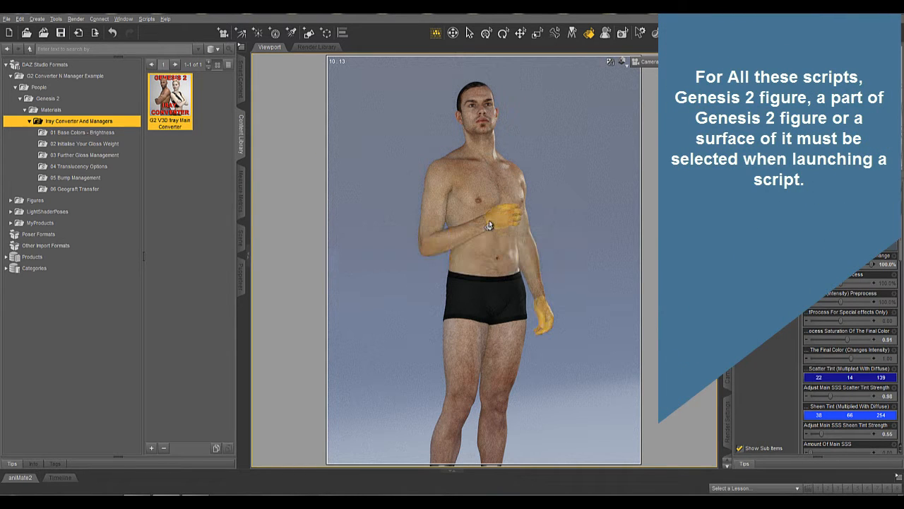
- Reopen the main converter and read its information on the next steps once the skin is converted
{"action": "double_click", "coordinate": [172, 113]}
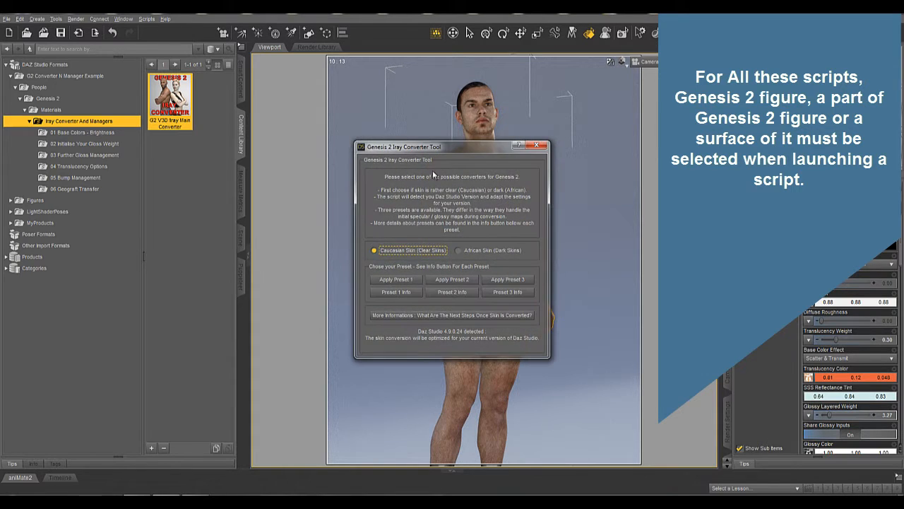
{"action": "left_click_drag", "start_coordinate": [433, 147], "coordinate": [161, 107]}
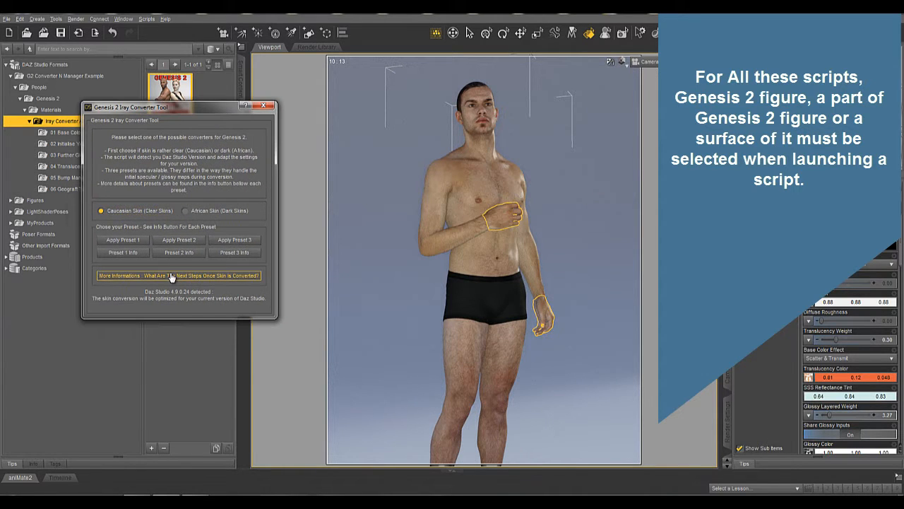
{"action": "left_click", "coordinate": [171, 276]}
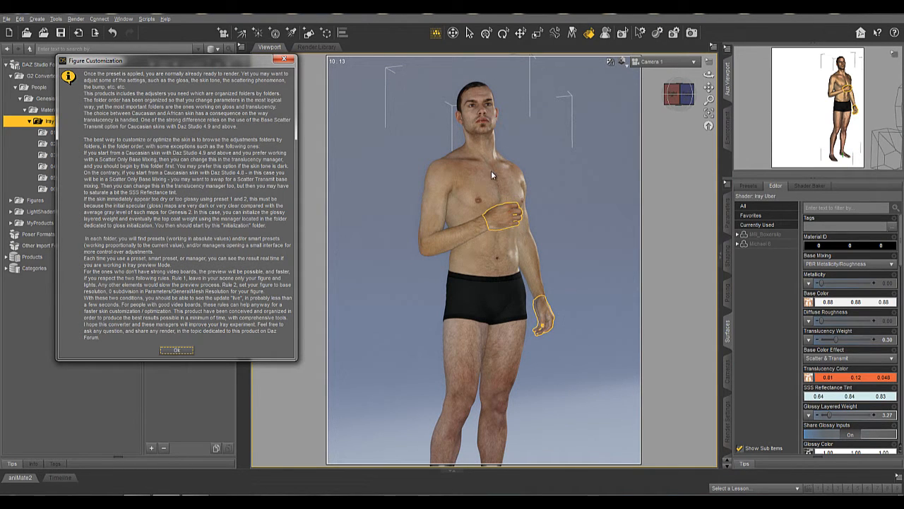
{"action": "left_click", "coordinate": [176, 350]}
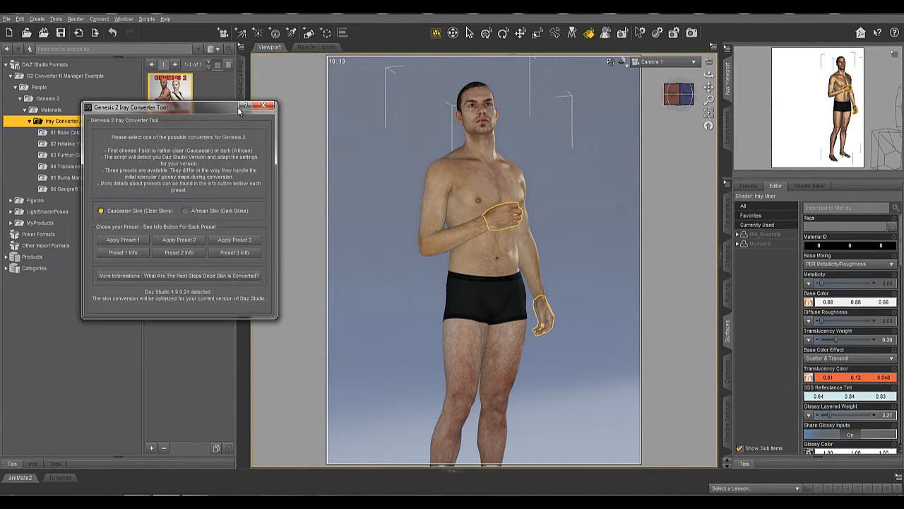
{"action": "left_click", "coordinate": [264, 106]}
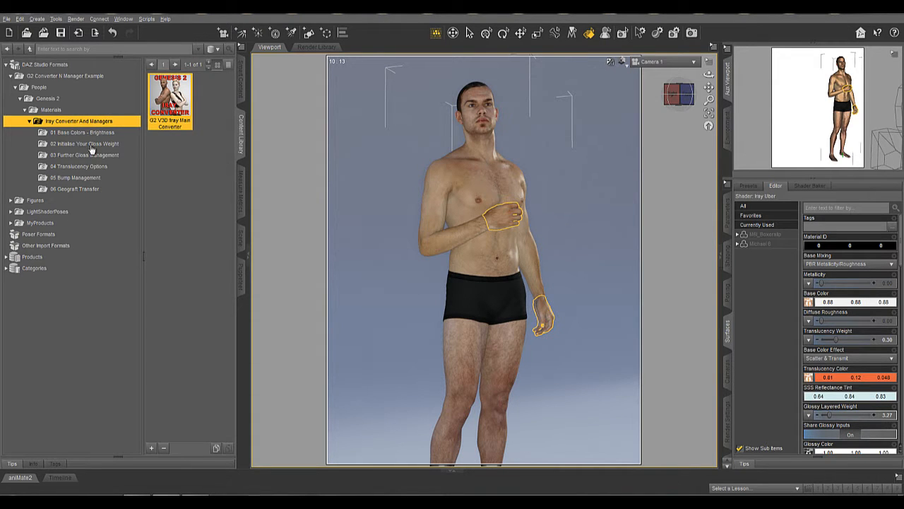
- Launch the Gloss Weight Manager from the 02 Initialise Your Gloss Weight folder and move its window clear of the figure
{"action": "left_click", "coordinate": [89, 144]}
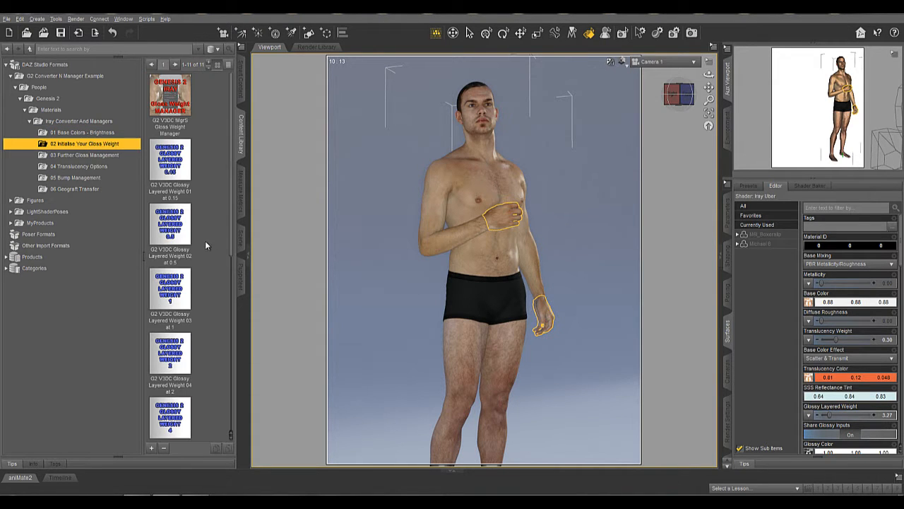
{"action": "left_click", "coordinate": [94, 155]}
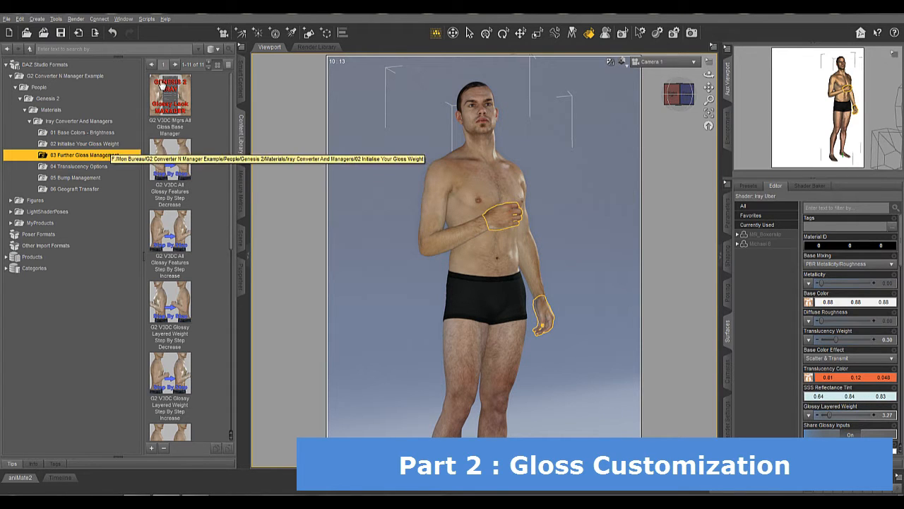
{"action": "left_click", "coordinate": [106, 143]}
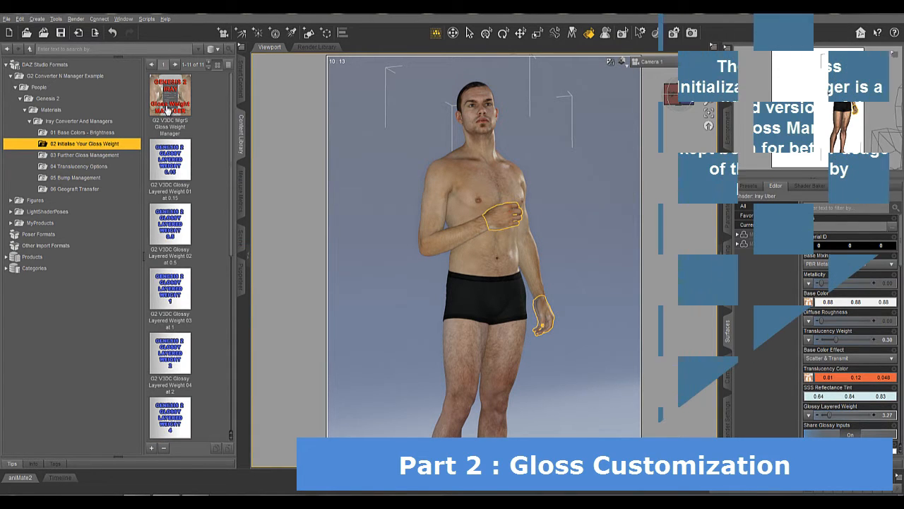
{"action": "mouse_move", "coordinate": [169, 110]}
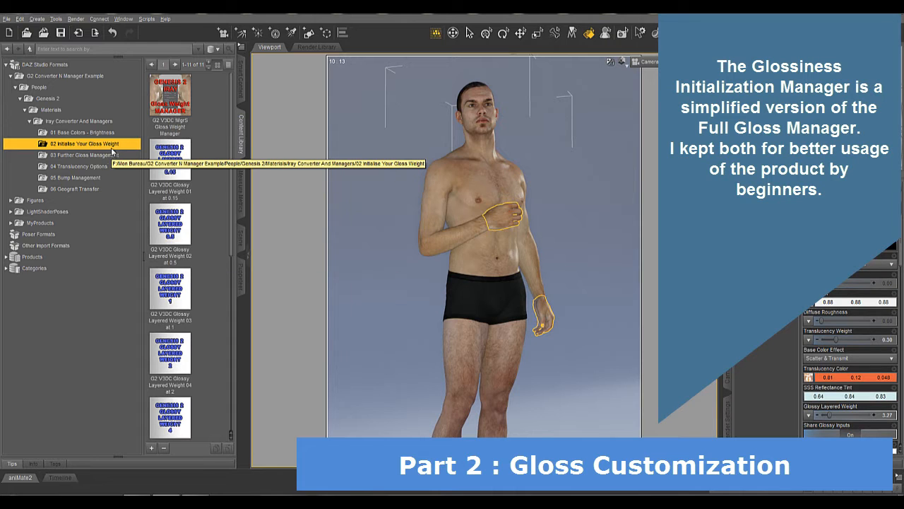
{"action": "left_click", "coordinate": [172, 112]}
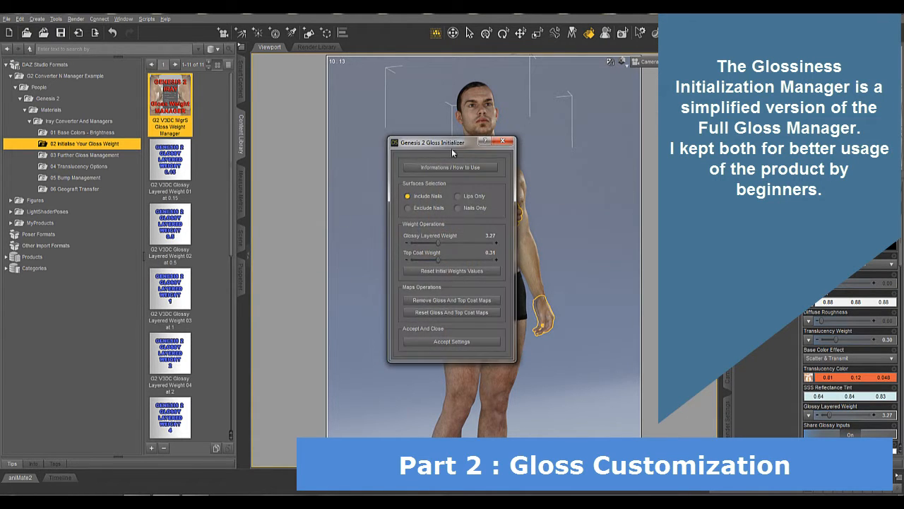
{"action": "left_click_drag", "start_coordinate": [428, 145], "coordinate": [260, 102]}
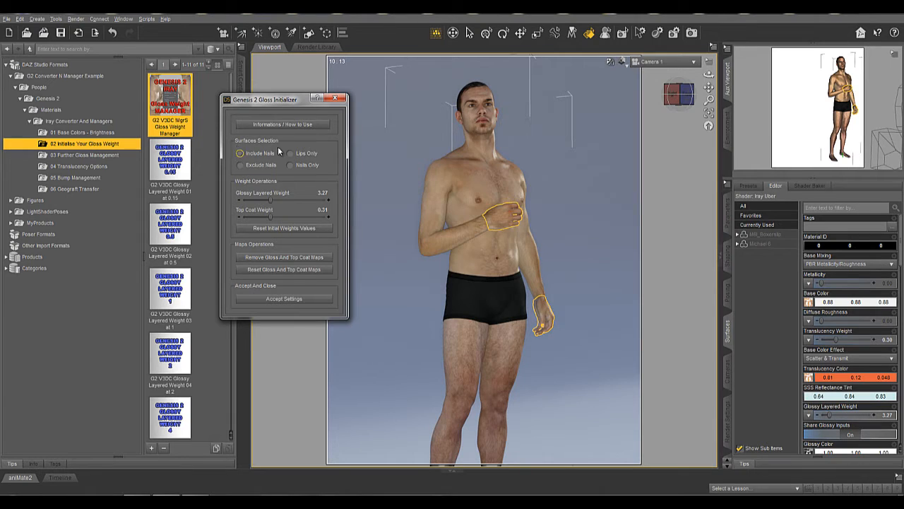
- Try the Exclude Nails, Lips Only and Nails Only surface selections, and return to Include Nails
{"action": "left_click", "coordinate": [241, 166]}
{"action": "left_click", "coordinate": [291, 153]}
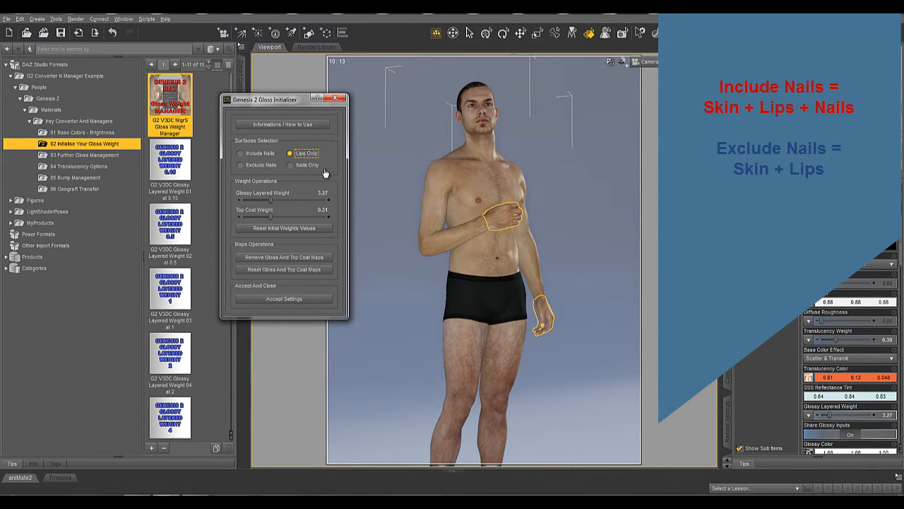
{"action": "left_click", "coordinate": [294, 167]}
{"action": "left_click", "coordinate": [251, 155]}
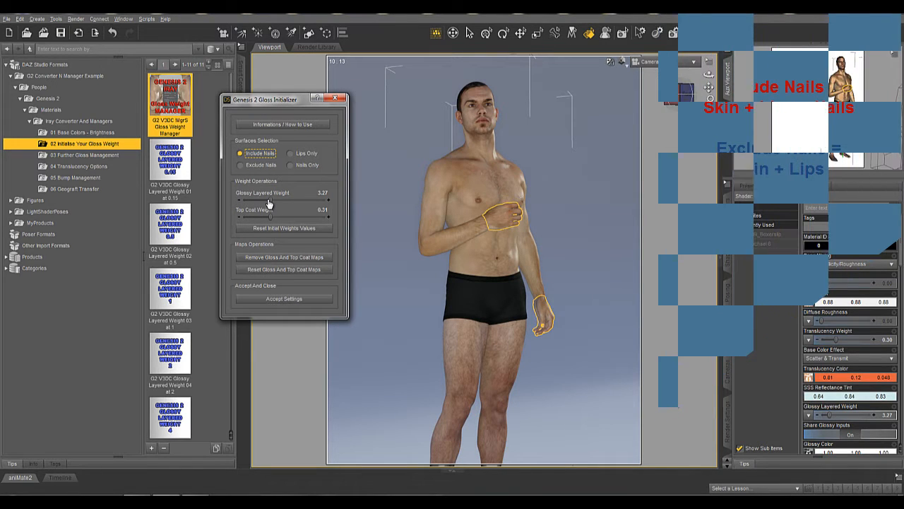
- Set the Top Coat Weight to 0.24 and the Glossy Layered Weight to 1.50, trying 2.51 and 0.00 for the latter first
{"action": "left_click_drag", "start_coordinate": [269, 202], "coordinate": [266, 200]}
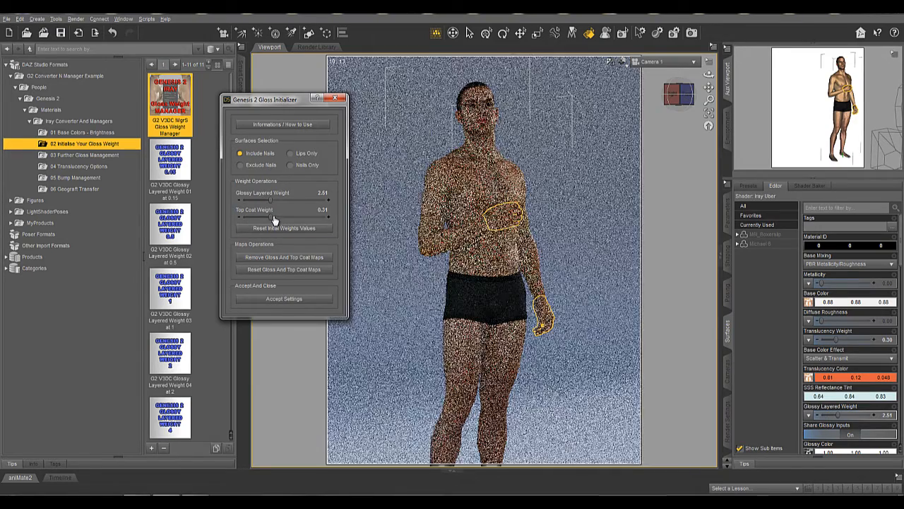
{"action": "left_click_drag", "start_coordinate": [267, 216], "coordinate": [265, 216]}
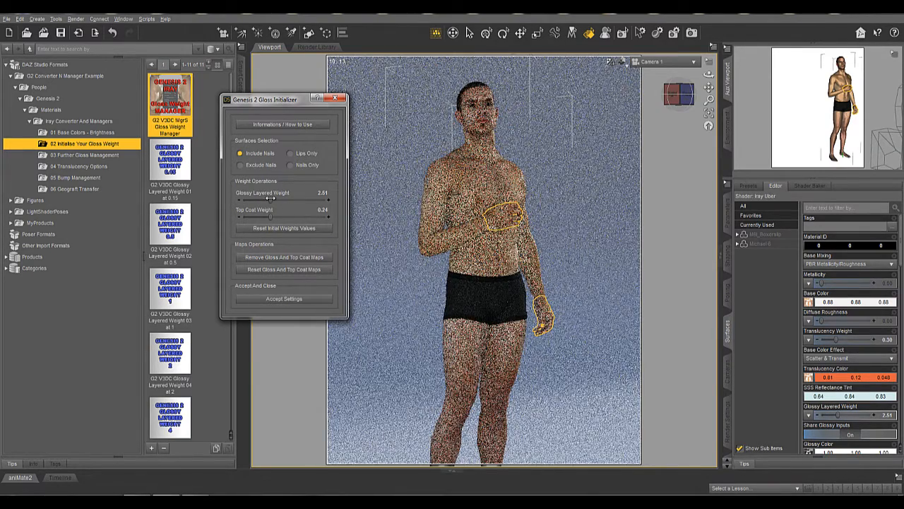
{"action": "left_click_drag", "start_coordinate": [271, 199], "coordinate": [240, 199]}
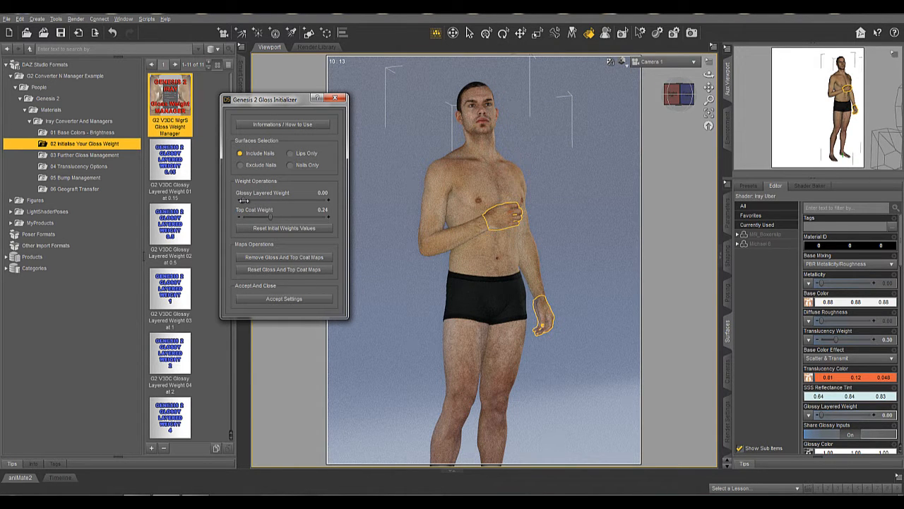
{"action": "left_click_drag", "start_coordinate": [250, 202], "coordinate": [262, 201]}
{"action": "left_click", "coordinate": [288, 271]}
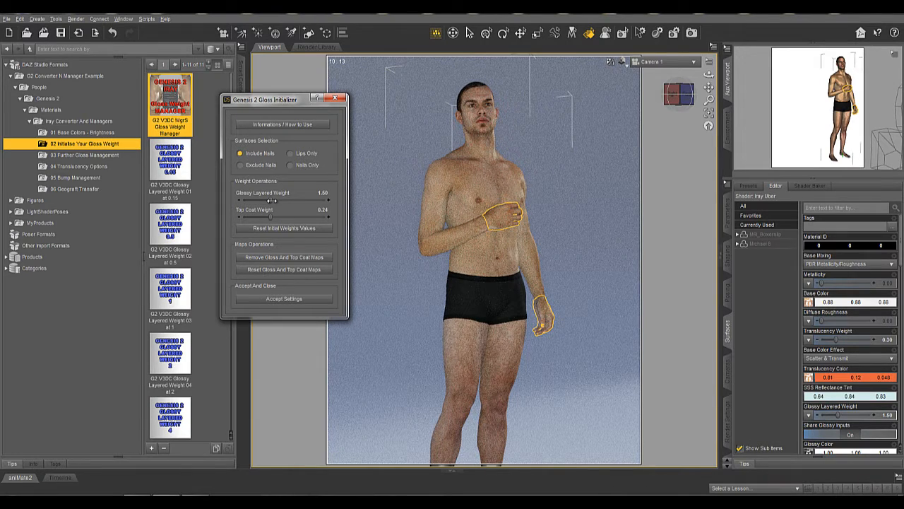
- Raise the Glossy Layered Weight to 1.81 and the Top Coat Weight to 0.30, and accept the gloss settings
{"action": "left_click_drag", "start_coordinate": [279, 202], "coordinate": [273, 215]}
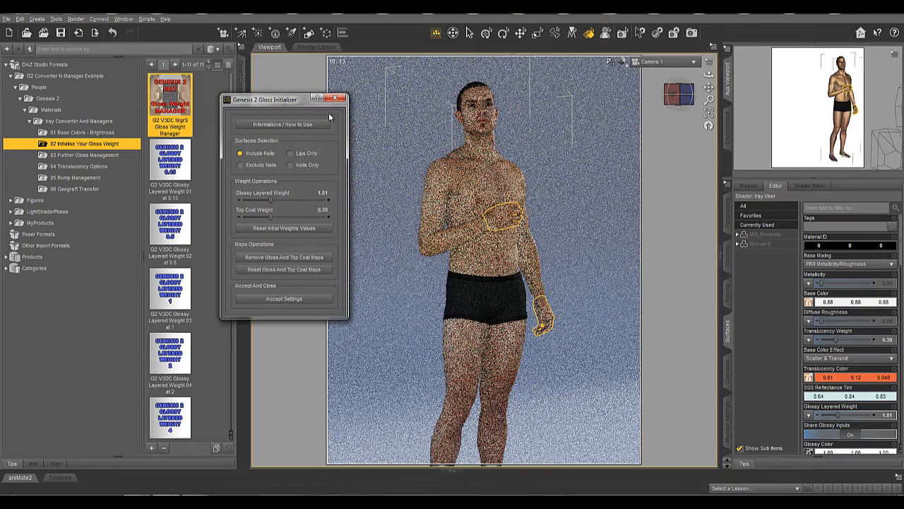
{"action": "key", "text": "Return"}
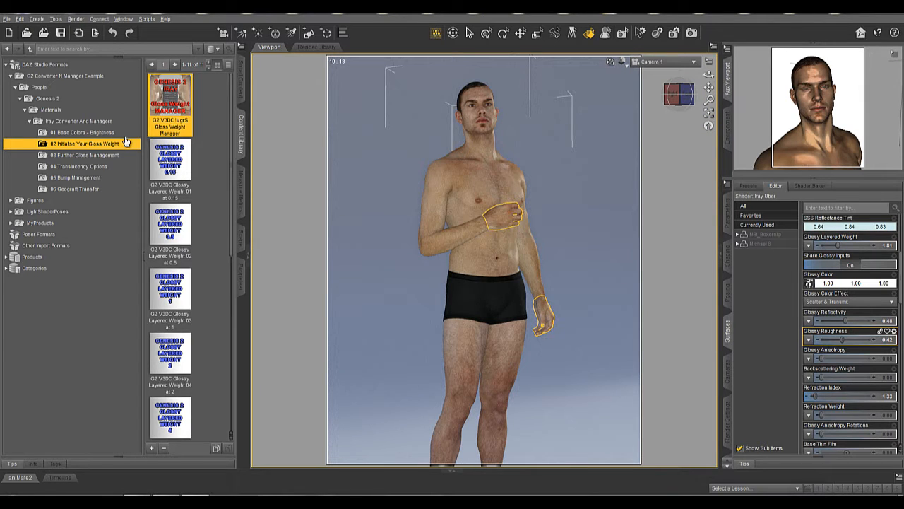
- Launch the All Gloss Base Manager from the 03 Further Gloss Management folder and move its window clear of the figure
{"action": "left_click", "coordinate": [114, 155]}
{"action": "left_click", "coordinate": [178, 103]}
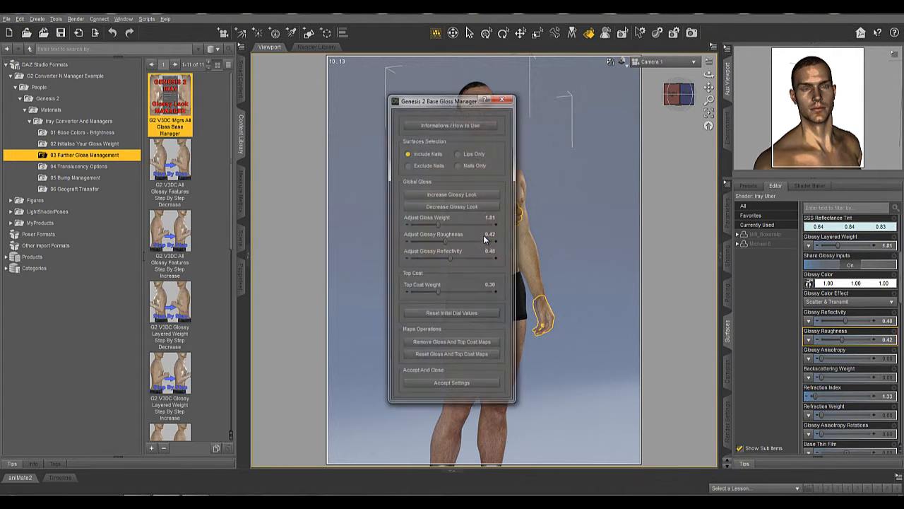
{"action": "left_click_drag", "start_coordinate": [462, 105], "coordinate": [229, 81]}
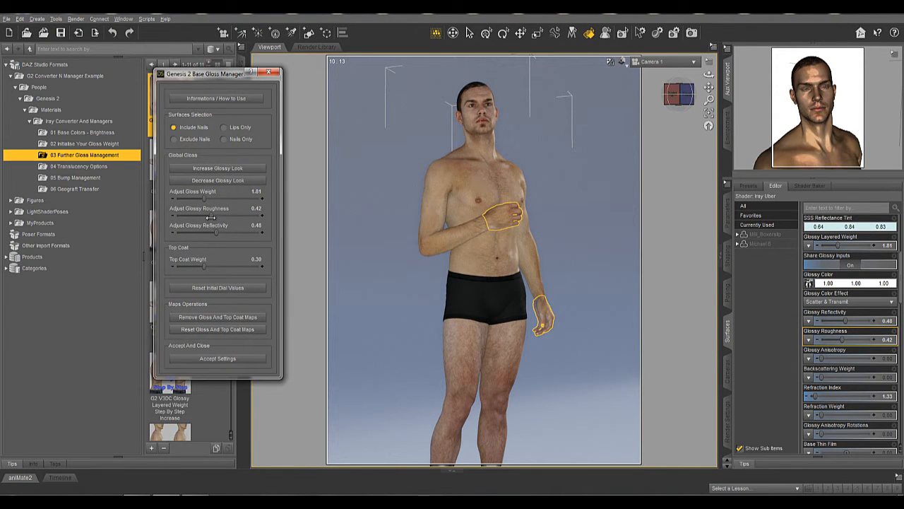
- Increase the global glossy look to a Gloss Weight of 5.66, decrease it to 0.36, and increase it again to 1.11
{"action": "left_click", "coordinate": [212, 168]}
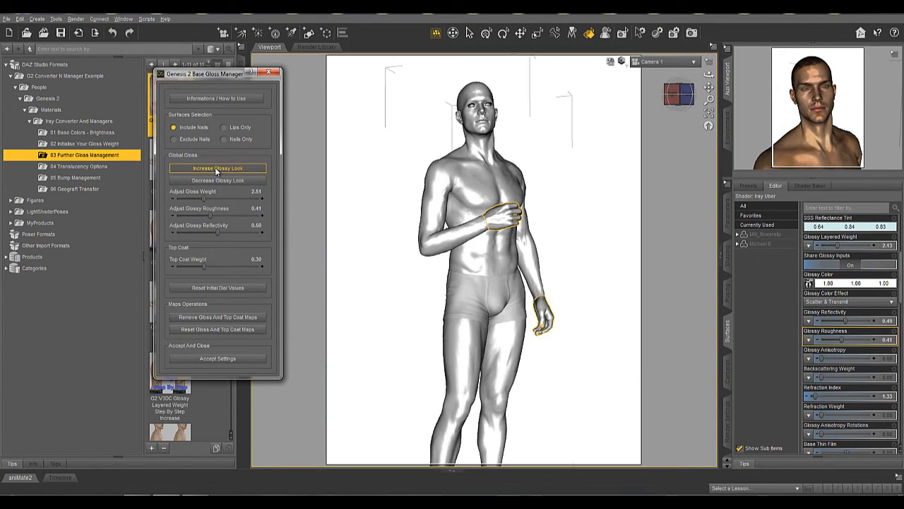
{"action": "left_click", "coordinate": [215, 167]}
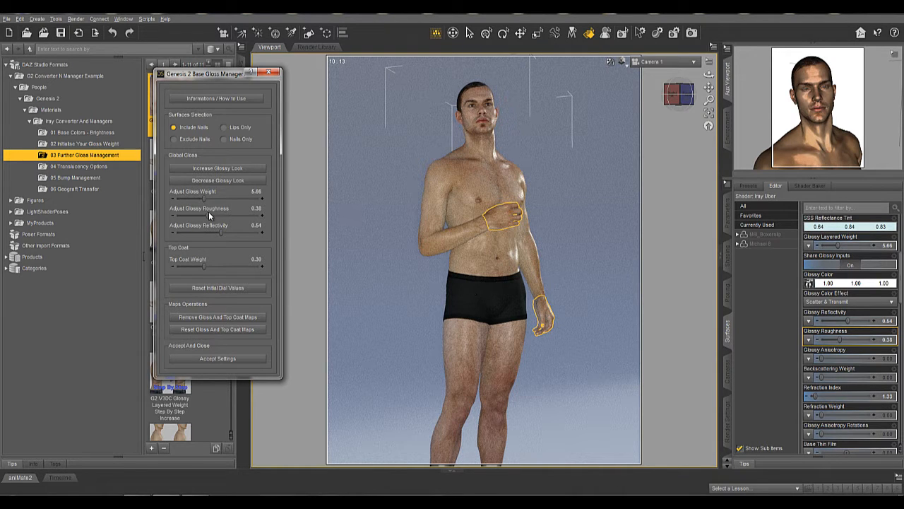
{"action": "left_click", "coordinate": [217, 181]}
{"action": "left_click", "coordinate": [219, 183]}
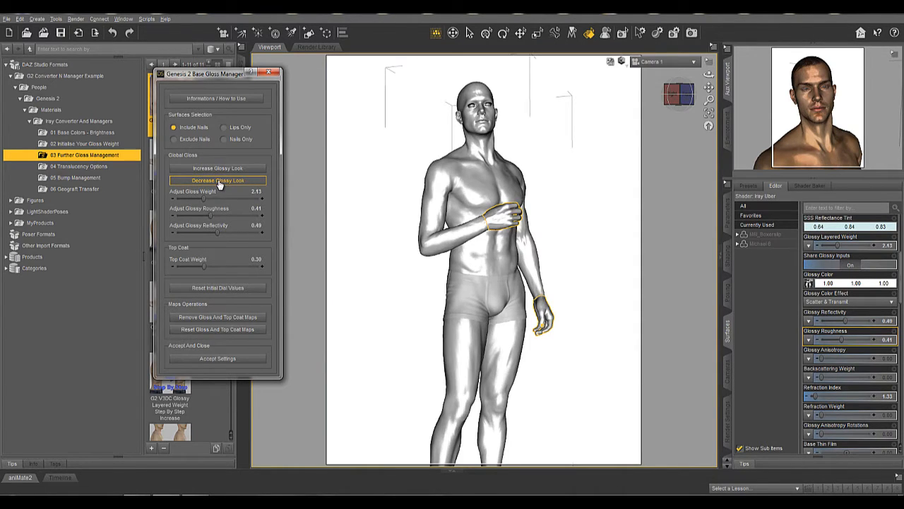
{"action": "left_click", "coordinate": [219, 182]}
{"action": "left_click", "coordinate": [219, 183]}
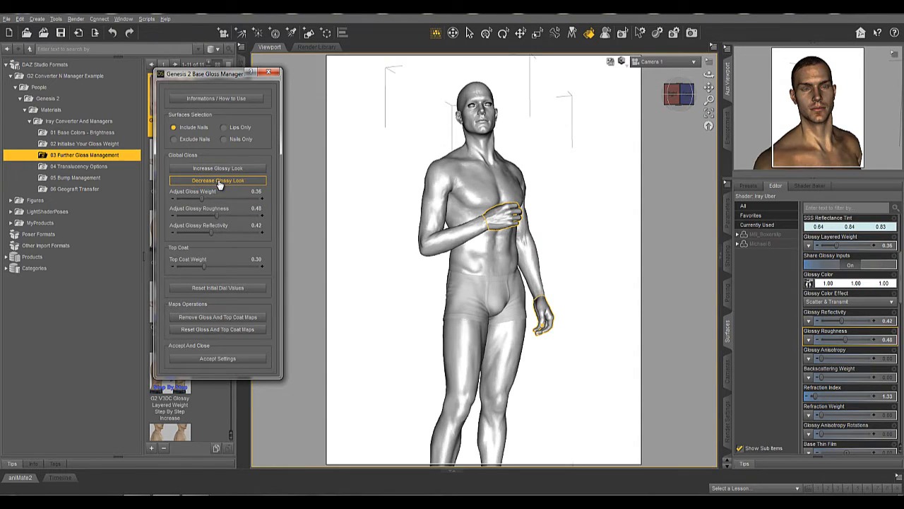
{"action": "left_click", "coordinate": [219, 182]}
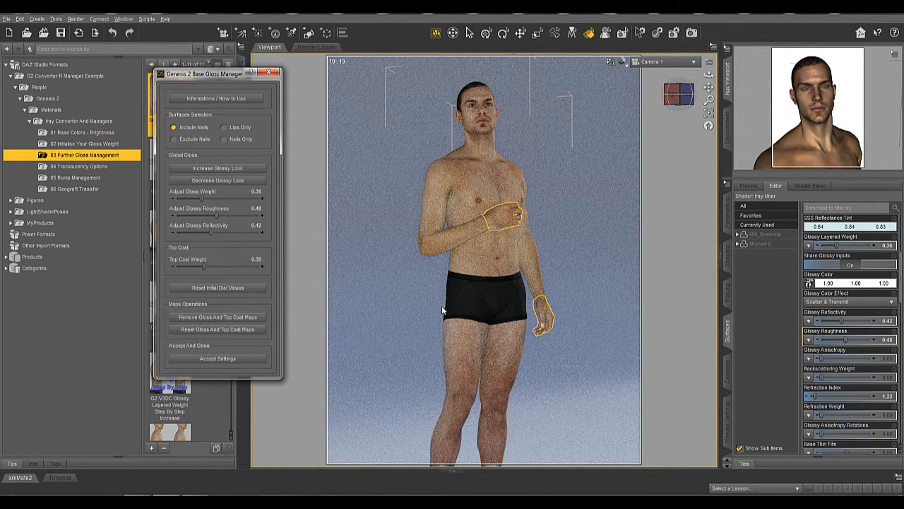
{"action": "left_click", "coordinate": [220, 169]}
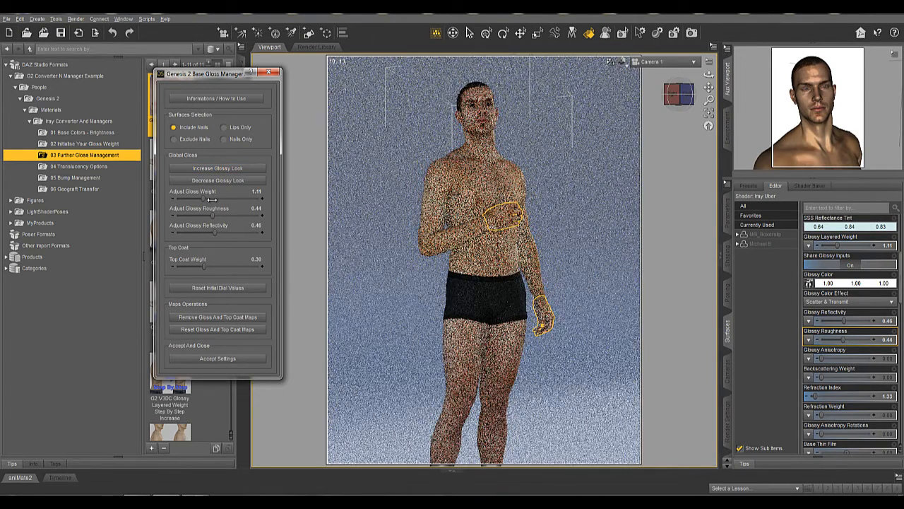
- Set the Gloss Weight to 1.78 and the Glossy Reflectivity to 0.57, and increase the global glossy look from that balance
{"action": "left_click_drag", "start_coordinate": [205, 198], "coordinate": [221, 200]}
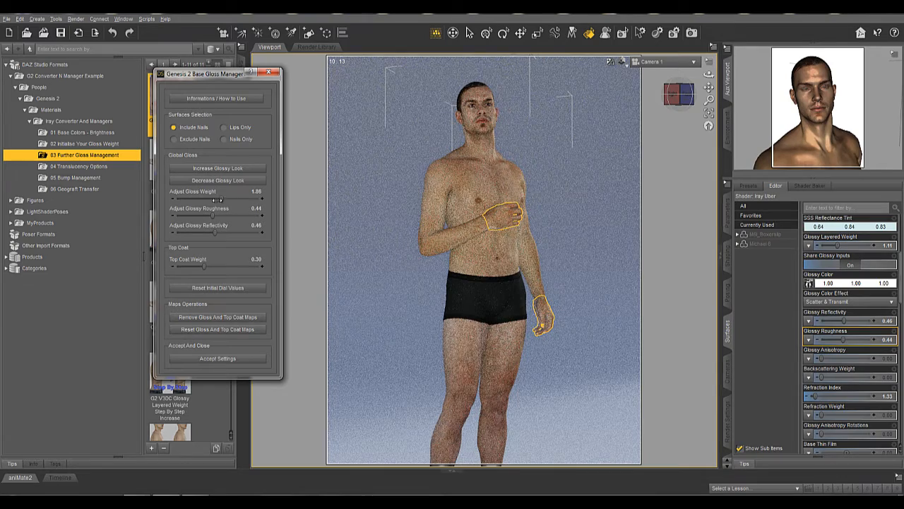
{"action": "mouse_move", "coordinate": [215, 232]}
{"action": "left_mouse_down"}
{"action": "mouse_move", "coordinate": [232, 232]}
{"action": "mouse_move", "coordinate": [224, 232]}
{"action": "left_mouse_up"}
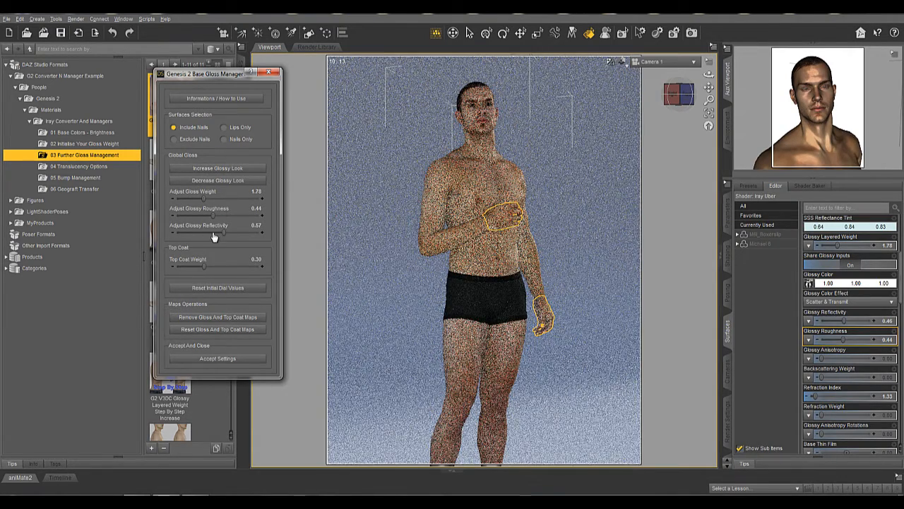
{"action": "left_click", "coordinate": [214, 165]}
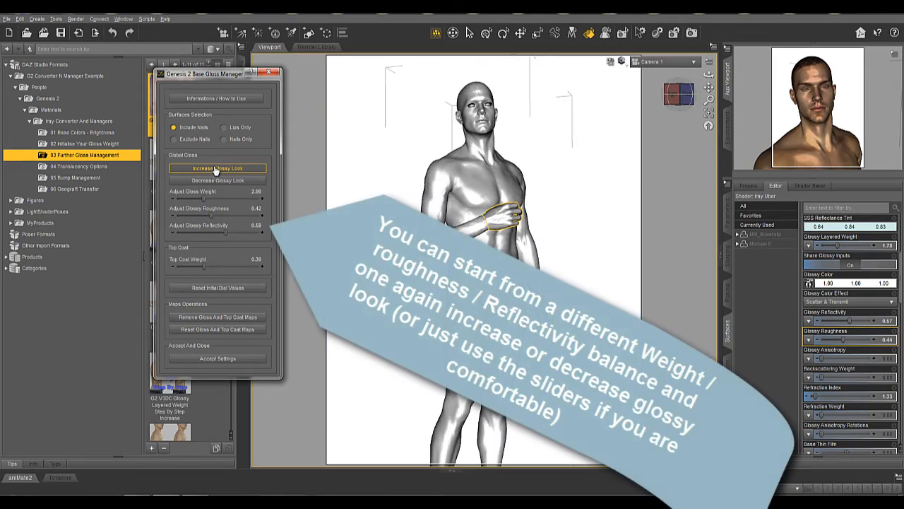
{"action": "left_click", "coordinate": [216, 168]}
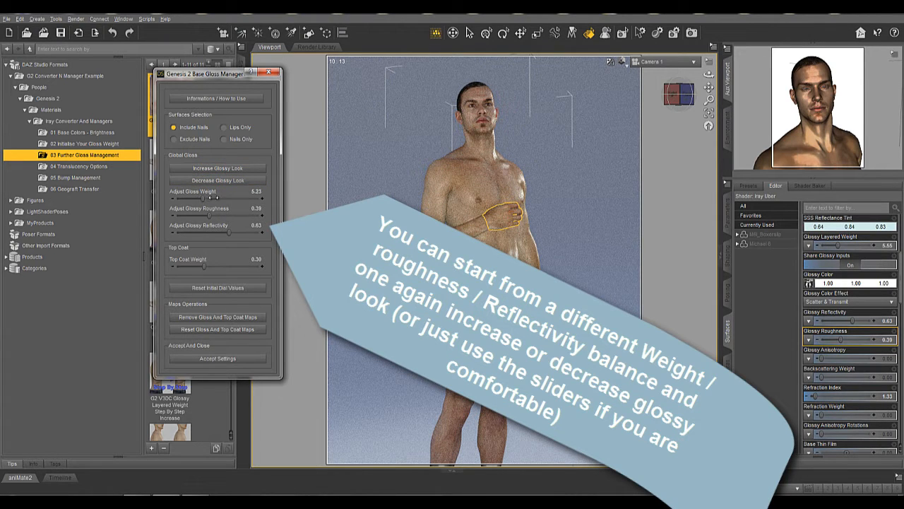
- Set the Gloss Weight to 1.36, trying 2.54, 7.73, 0.23 and 0.56 first, and lower the Top Coat Weight to 0.29
{"action": "mouse_move", "coordinate": [205, 198]}
{"action": "left_mouse_down"}
{"action": "mouse_move", "coordinate": [214, 197]}
{"action": "mouse_move", "coordinate": [190, 199]}
{"action": "left_mouse_up"}
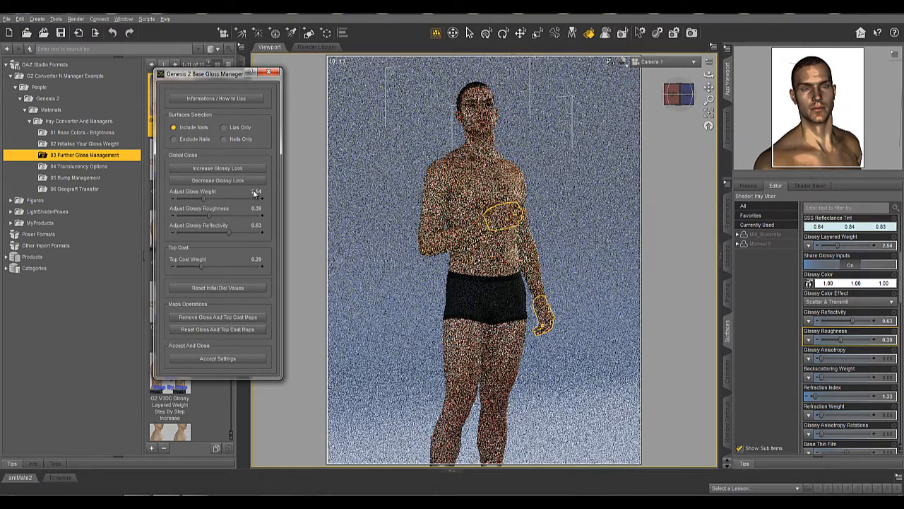
{"action": "left_click_drag", "start_coordinate": [205, 198], "coordinate": [293, 200]}
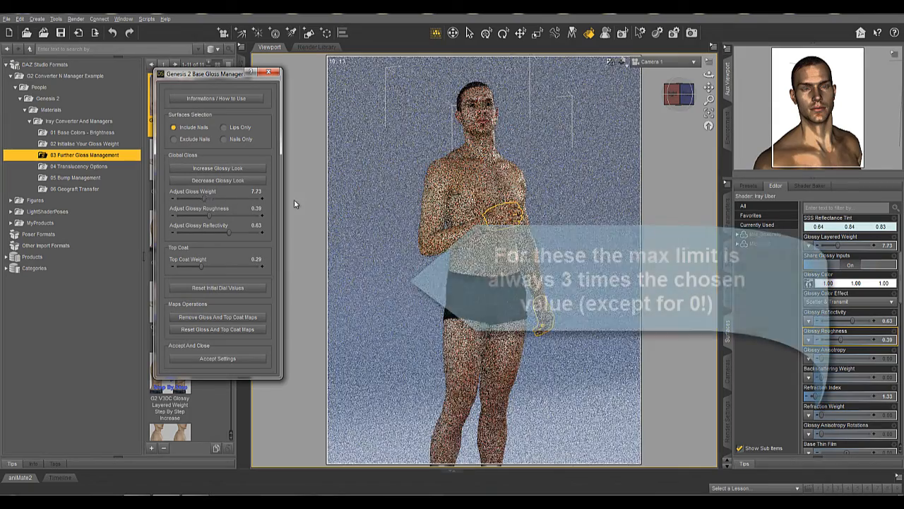
{"action": "left_click_drag", "start_coordinate": [204, 199], "coordinate": [232, 200]}
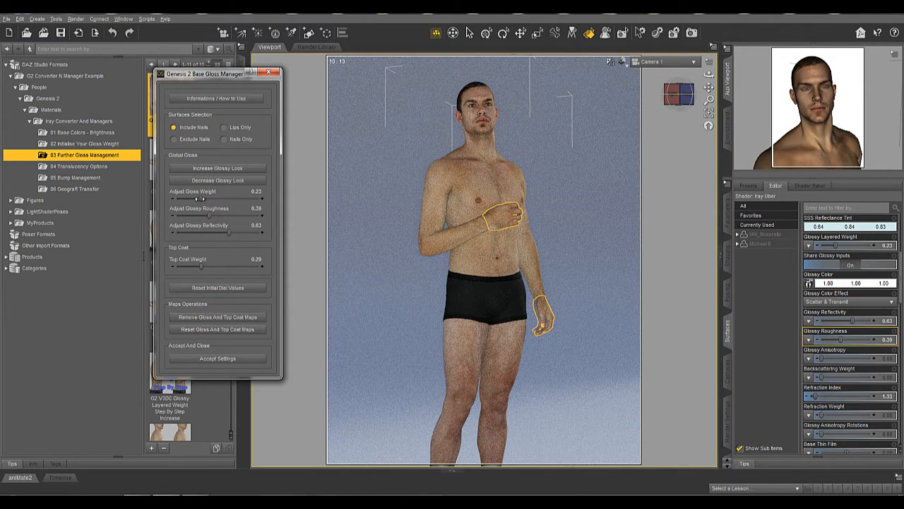
{"action": "left_click_drag", "start_coordinate": [224, 197], "coordinate": [233, 205]}
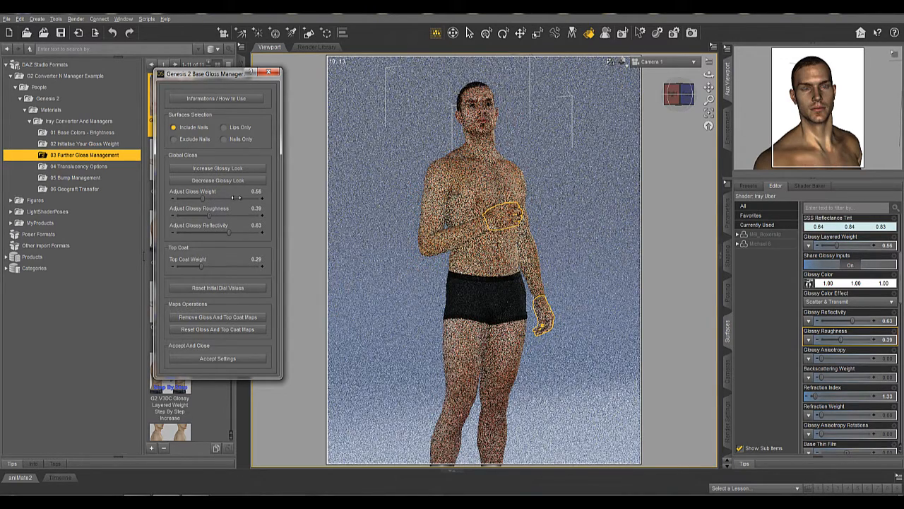
{"action": "left_click", "coordinate": [240, 198]}
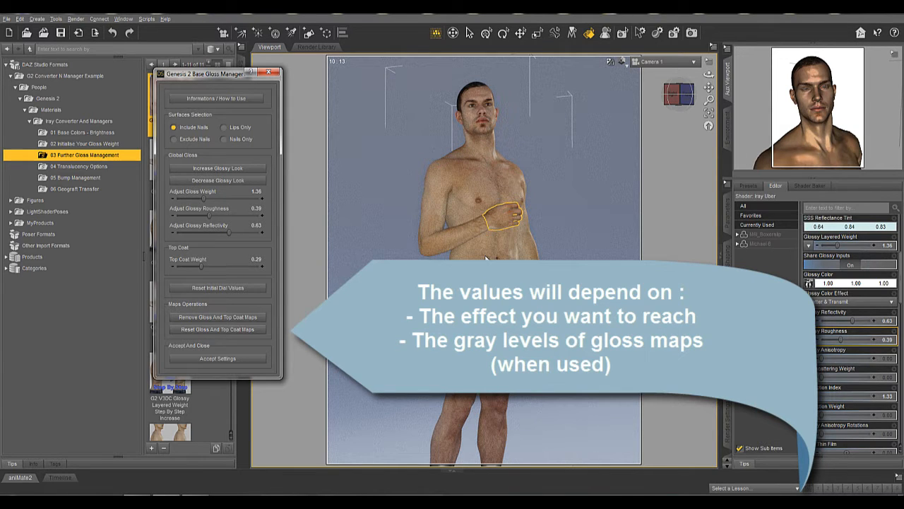
- Remove the gloss and top coat maps, and set Top Coat Weight 0.076, Gloss Weight 0.071 and Glossy Roughness 0.46, adjusting Glossy Reflectivity too
{"action": "left_click", "coordinate": [233, 319]}
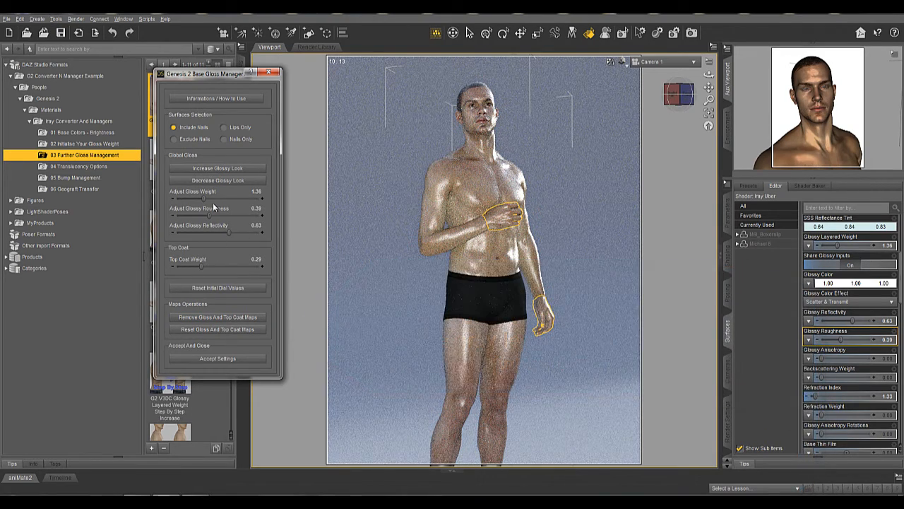
{"action": "left_click_drag", "start_coordinate": [202, 267], "coordinate": [183, 266]}
{"action": "left_click_drag", "start_coordinate": [202, 202], "coordinate": [173, 201]}
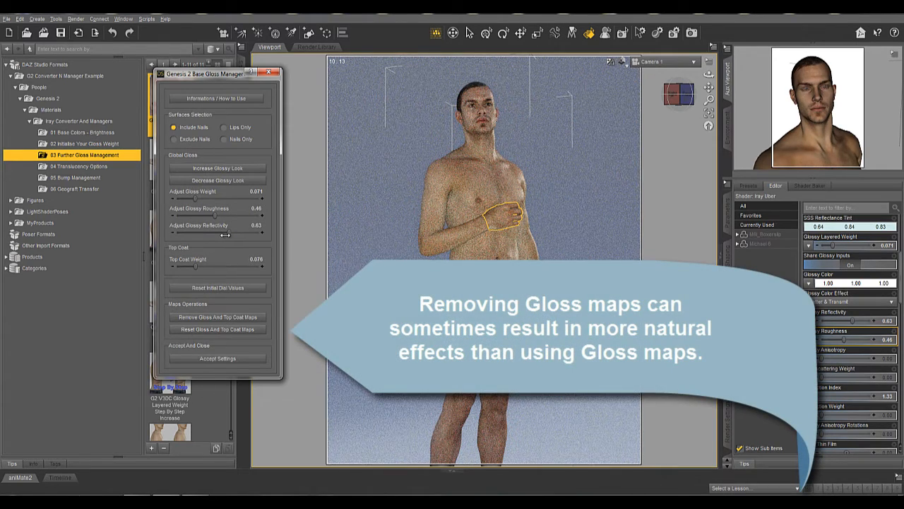
{"action": "left_click_drag", "start_coordinate": [224, 234], "coordinate": [219, 238]}
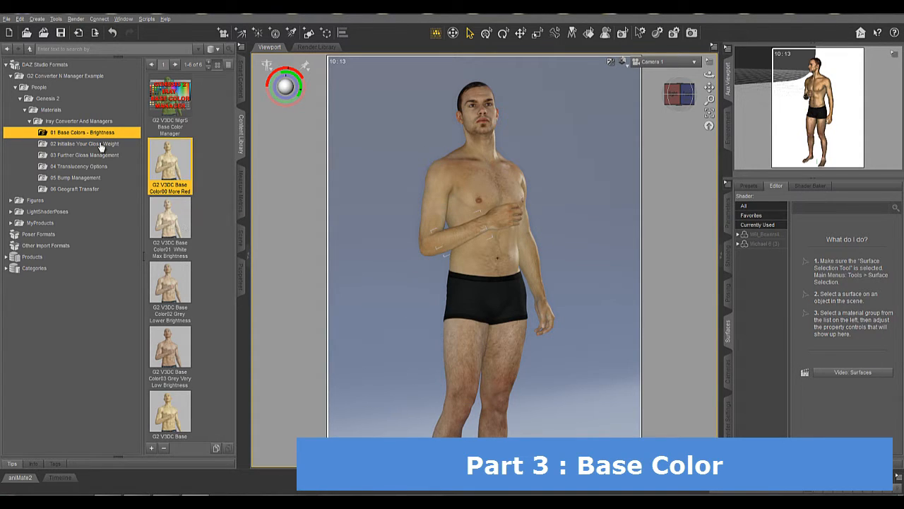
- Try the base color presets Grey Very Low Brightness, Grey Lower Brightness and White Max Brightness, ending with Color00 More Red
{"action": "left_click", "coordinate": [165, 252]}
{"action": "left_click", "coordinate": [172, 289]}
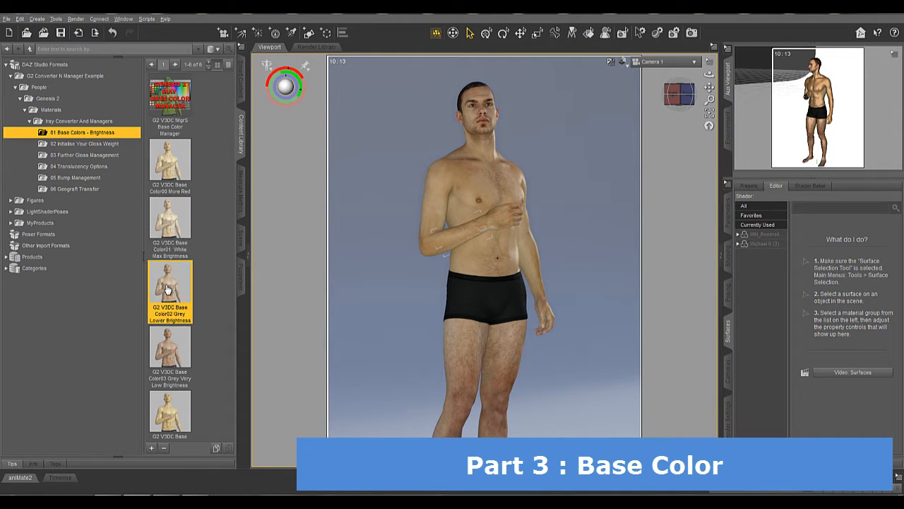
{"action": "double_click", "coordinate": [179, 343]}
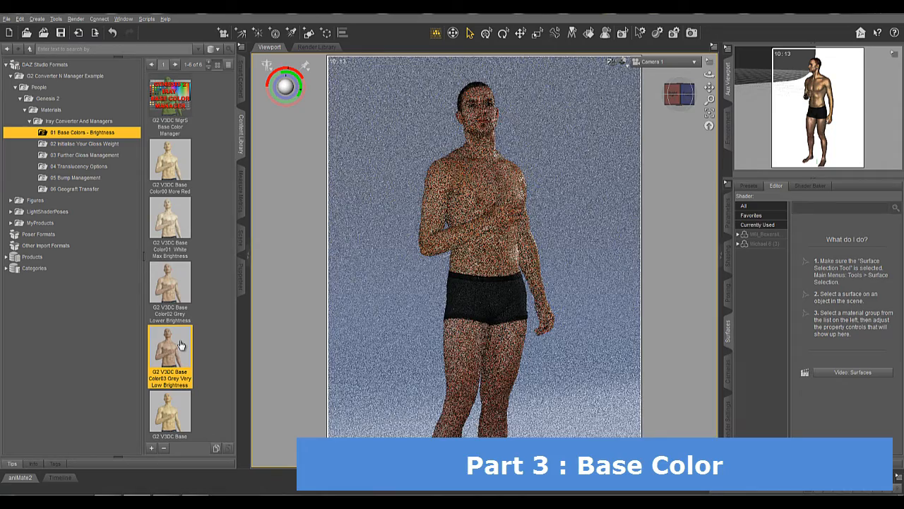
{"action": "double_click", "coordinate": [182, 282]}
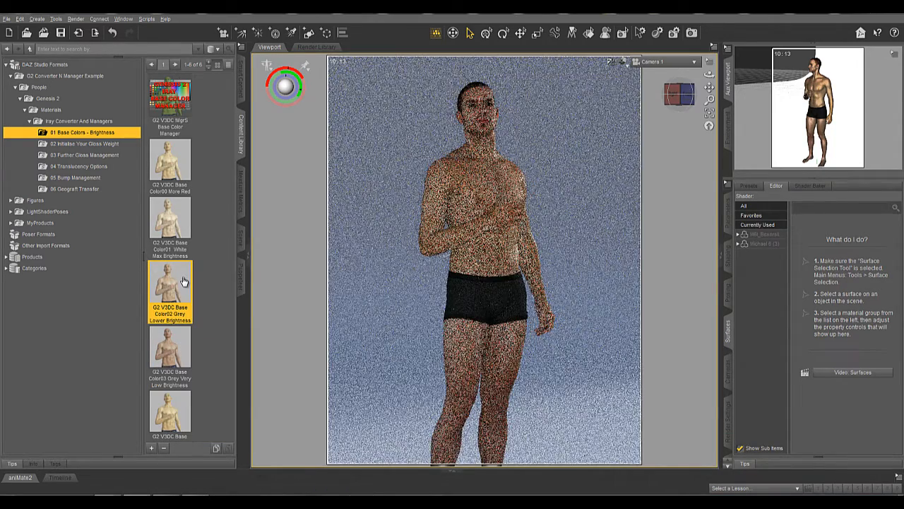
{"action": "double_click", "coordinate": [177, 223]}
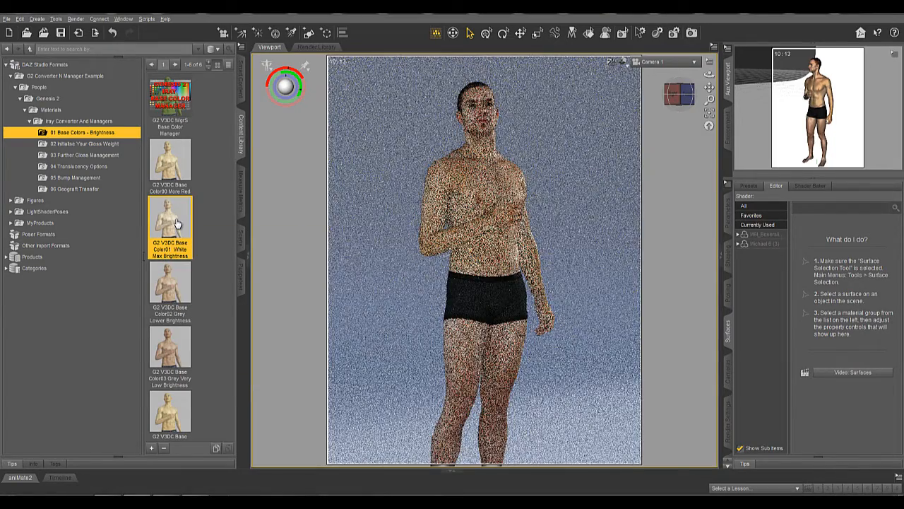
{"action": "double_click", "coordinate": [169, 166]}
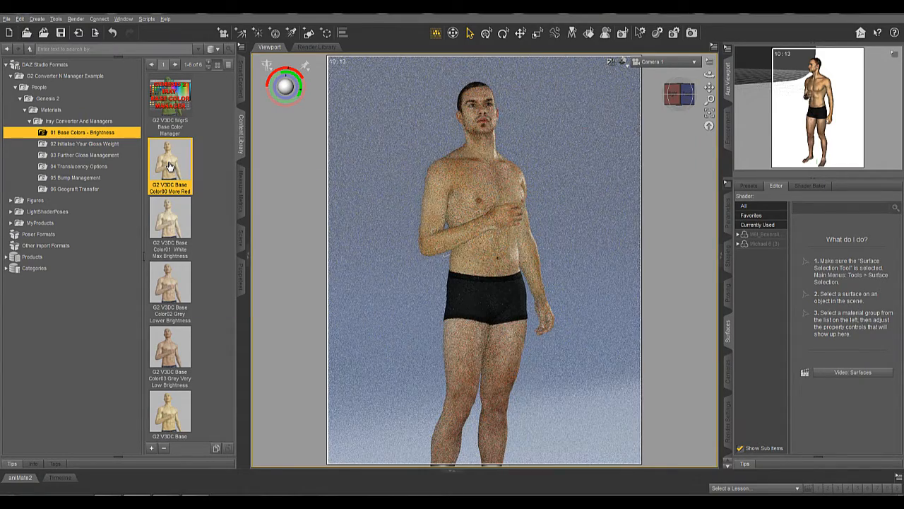
- Launch the Base Color Manager from the 01 Base Colors - Brightness folder and move its window clear of the figure
{"action": "left_click", "coordinate": [174, 118]}
{"action": "double_click", "coordinate": [174, 118]}
{"action": "left_click_drag", "start_coordinate": [414, 181], "coordinate": [179, 108]}
- Set the skin's base color to 230, 255, 255, and reduce its saturation to reach 239, 255, 255
{"action": "left_click", "coordinate": [219, 212]}
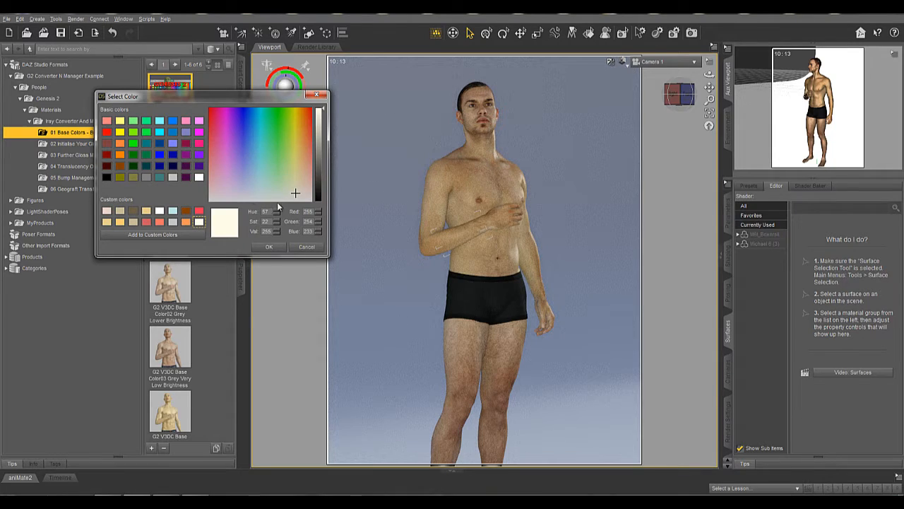
{"action": "left_click", "coordinate": [268, 246]}
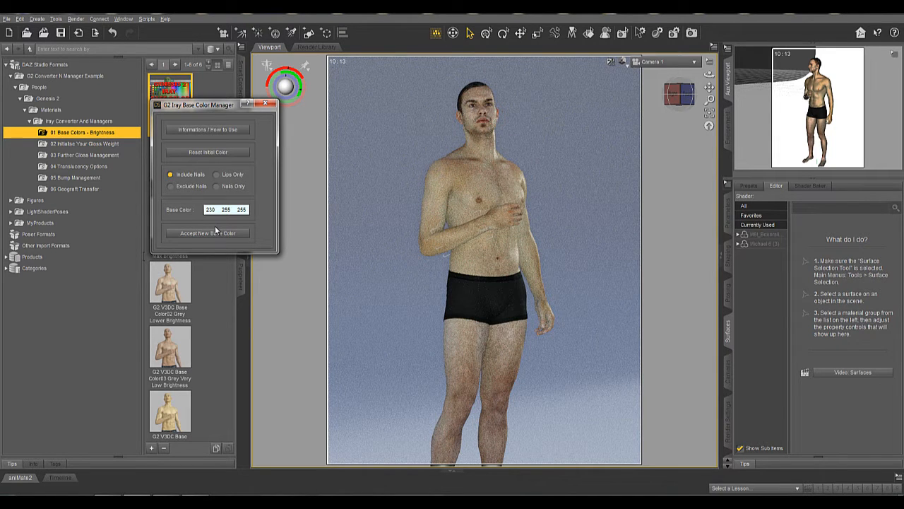
{"action": "left_click", "coordinate": [217, 215]}
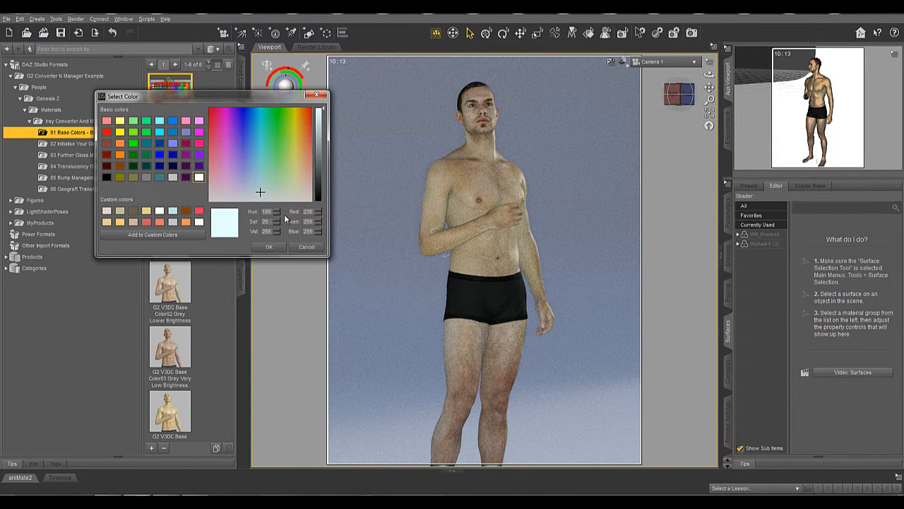
{"action": "left_click", "coordinate": [276, 224]}
{"action": "left_click", "coordinate": [277, 224]}
{"action": "left_click", "coordinate": [276, 223]}
{"action": "left_click", "coordinate": [276, 224]}
{"action": "left_click", "coordinate": [276, 223]}
{"action": "left_click", "coordinate": [271, 247]}
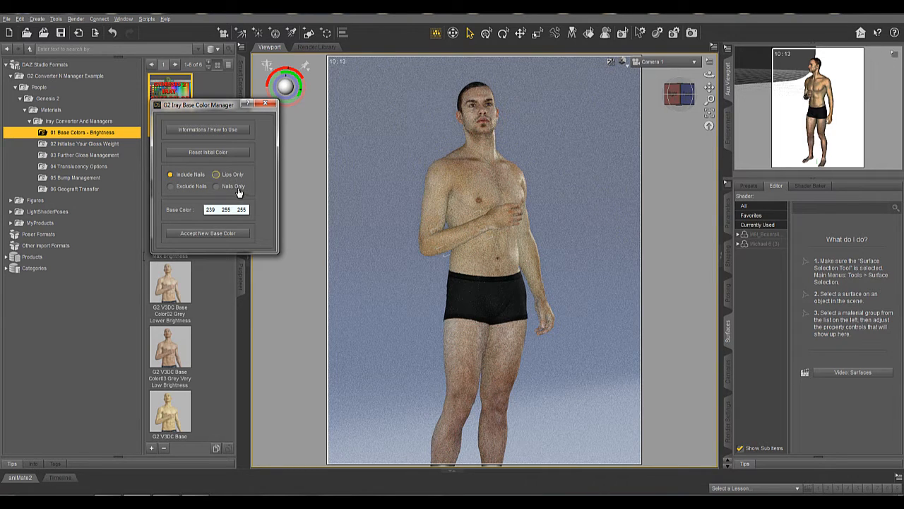
- Change the skin's base color to pale pink 255, 237, 245, and replace it with cyan 43, 255, 238
{"action": "left_click", "coordinate": [225, 207]}
{"action": "mouse_move", "coordinate": [210, 209]}
{"action": "left_mouse_down"}
{"action": "mouse_move", "coordinate": [230, 213]}
{"action": "mouse_move", "coordinate": [217, 212]}
{"action": "left_mouse_up"}
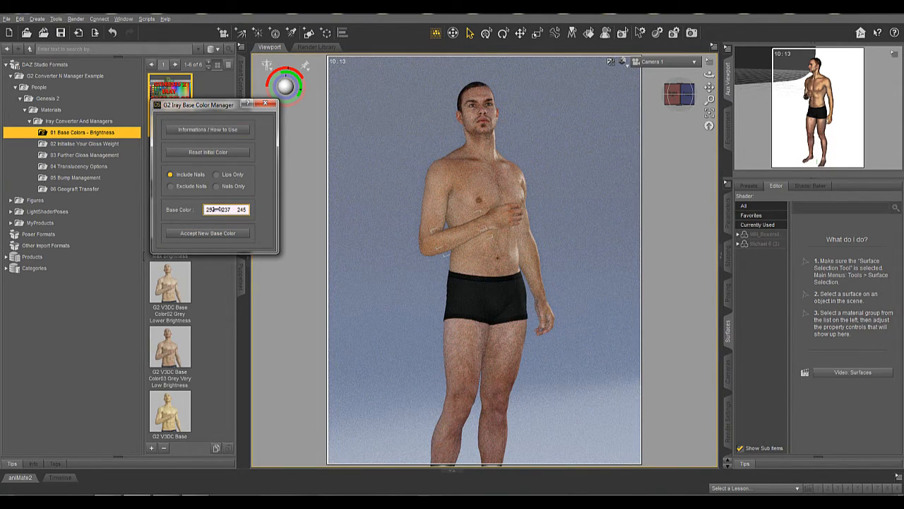
{"action": "left_click", "coordinate": [238, 212]}
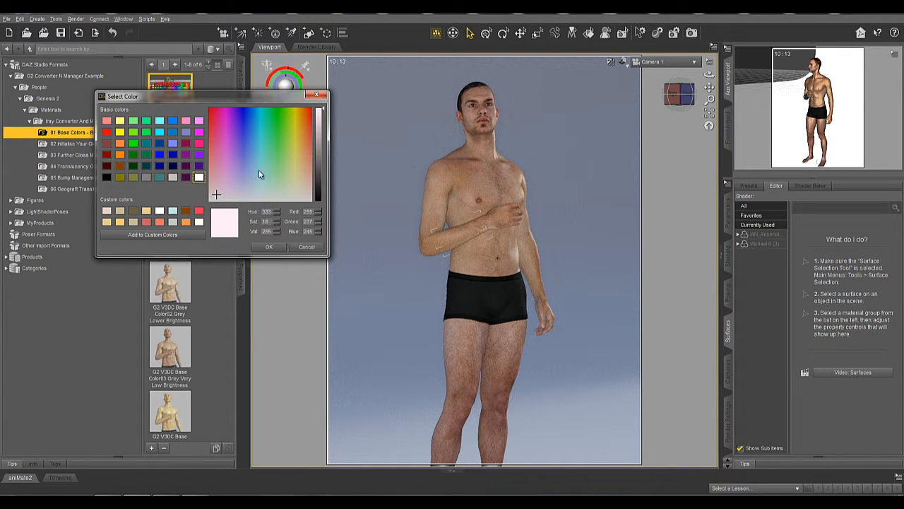
{"action": "left_click", "coordinate": [262, 124]}
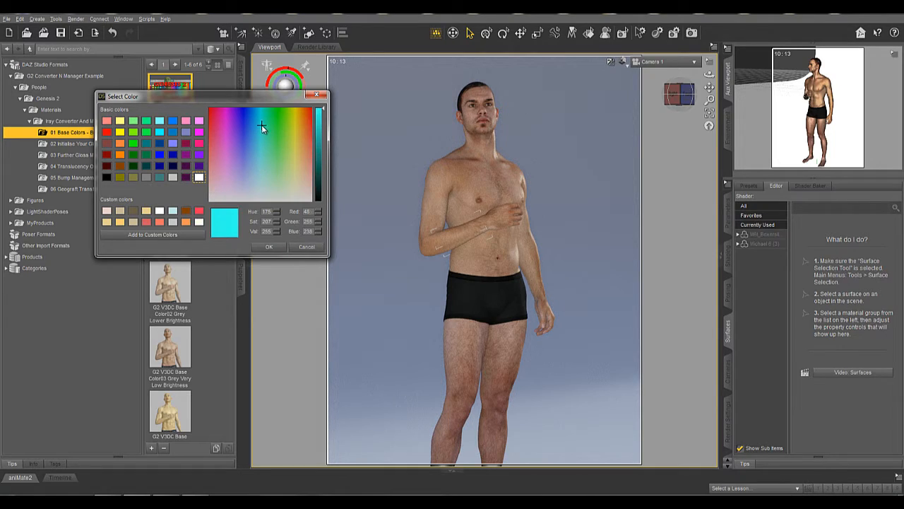
{"action": "left_click", "coordinate": [267, 247]}
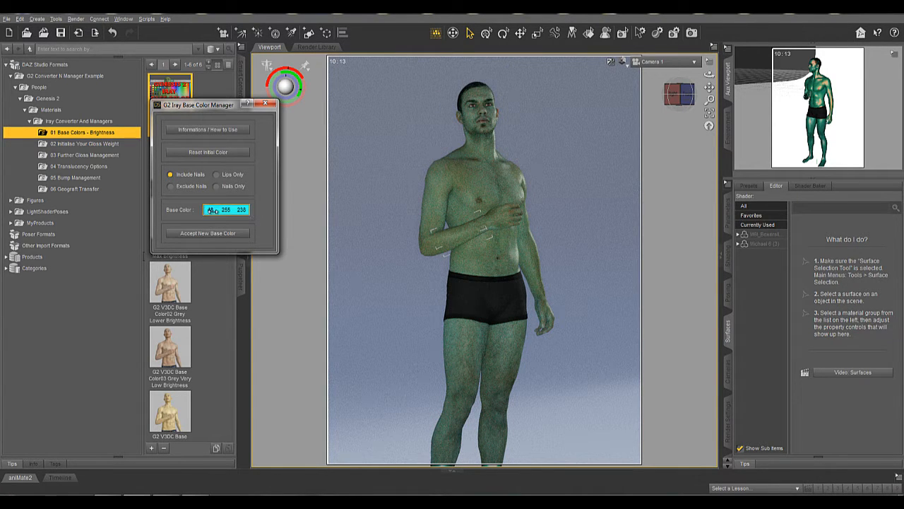
- Reset the skin to its initial base color, and recolor only the lips to blue 16, 60, 255
{"action": "left_click", "coordinate": [226, 156]}
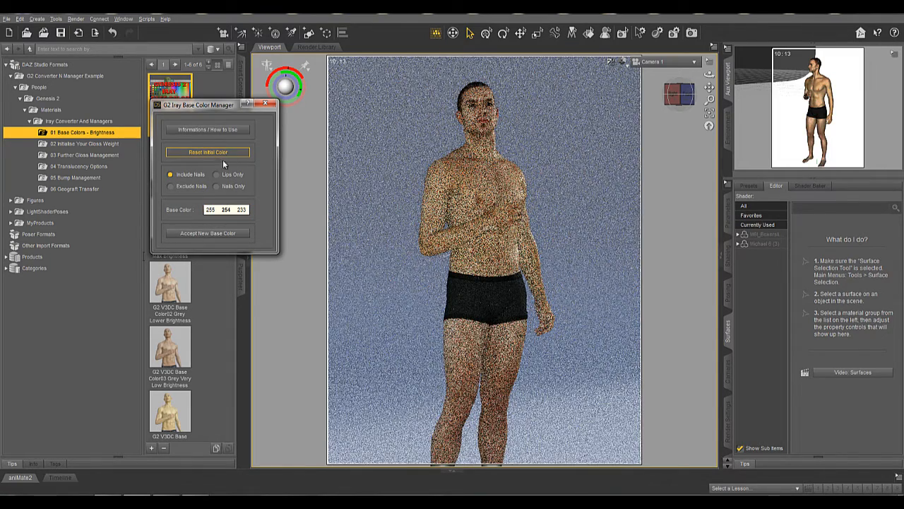
{"action": "left_click", "coordinate": [215, 175]}
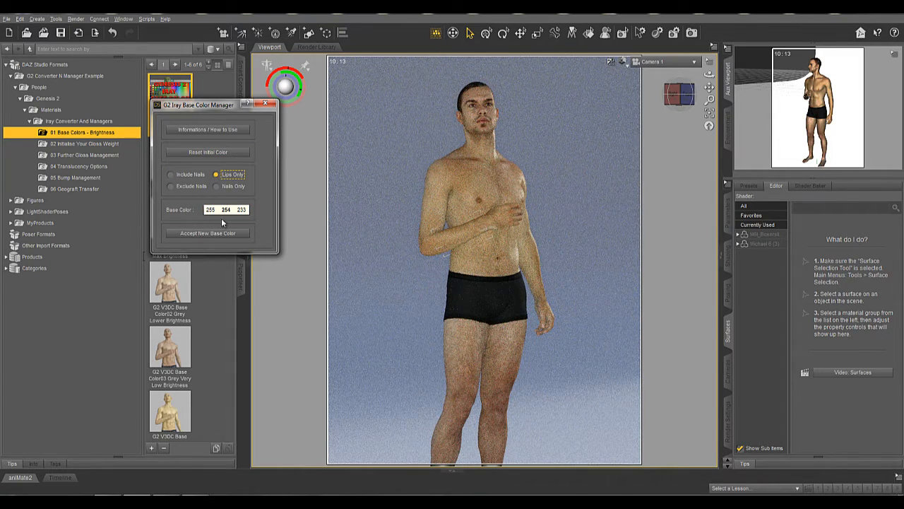
{"action": "left_click", "coordinate": [223, 212]}
{"action": "left_click", "coordinate": [246, 113]}
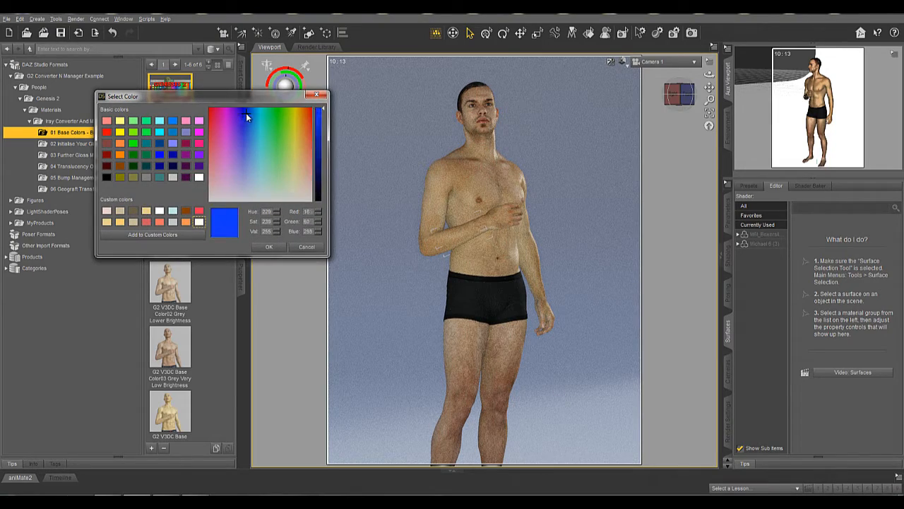
{"action": "left_click", "coordinate": [269, 246]}
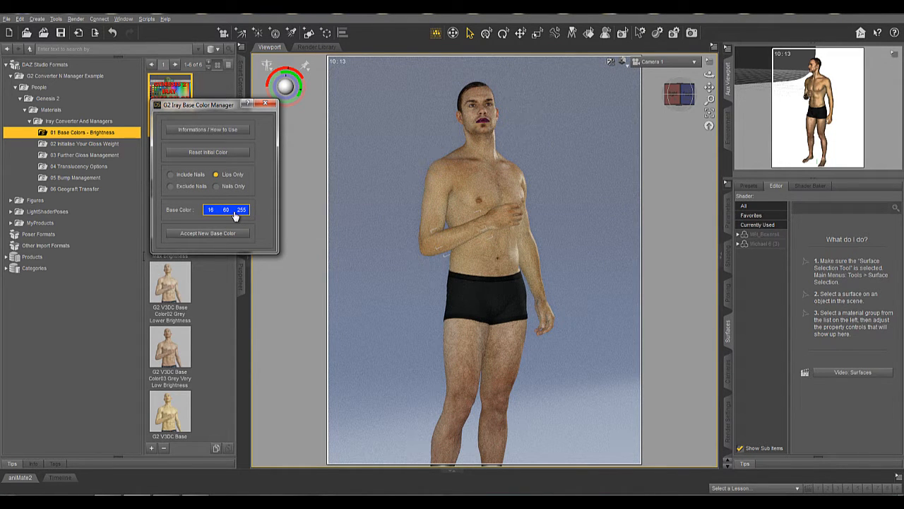
- Reset the lips to their initial color and close the Base Color Manager
{"action": "left_click", "coordinate": [220, 154]}
{"action": "left_click", "coordinate": [265, 104]}
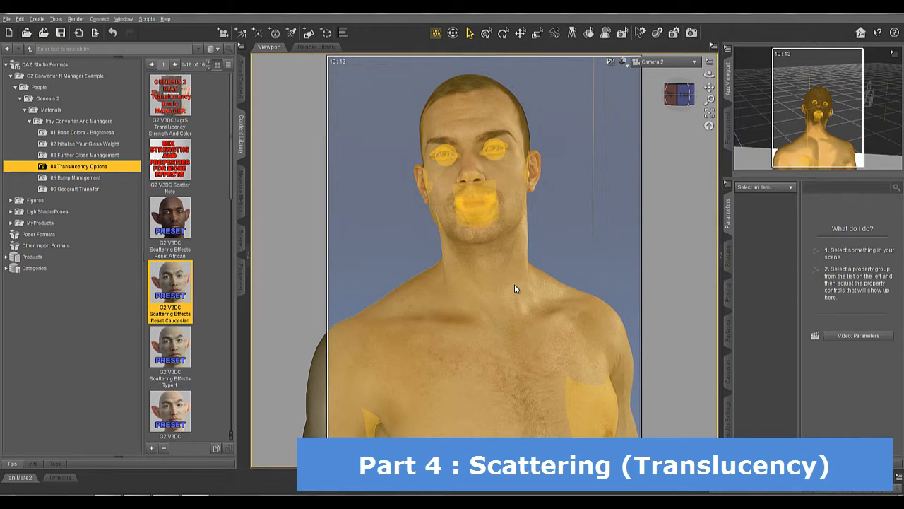
- Select the Michael 6 figure and choose the Scattering Effects Reset African preset, followed by Reset Caucasian
{"action": "left_click", "coordinate": [514, 284]}
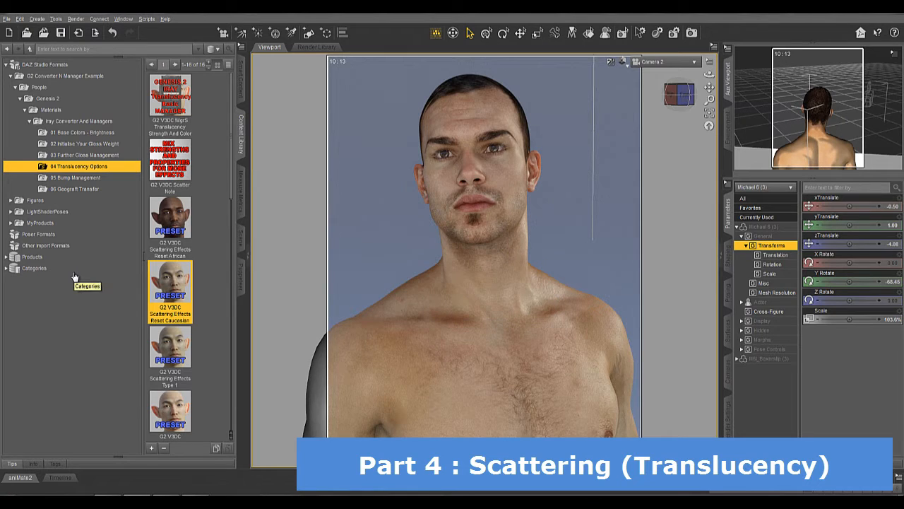
{"action": "left_click", "coordinate": [178, 243]}
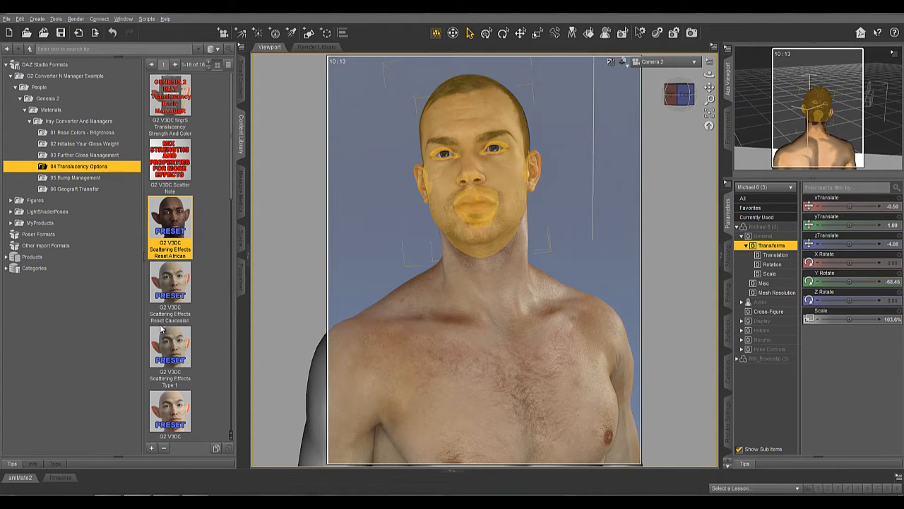
{"action": "left_click", "coordinate": [170, 285]}
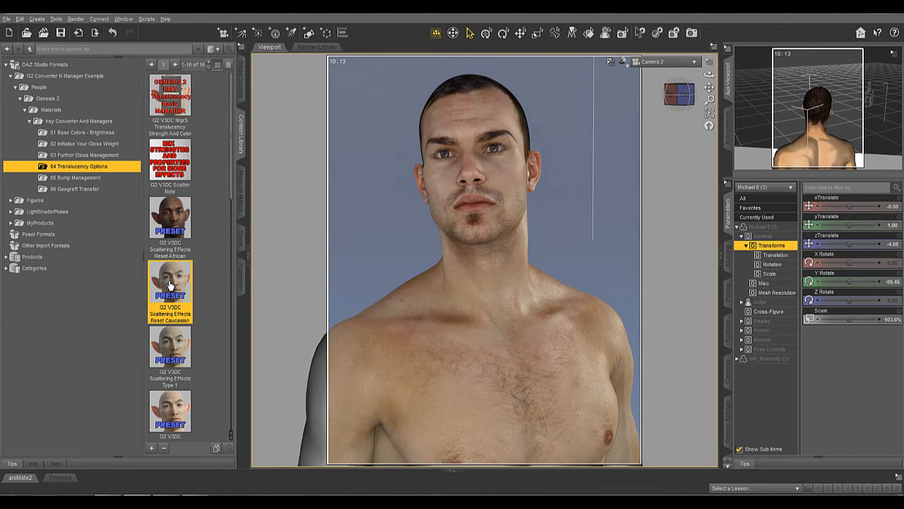
- Look through the Scattering Effects presets Type 1, Type 2, Type 3 and Type 4 in the translucency options
{"action": "scroll", "coordinate": [174, 184], "scroll_direction": "down", "scroll_amount": 5}
{"action": "left_click", "coordinate": [174, 156]}
{"action": "left_click", "coordinate": [170, 222]}
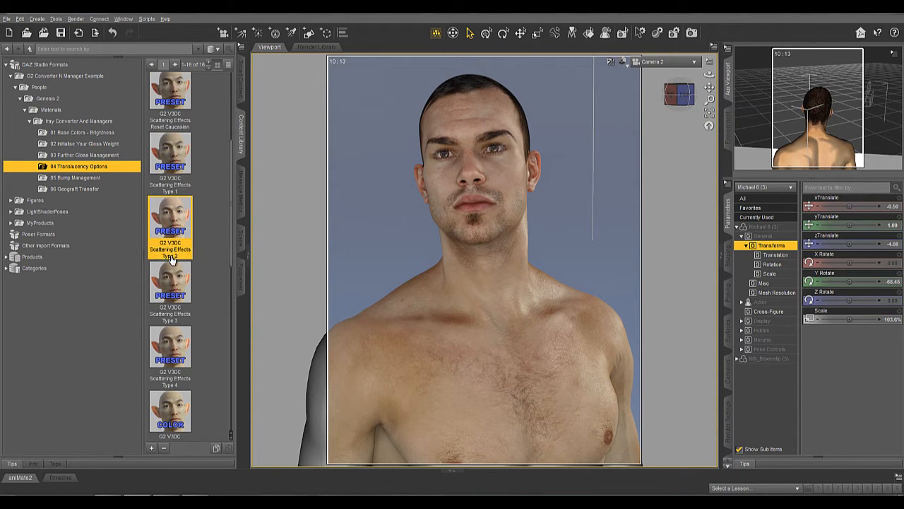
{"action": "left_click", "coordinate": [176, 285]}
{"action": "left_click", "coordinate": [174, 337]}
- Look through the translucency color presets Less Reddish, Neutral and Reddish
{"action": "scroll", "coordinate": [174, 336], "scroll_direction": "down", "scroll_amount": 5}
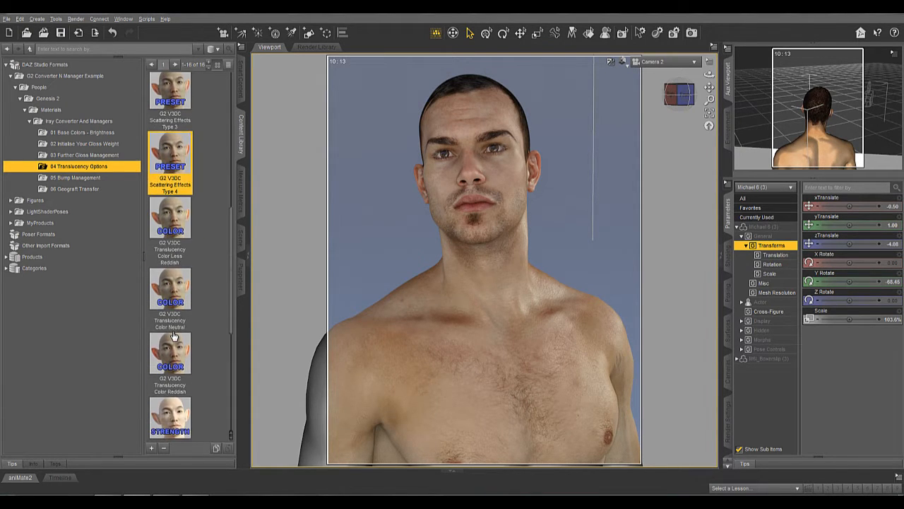
{"action": "left_click", "coordinate": [181, 244]}
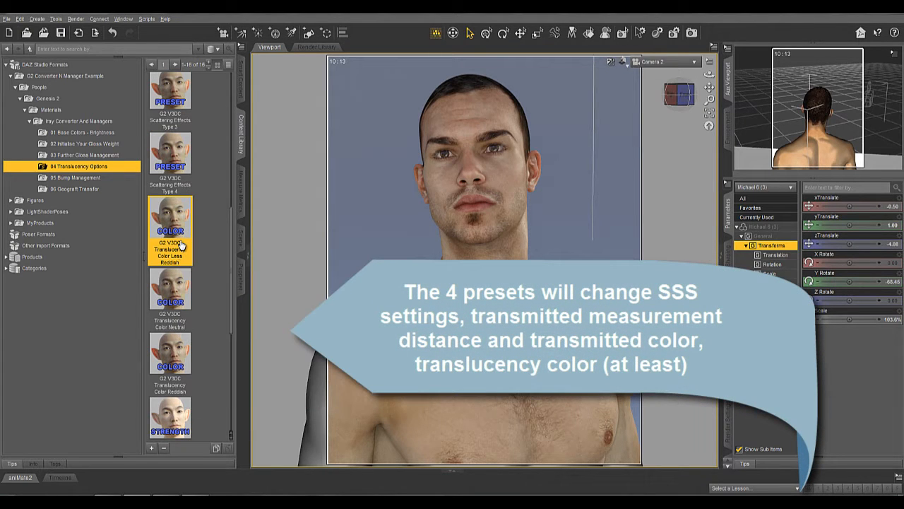
{"action": "left_click", "coordinate": [178, 285]}
{"action": "left_click", "coordinate": [178, 352]}
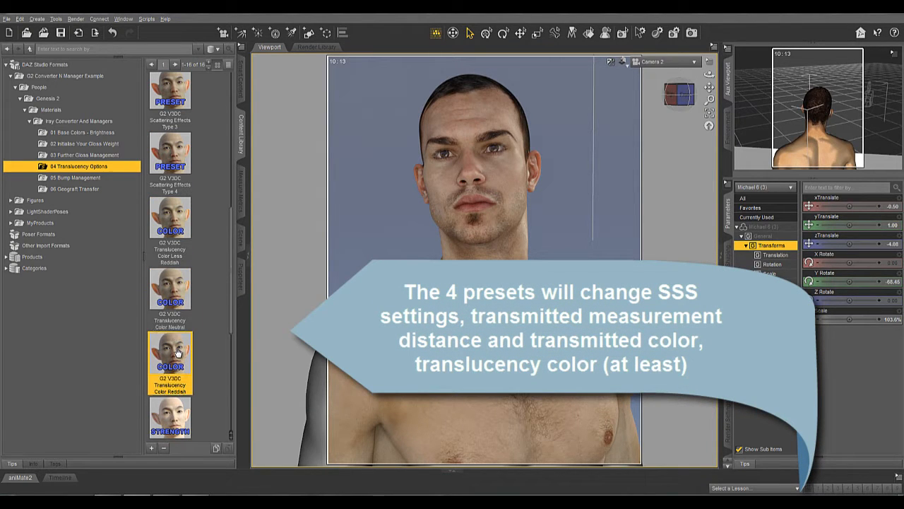
- Apply the Translucency OFF strength preset to the figure and check the details of the Strength 0.15 preset
{"action": "scroll", "coordinate": [178, 352], "scroll_direction": "down", "scroll_amount": 7}
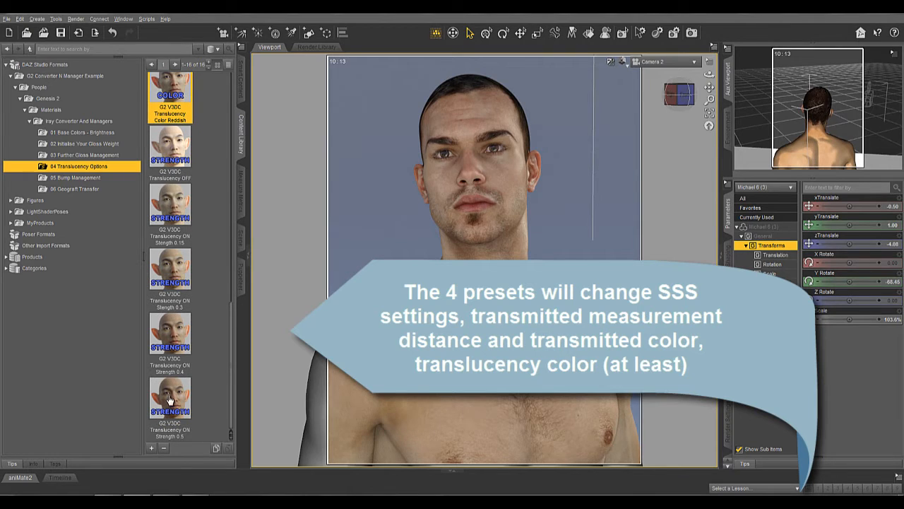
{"action": "left_click", "coordinate": [175, 150]}
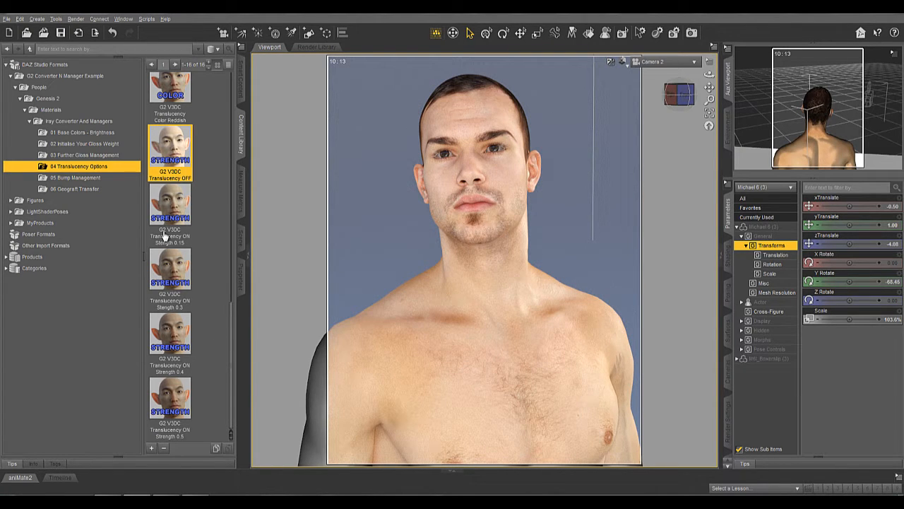
{"action": "mouse_move", "coordinate": [164, 234]}
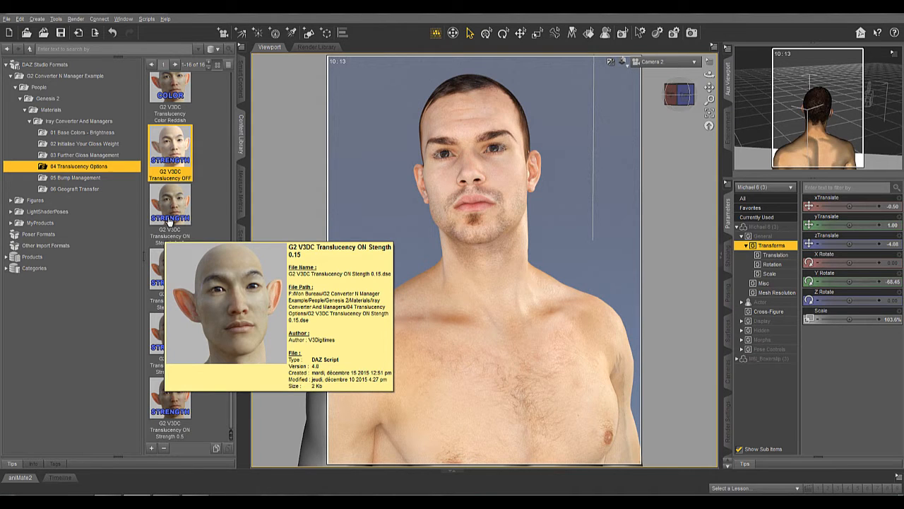
- Compare the Scattering Effects presets Type 1, Type 2 and Type 3 on the figure, ending with Reset African
{"action": "scroll", "coordinate": [168, 200], "scroll_direction": "up", "scroll_amount": 2}
{"action": "scroll", "coordinate": [168, 200], "scroll_direction": "up", "scroll_amount": 5}
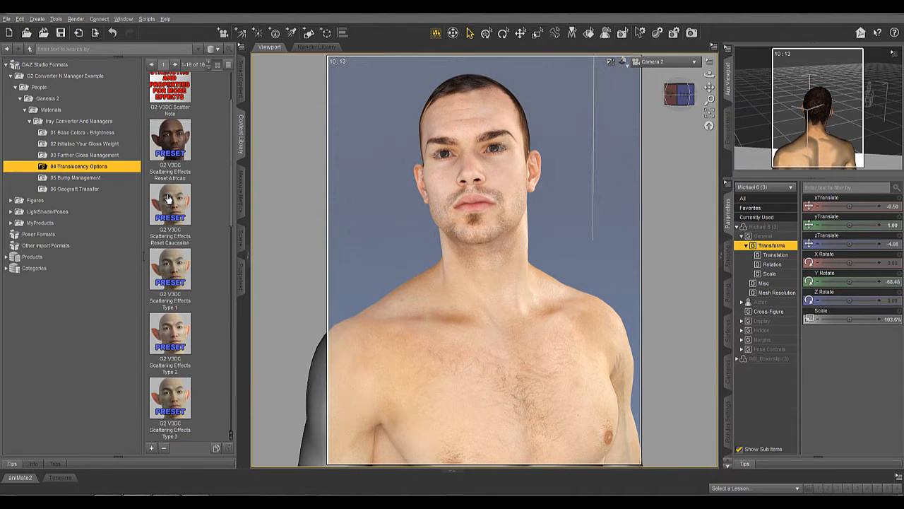
{"action": "left_click", "coordinate": [182, 272]}
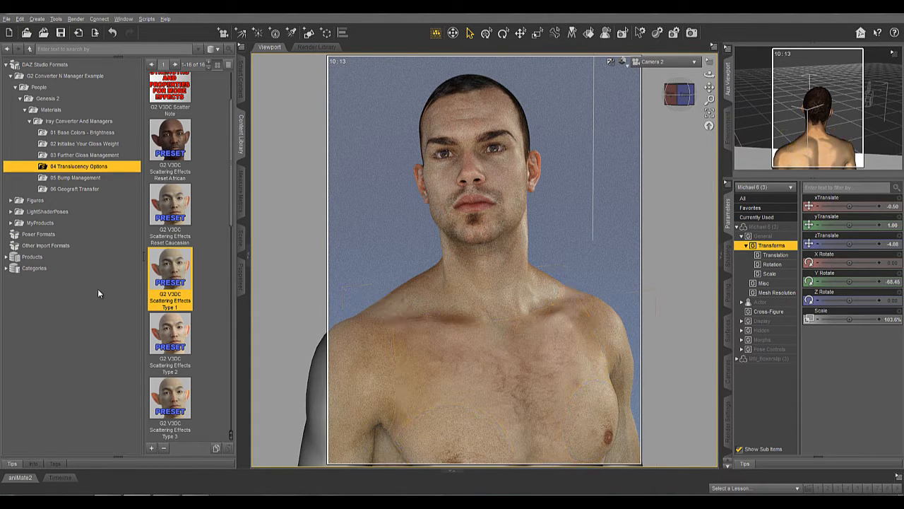
{"action": "left_click", "coordinate": [170, 332]}
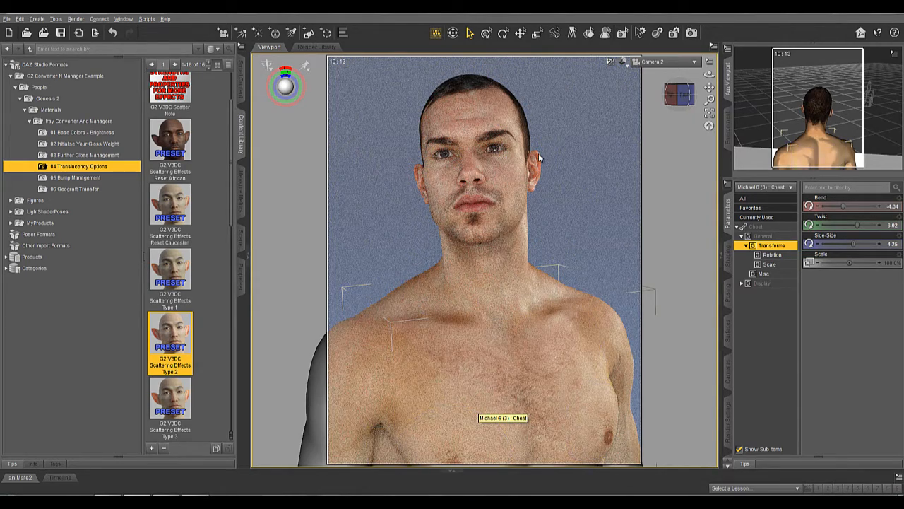
{"action": "double_click", "coordinate": [182, 276]}
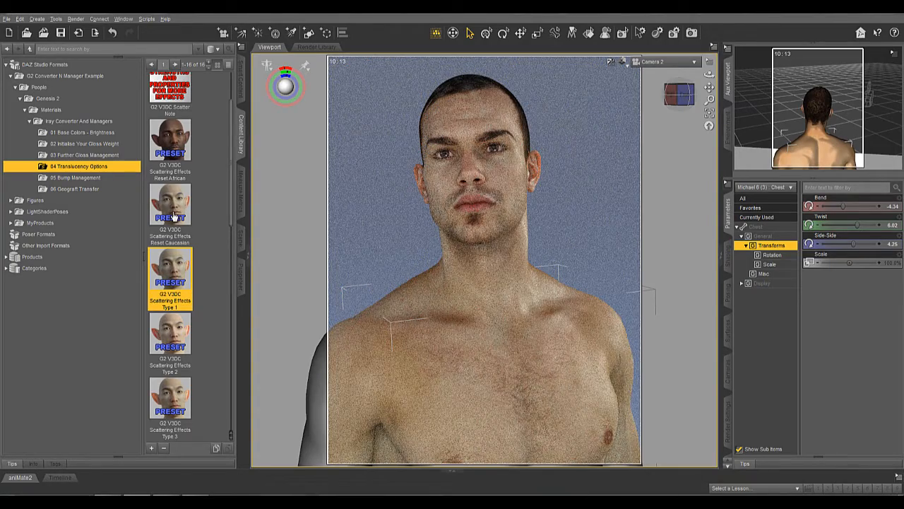
{"action": "double_click", "coordinate": [161, 410]}
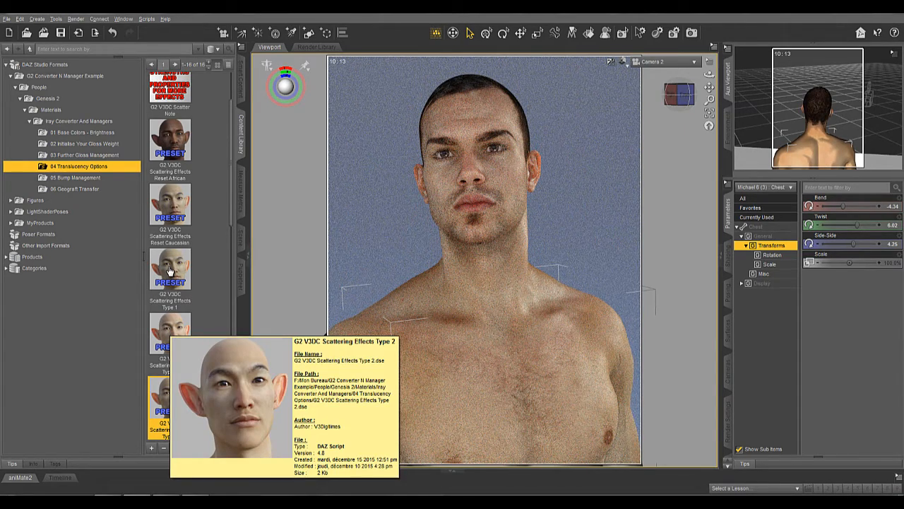
{"action": "double_click", "coordinate": [162, 156]}
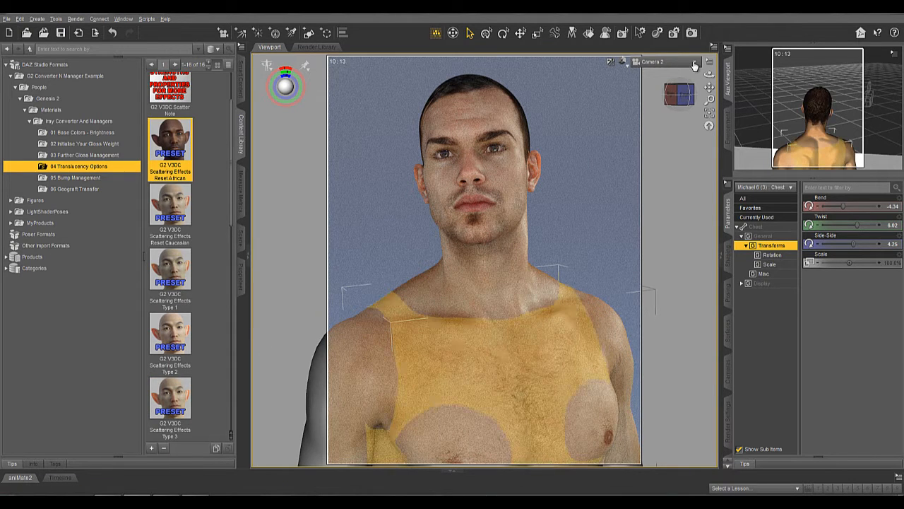
{"action": "left_click", "coordinate": [694, 62]}
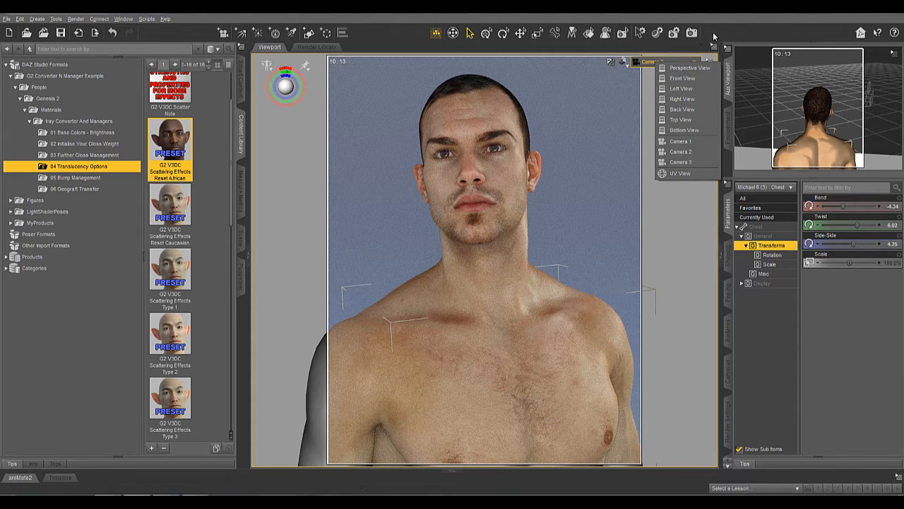
{"action": "left_click", "coordinate": [714, 36]}
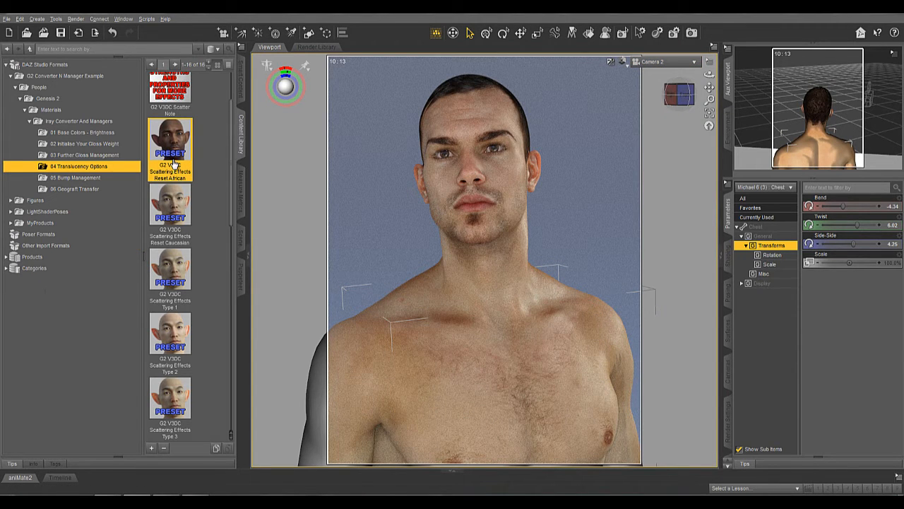
- Launch the Translucency Strength And Color manager, move its window clear of the figure and open its usage information
{"action": "scroll", "coordinate": [174, 163], "scroll_direction": "up", "scroll_amount": 2}
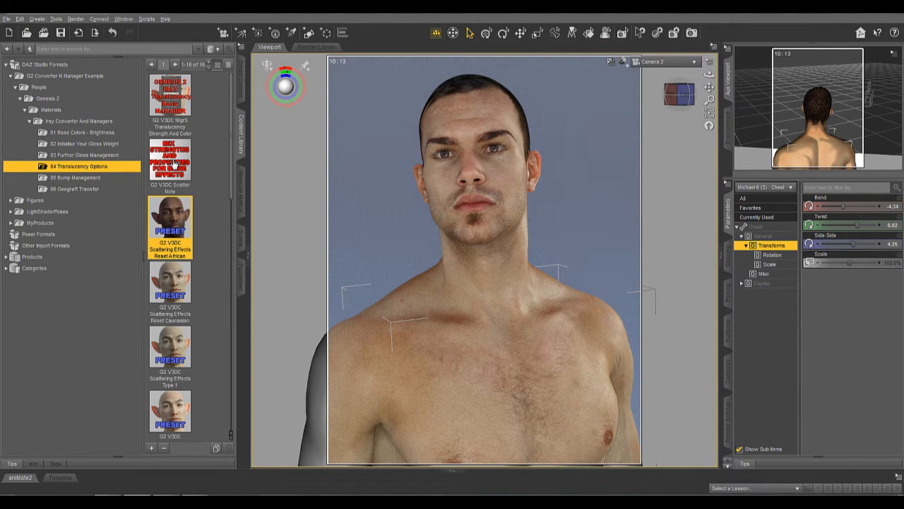
{"action": "left_click", "coordinate": [182, 89]}
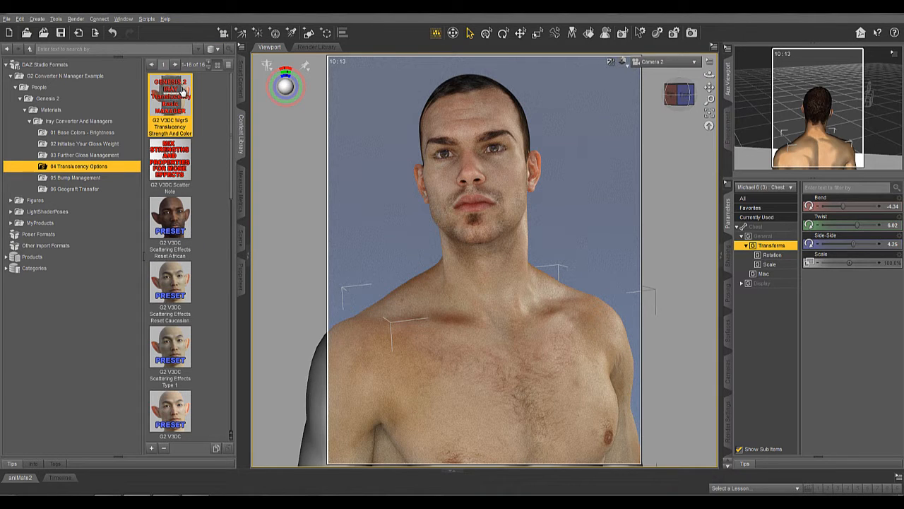
{"action": "double_click", "coordinate": [182, 90]}
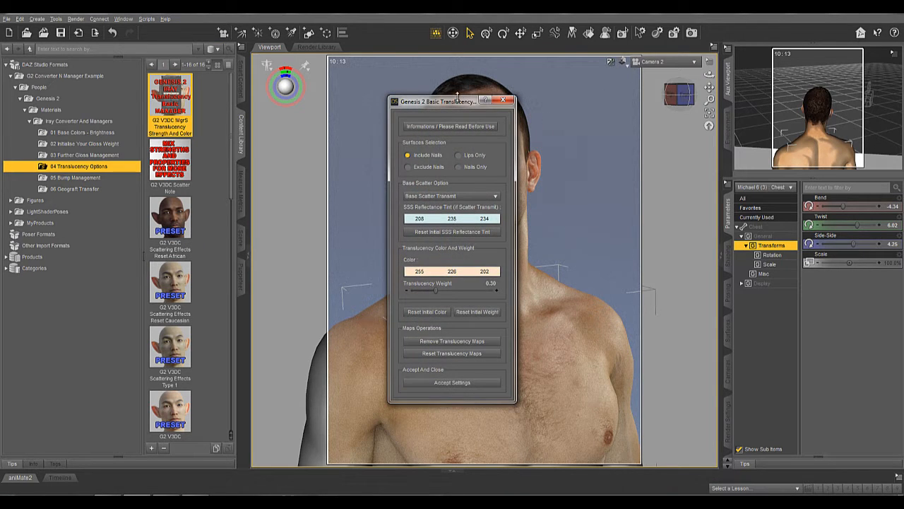
{"action": "left_click_drag", "start_coordinate": [456, 97], "coordinate": [197, 67]}
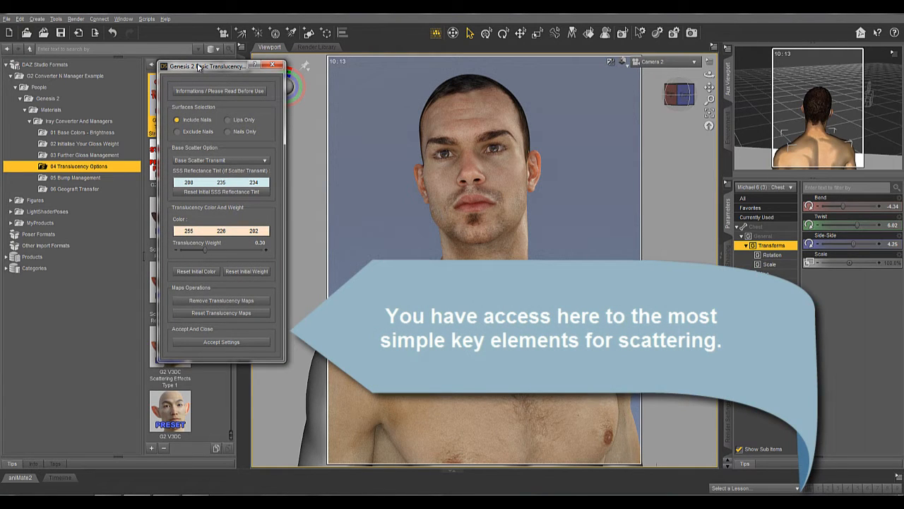
{"action": "left_click", "coordinate": [224, 92]}
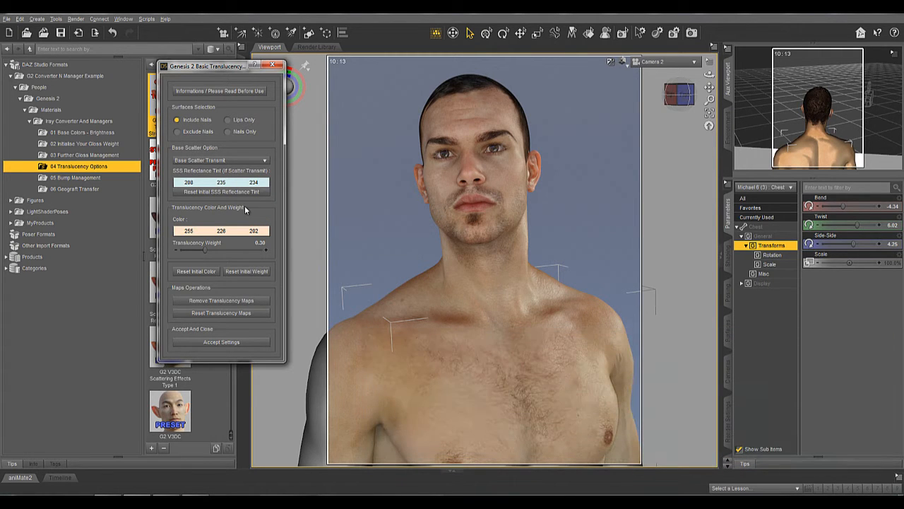
- Try Base Scatter Only as the base scatter option, and return it to Base Scatter Transmit
{"action": "left_click", "coordinate": [243, 162]}
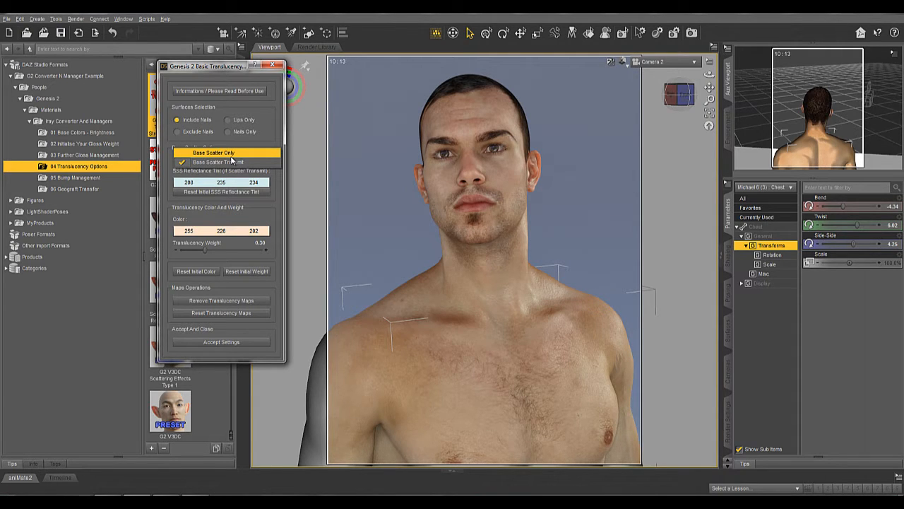
{"action": "left_click", "coordinate": [230, 156]}
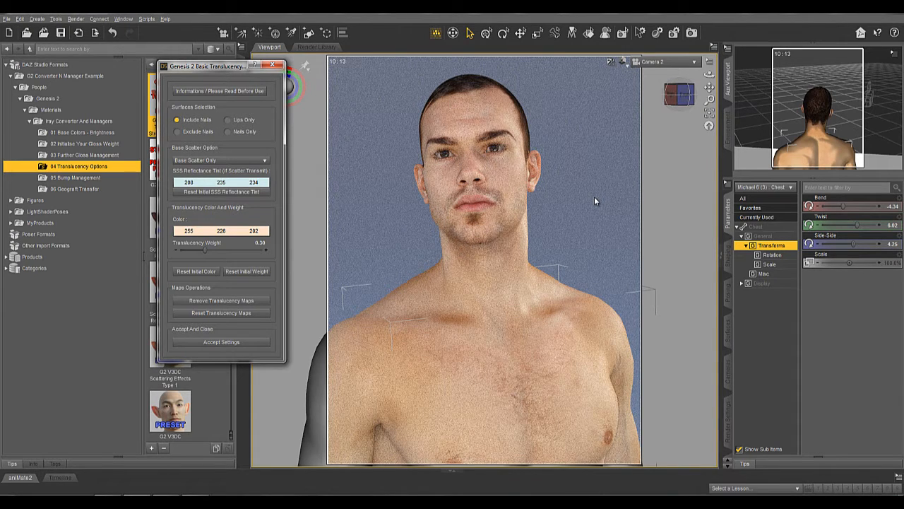
{"action": "left_click", "coordinate": [260, 164]}
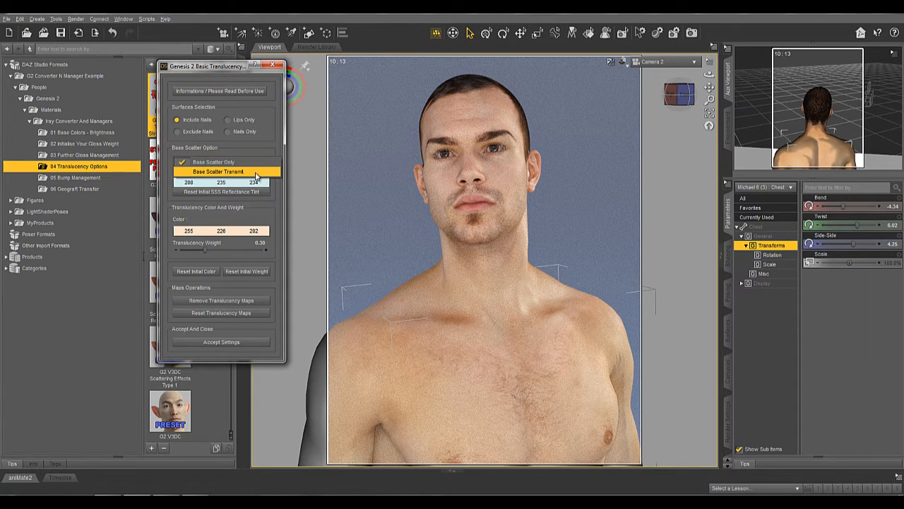
{"action": "left_click", "coordinate": [257, 172]}
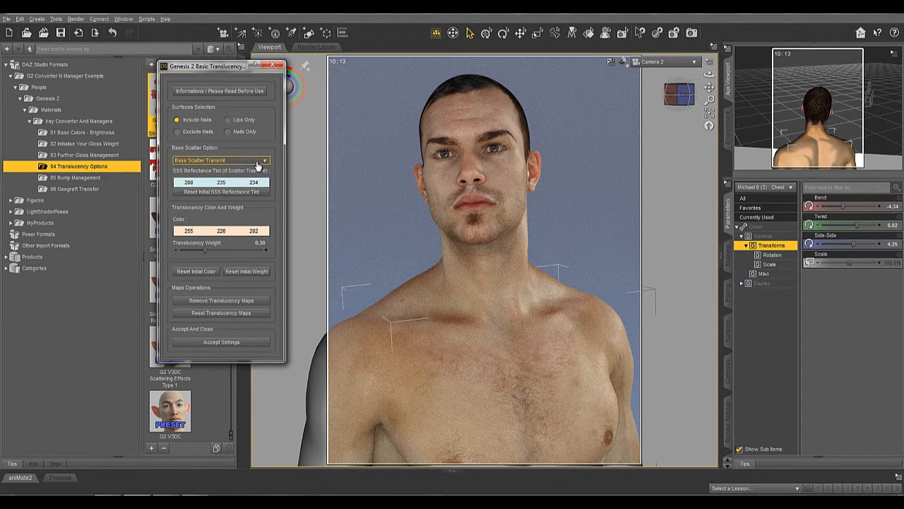
{"action": "left_click", "coordinate": [253, 160]}
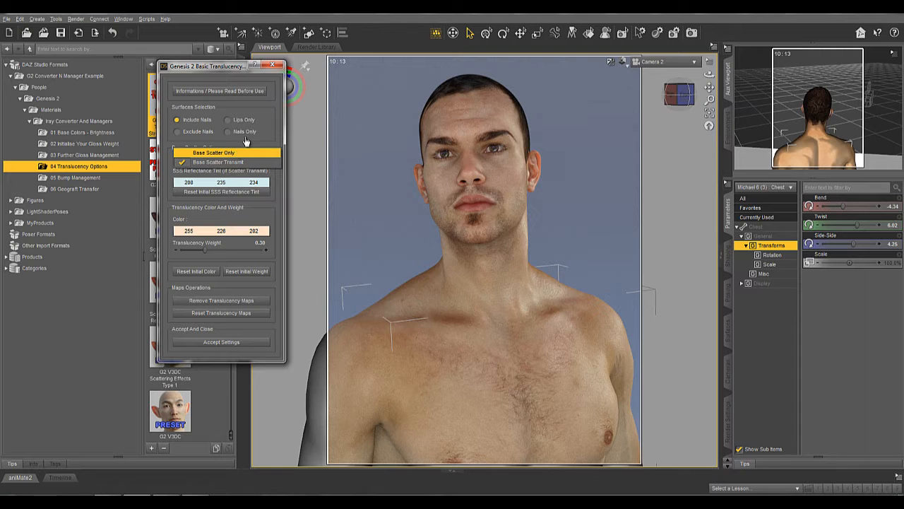
{"action": "left_click", "coordinate": [243, 163]}
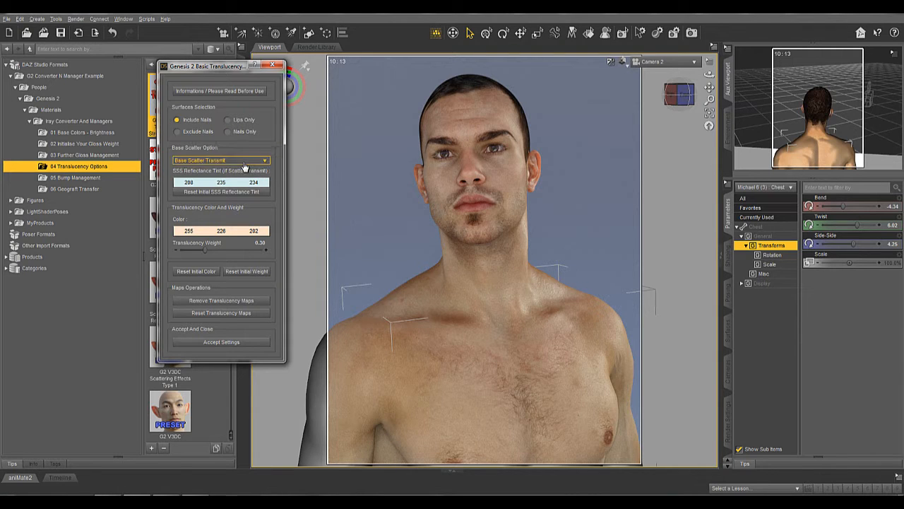
- Try SSS reflectance tints of 235/235/200, 211/235/234 and 235/234/211 on the figure's skin
{"action": "left_click", "coordinate": [205, 182]}
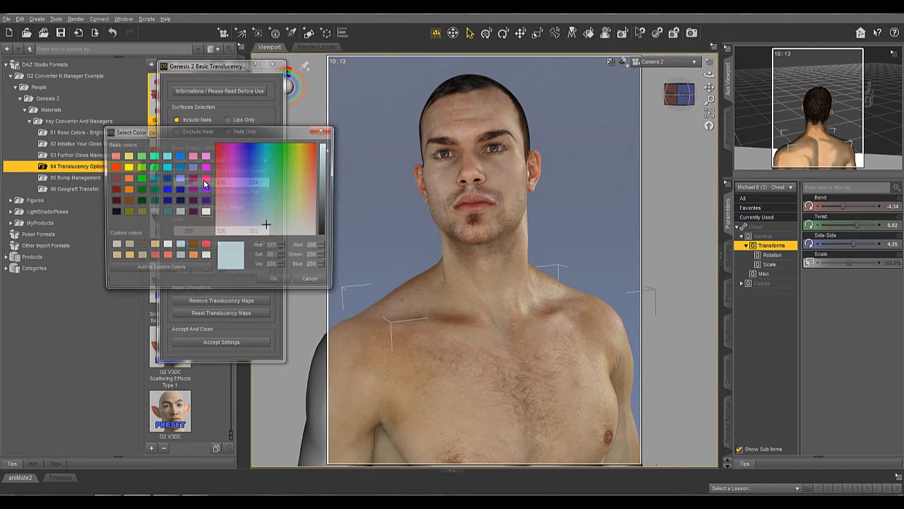
{"action": "left_click", "coordinate": [300, 220]}
{"action": "left_click", "coordinate": [276, 281]}
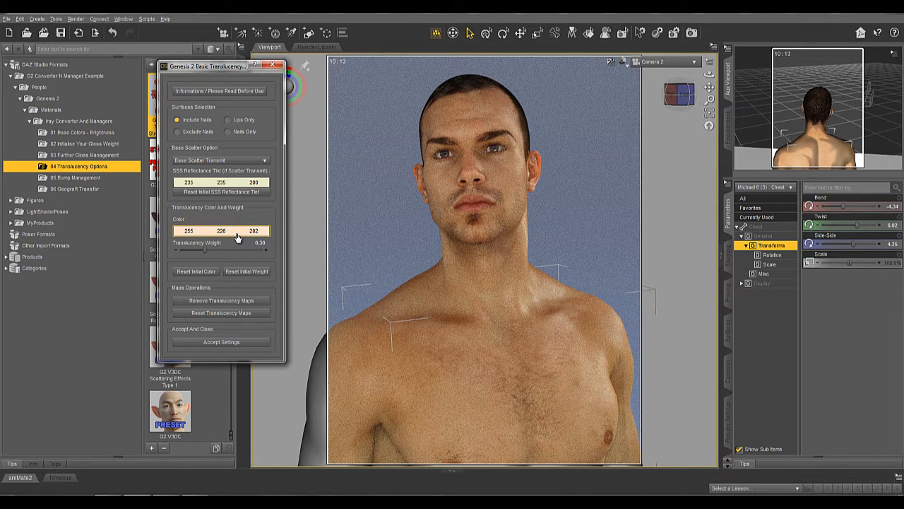
{"action": "left_click", "coordinate": [226, 191]}
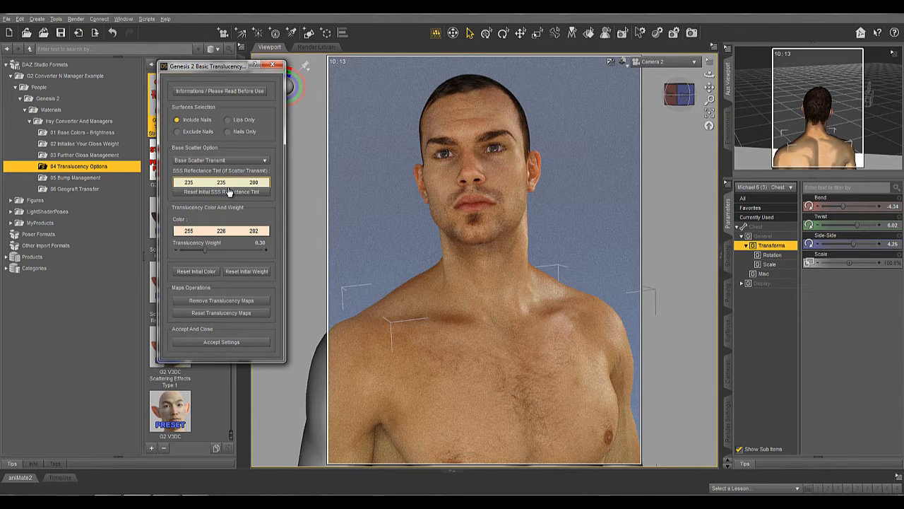
{"action": "left_click", "coordinate": [227, 189]}
{"action": "left_click", "coordinate": [267, 226]}
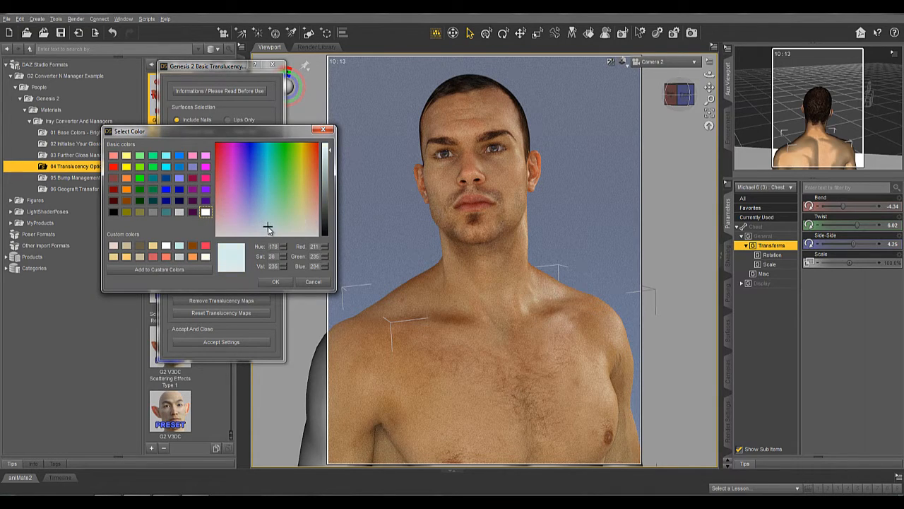
{"action": "left_click", "coordinate": [276, 282]}
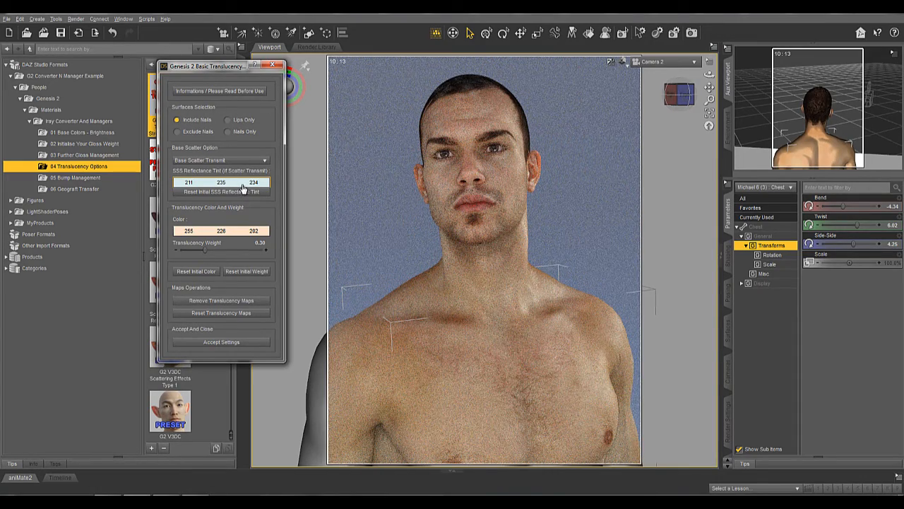
{"action": "left_click", "coordinate": [244, 183]}
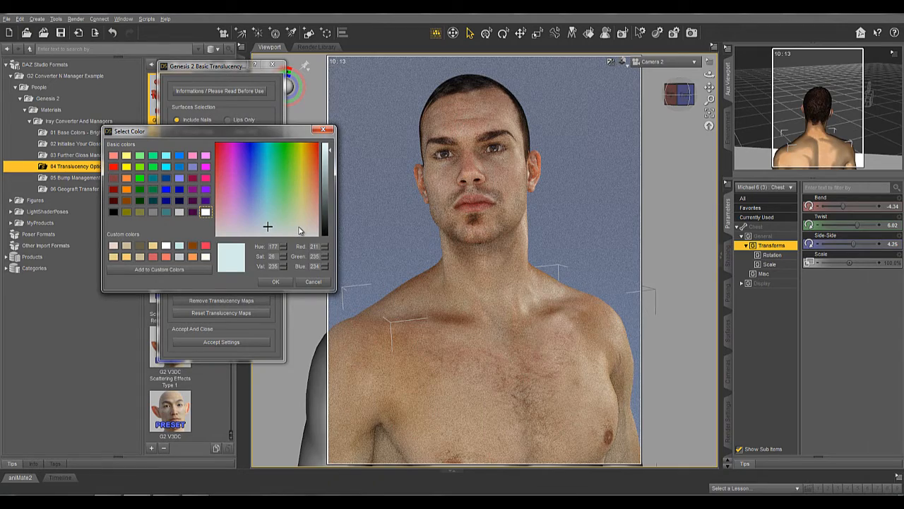
{"action": "left_click", "coordinate": [302, 226]}
{"action": "left_click", "coordinate": [276, 283]}
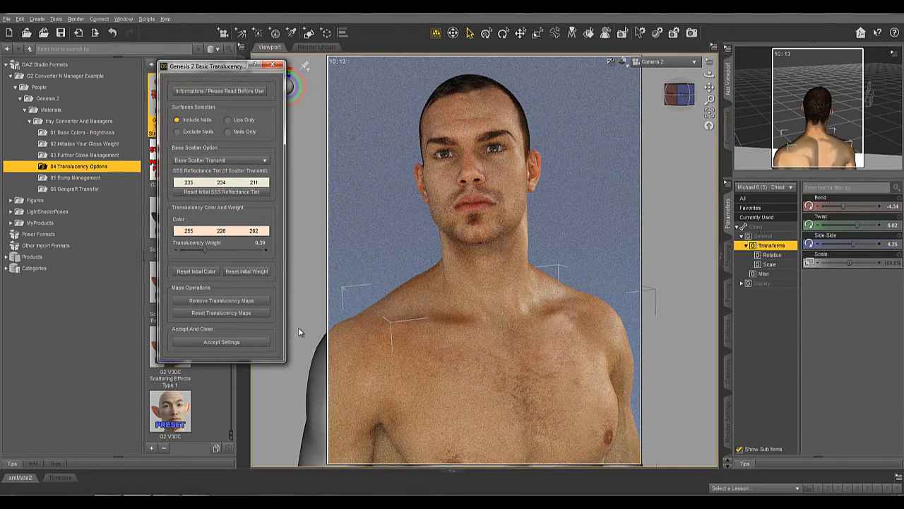
- Set the SSS reflectance tint to a pale blue of 224/235/235
{"action": "left_click", "coordinate": [226, 184]}
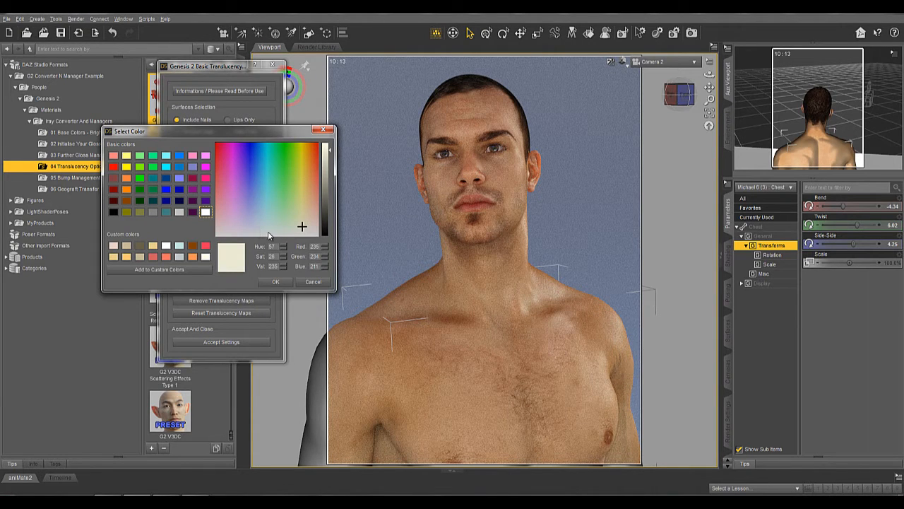
{"action": "left_click", "coordinate": [268, 231]}
{"action": "left_click", "coordinate": [275, 281]}
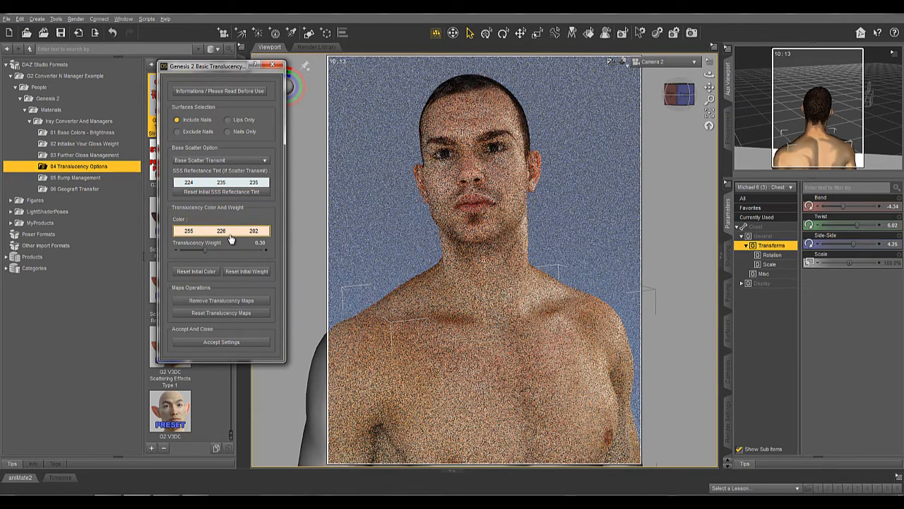
- Try a translucency color of 255/149/116 with the translucency weight raised to 0.69 and up to 0.93
{"action": "left_click", "coordinate": [230, 235]}
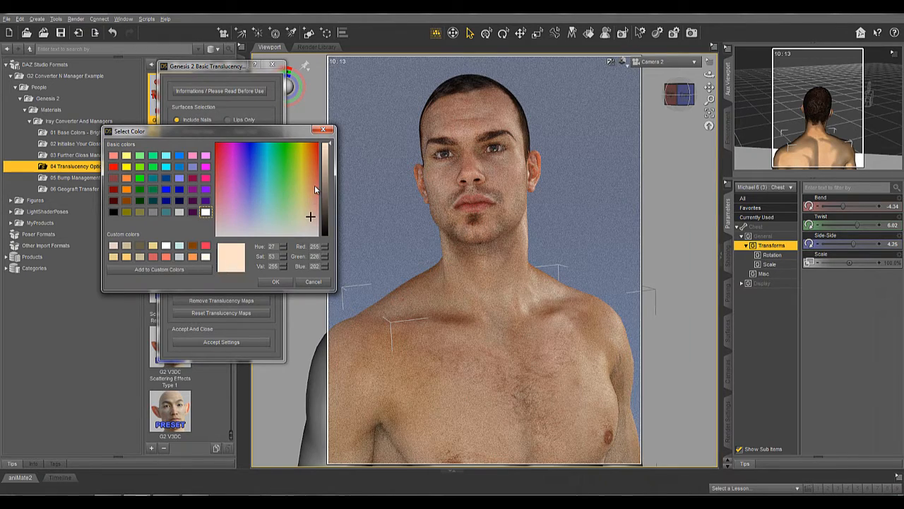
{"action": "left_click", "coordinate": [314, 185]}
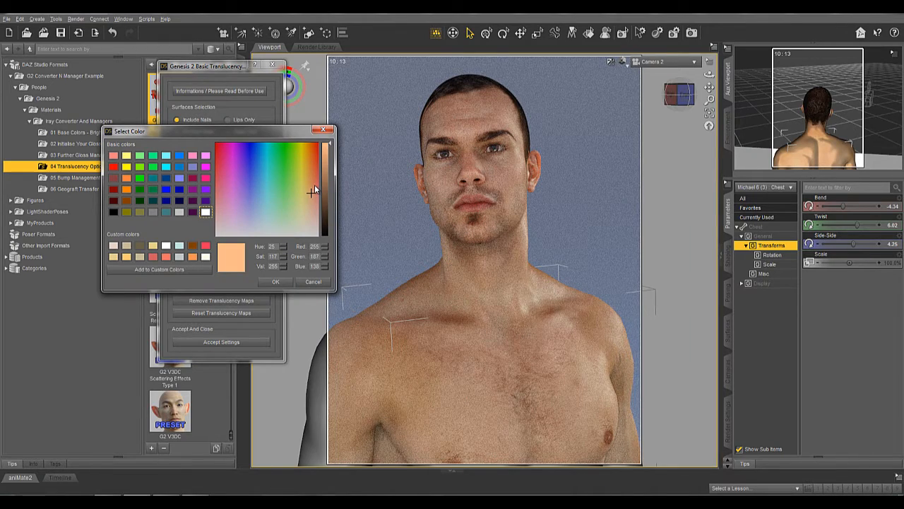
{"action": "left_click", "coordinate": [272, 282]}
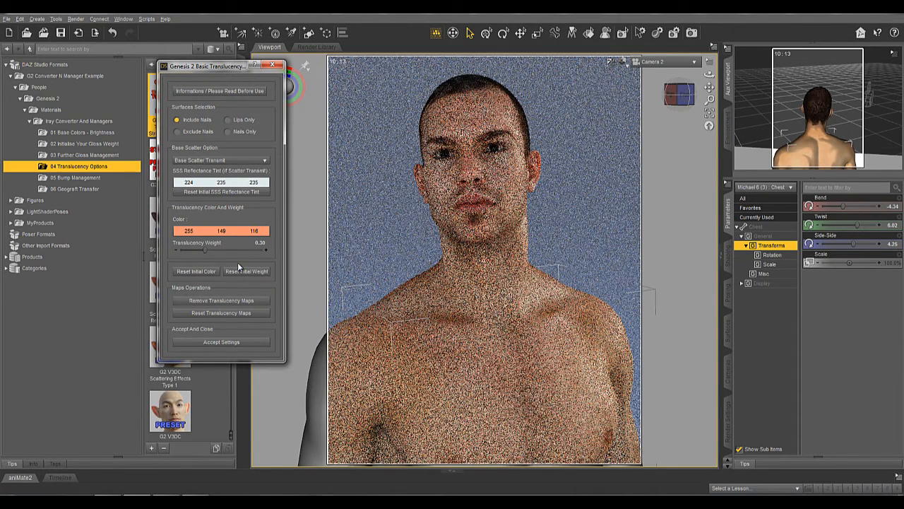
{"action": "left_click_drag", "start_coordinate": [208, 249], "coordinate": [241, 248]}
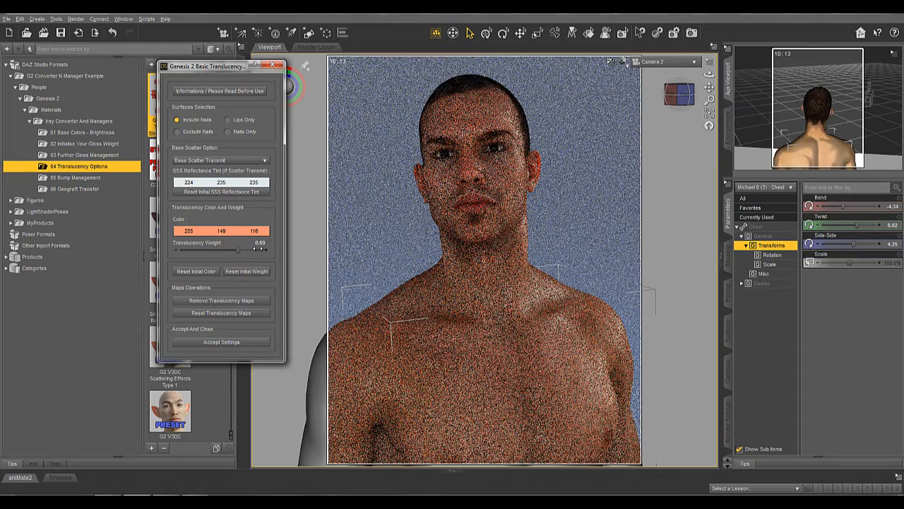
{"action": "left_click", "coordinate": [258, 248]}
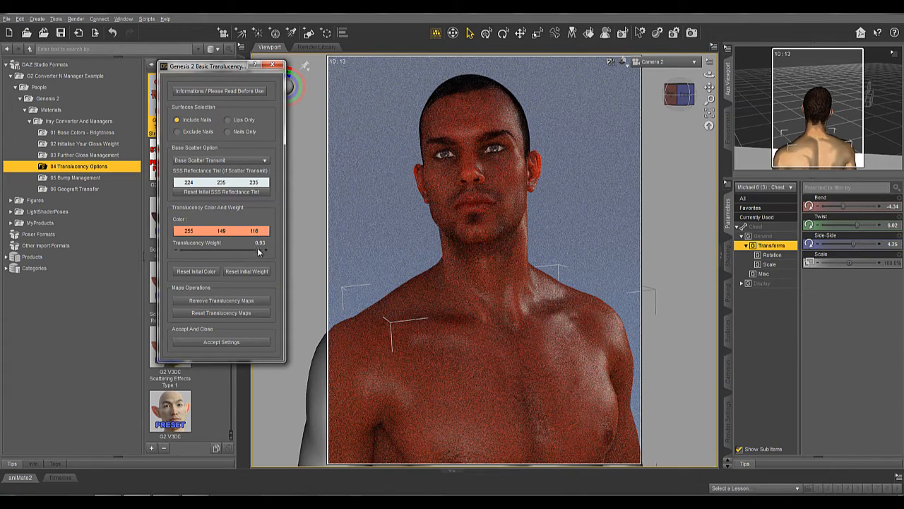
- Reset the translucency weight to its initial value, try 0.51, and lower it to 0.31
{"action": "left_click", "coordinate": [244, 275]}
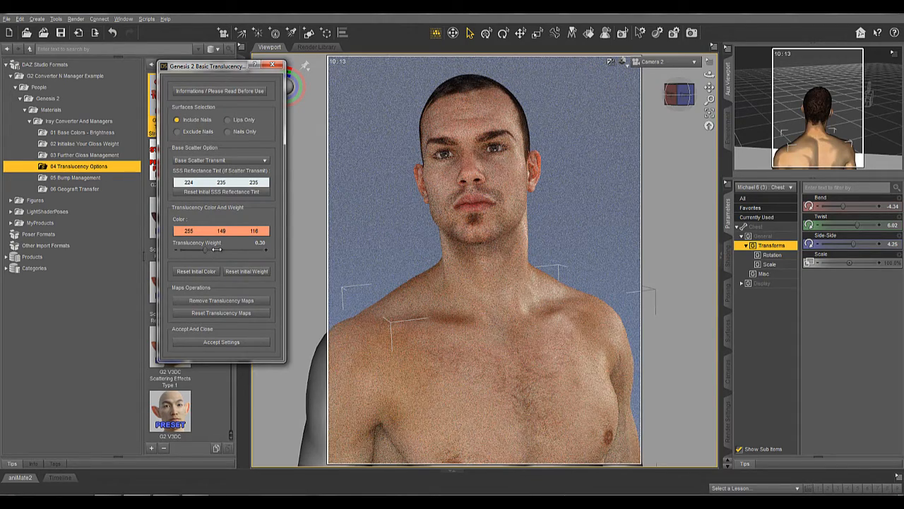
{"action": "left_click_drag", "start_coordinate": [216, 249], "coordinate": [223, 249]}
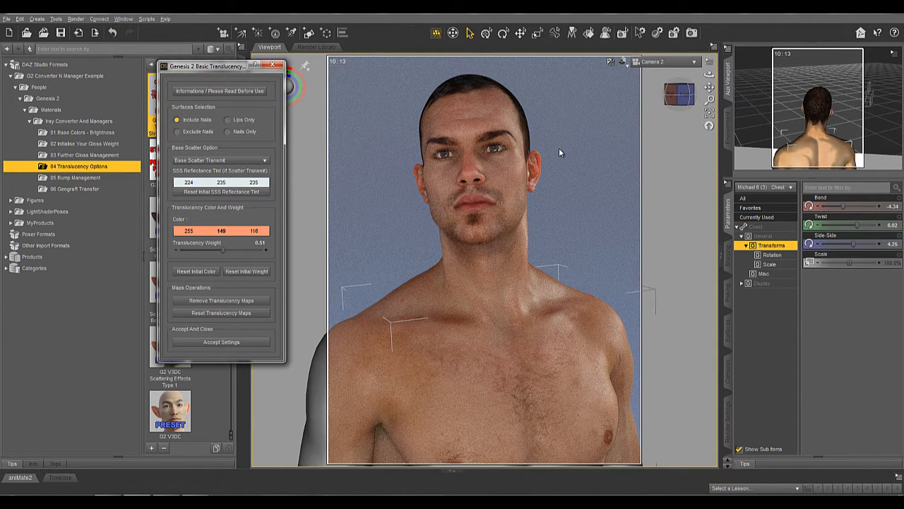
{"action": "left_click_drag", "start_coordinate": [223, 250], "coordinate": [206, 250]}
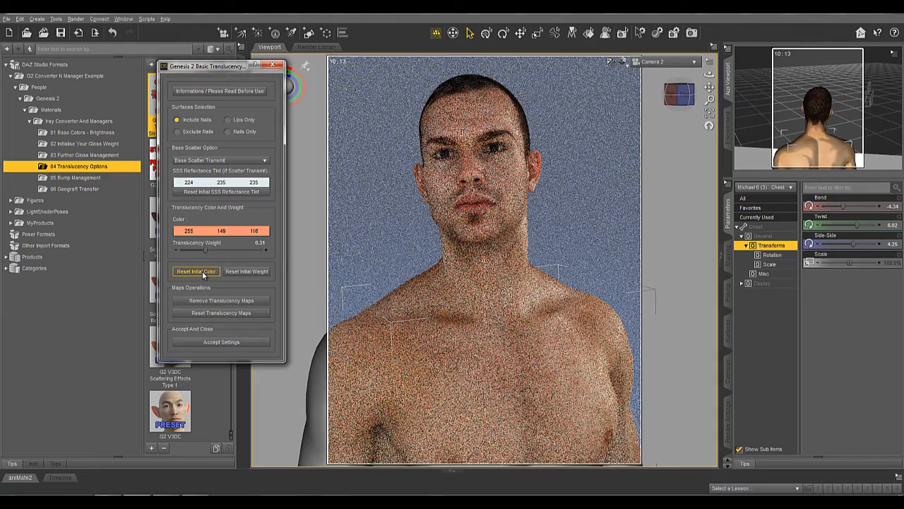
- Reset the translucency color to its initial value and try a salmon tone of 255/162/131
{"action": "left_click", "coordinate": [203, 273]}
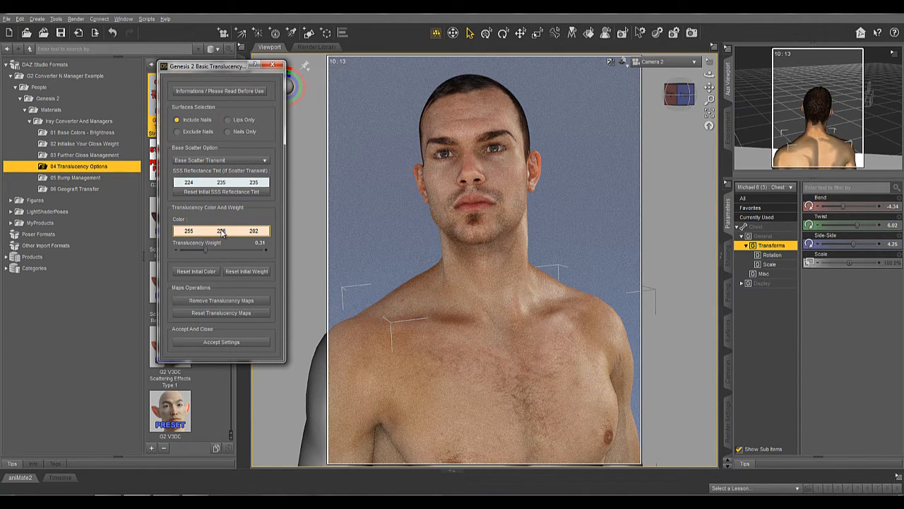
{"action": "left_click", "coordinate": [238, 230]}
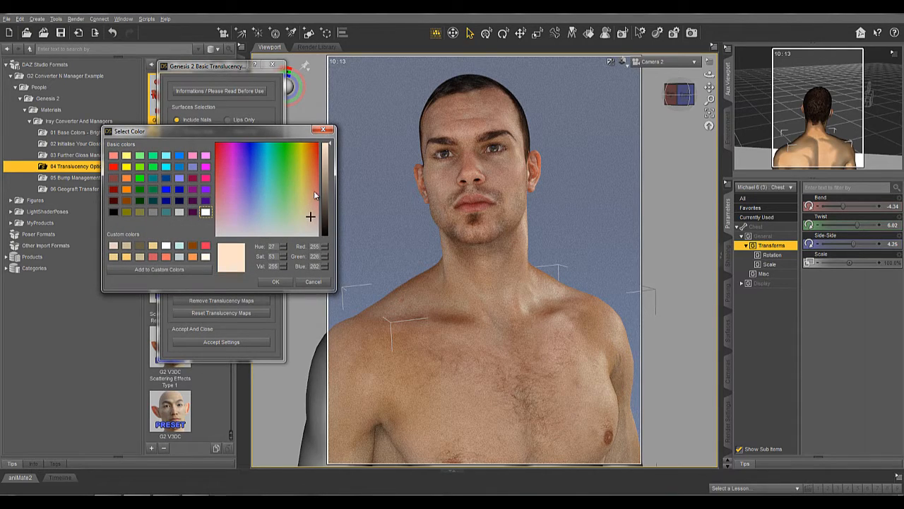
{"action": "left_click", "coordinate": [314, 190]}
{"action": "left_click", "coordinate": [276, 282]}
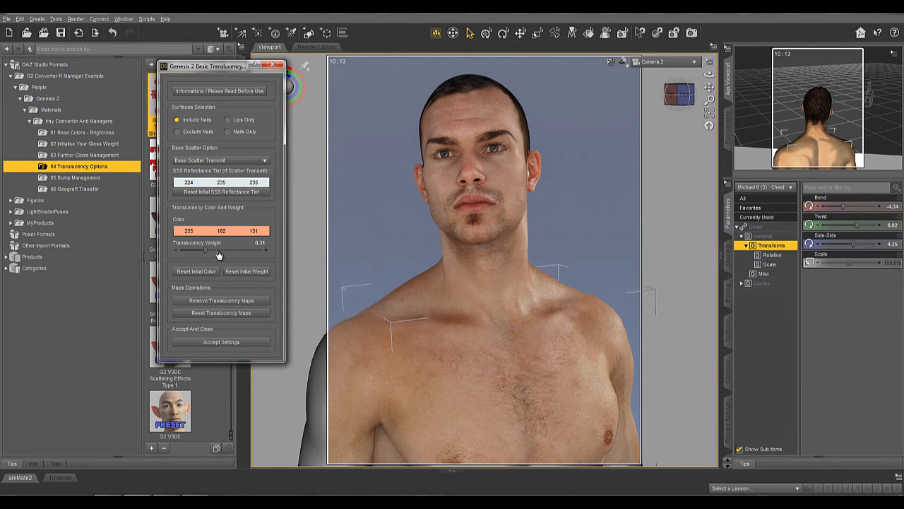
- Set the translucency color to a more saturated salmon tone of 255/128/102
{"action": "left_click", "coordinate": [205, 235]}
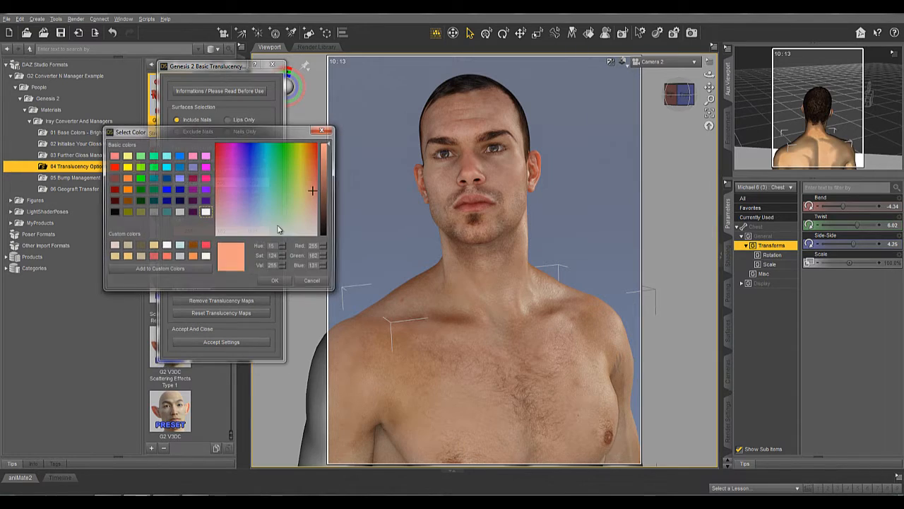
{"action": "left_click_drag", "start_coordinate": [313, 180], "coordinate": [315, 180]}
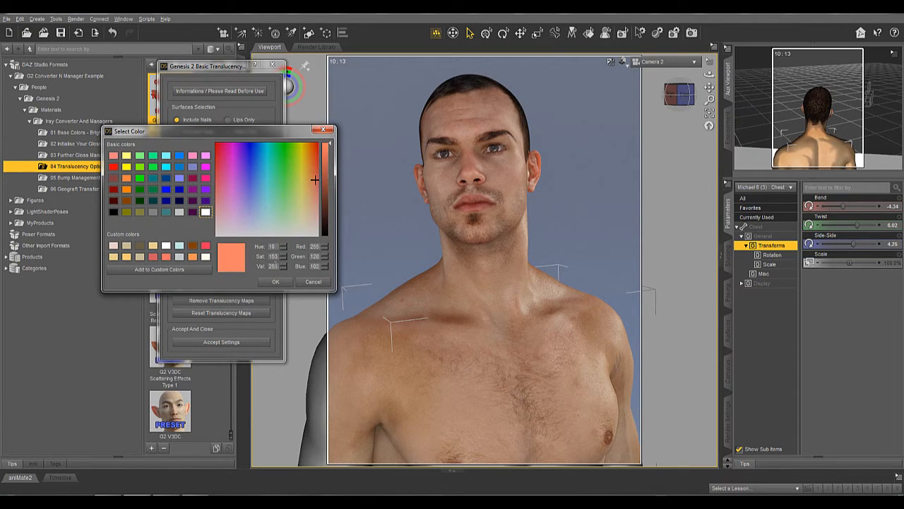
{"action": "left_click", "coordinate": [276, 281]}
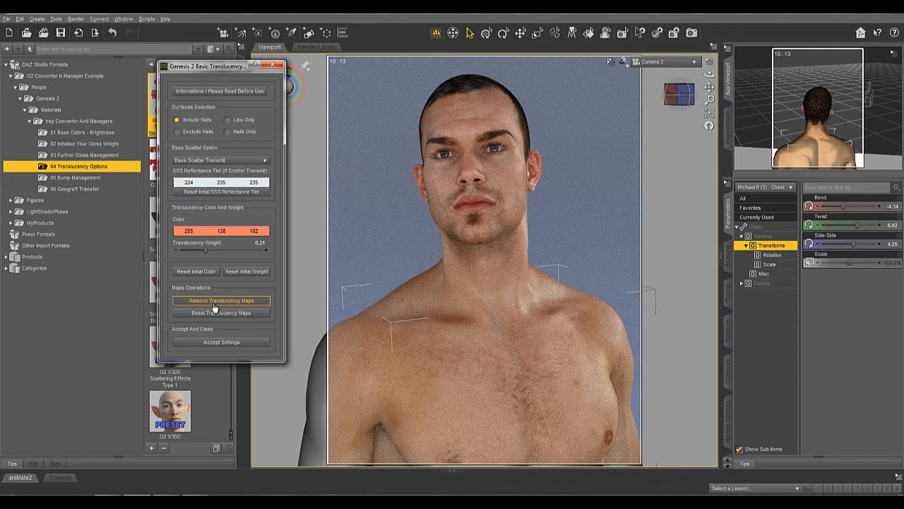
- Try Base Scatter Only as the base scatter option with the translucency maps removed
{"action": "left_click", "coordinate": [243, 162]}
{"action": "left_click", "coordinate": [235, 155]}
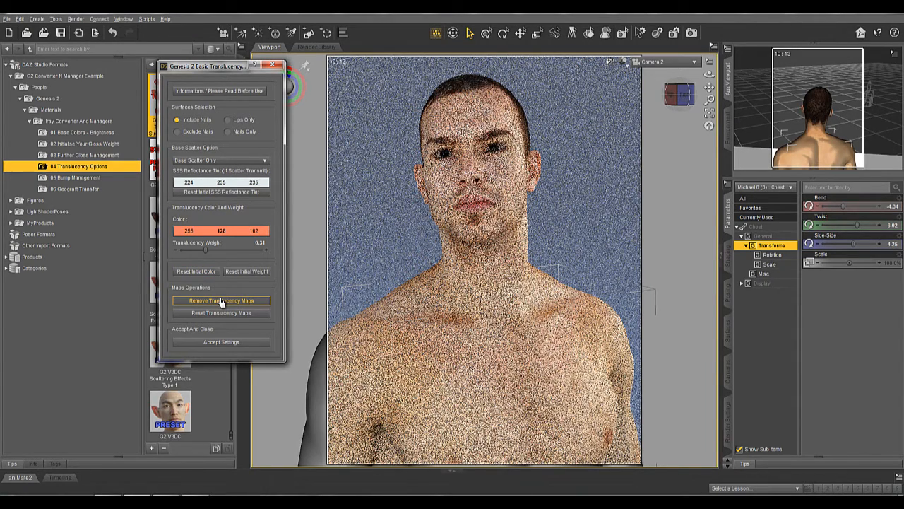
{"action": "left_click", "coordinate": [221, 301]}
- Return the base scatter option to Base Scatter Transmit and reset the translucency maps
{"action": "left_click", "coordinate": [243, 160]}
{"action": "left_click", "coordinate": [243, 172]}
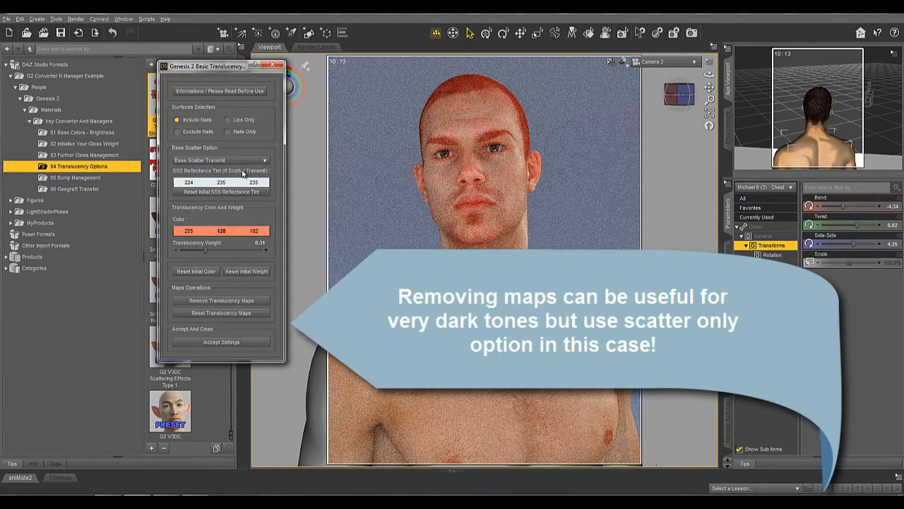
{"action": "left_click", "coordinate": [247, 301]}
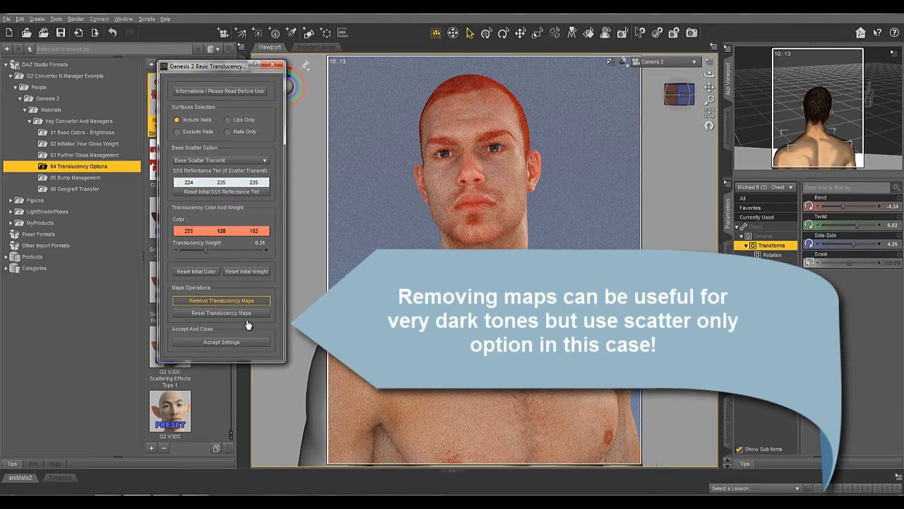
{"action": "left_click", "coordinate": [247, 313]}
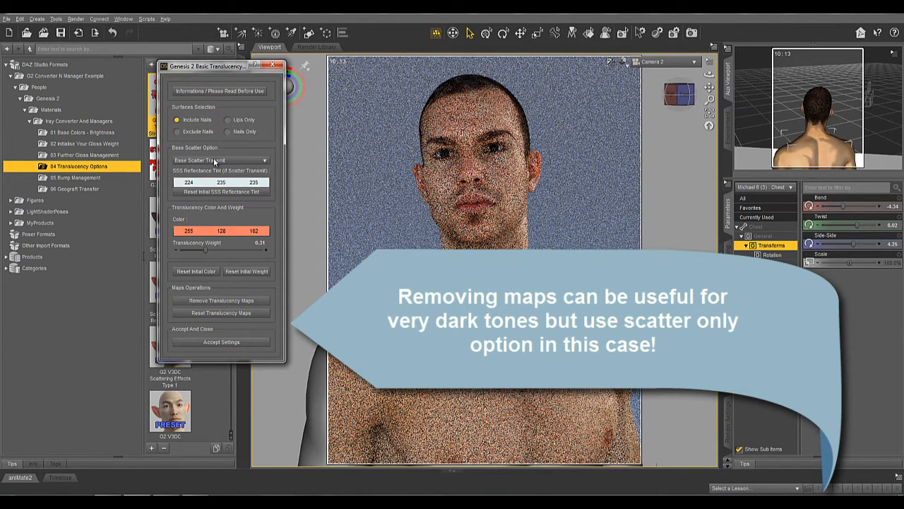
{"action": "left_click", "coordinate": [219, 302]}
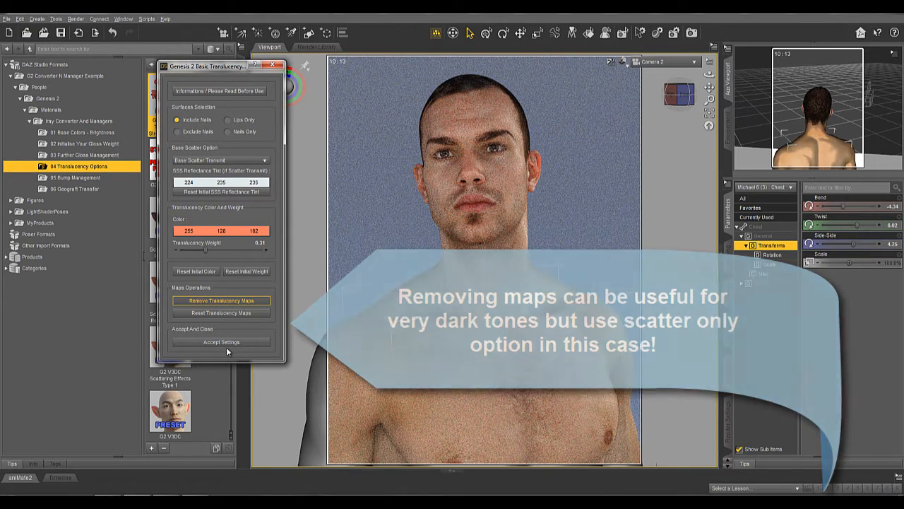
- Accept the translucency settings, close the manager and browse the Scattering Effects presets from Type 1 onward
{"action": "left_click", "coordinate": [226, 344]}
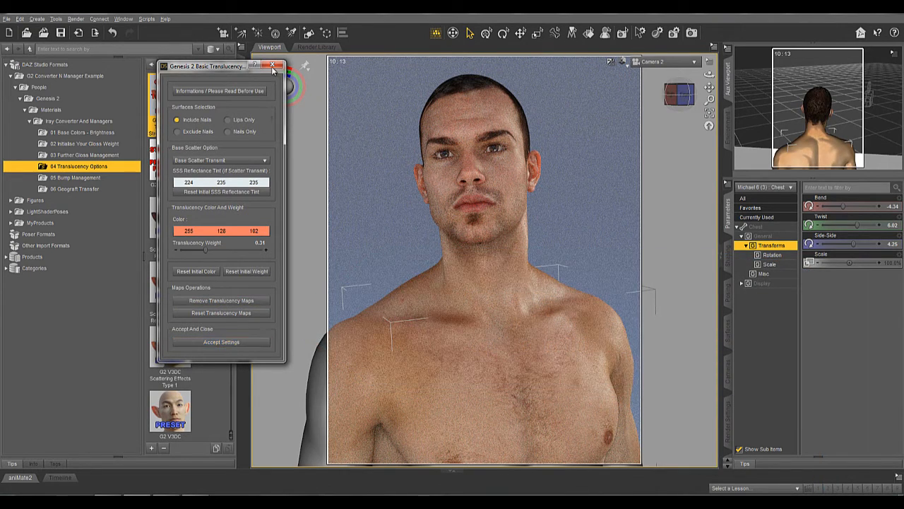
{"action": "left_click", "coordinate": [195, 341]}
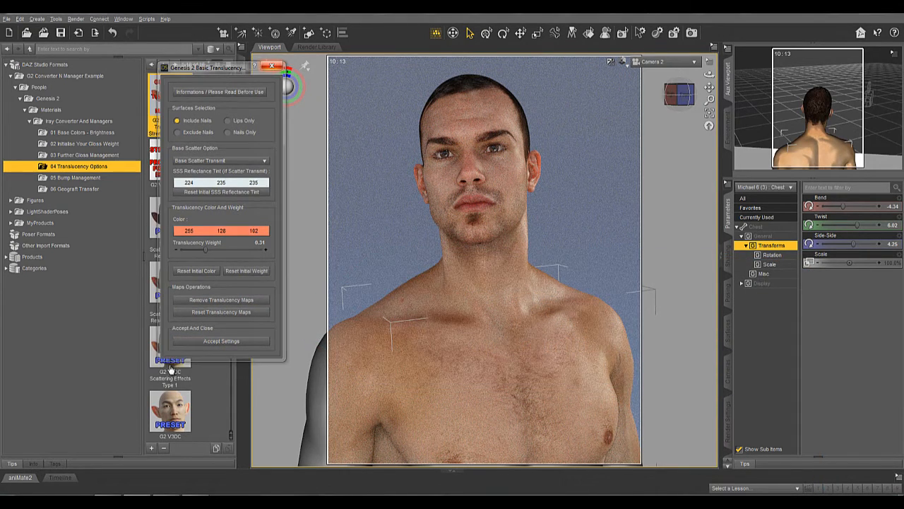
{"action": "left_click", "coordinate": [169, 368]}
{"action": "scroll", "coordinate": [169, 369], "scroll_direction": "down", "scroll_amount": 2}
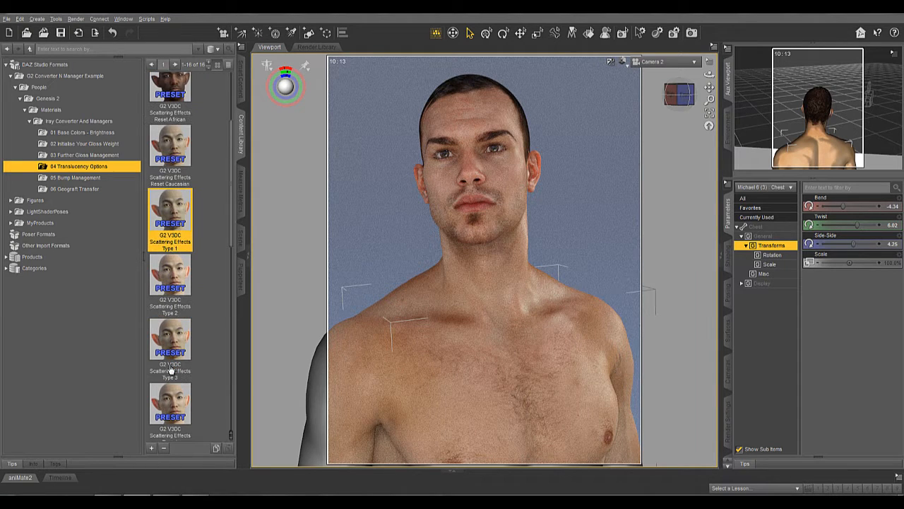
{"action": "scroll", "coordinate": [170, 369], "scroll_direction": "down", "scroll_amount": 3}
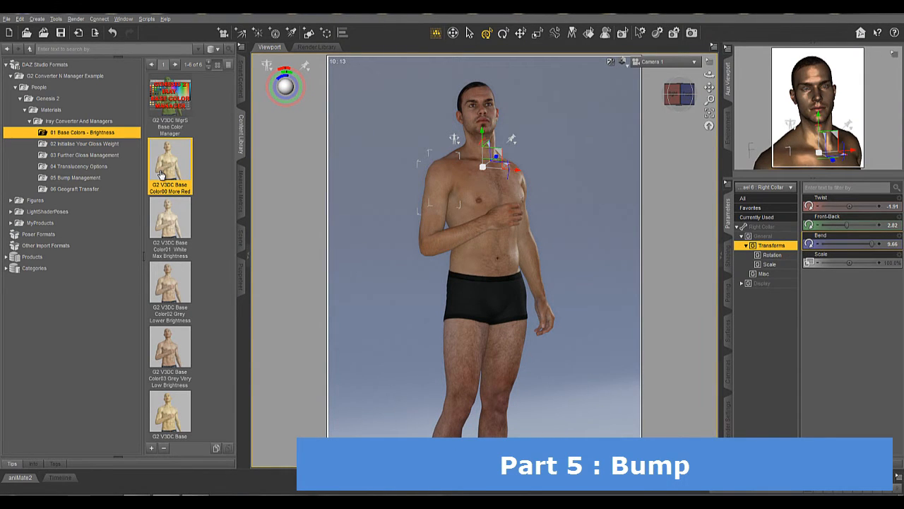
- Compare the Base Color00 More Red and Color03 Grey Very Low Brightness presets on the figure, ending with the preset listed after Color03
{"action": "double_click", "coordinate": [161, 175]}
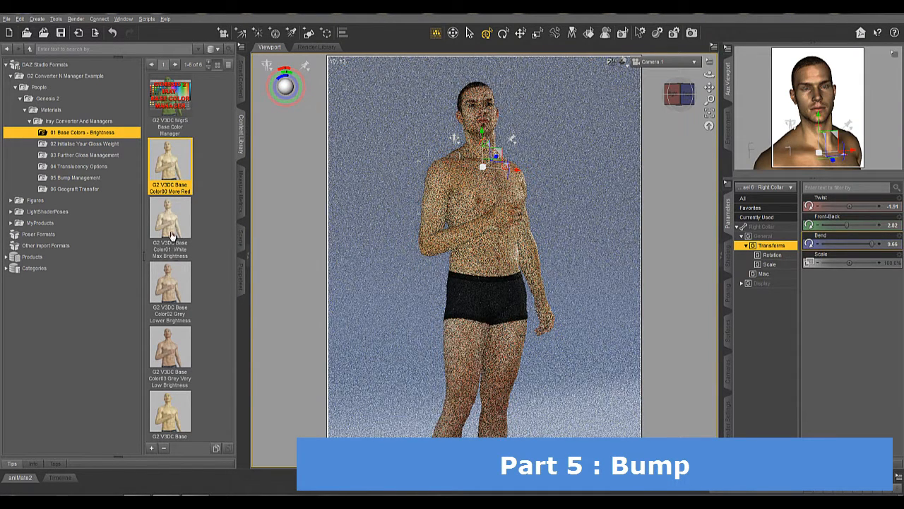
{"action": "double_click", "coordinate": [187, 346]}
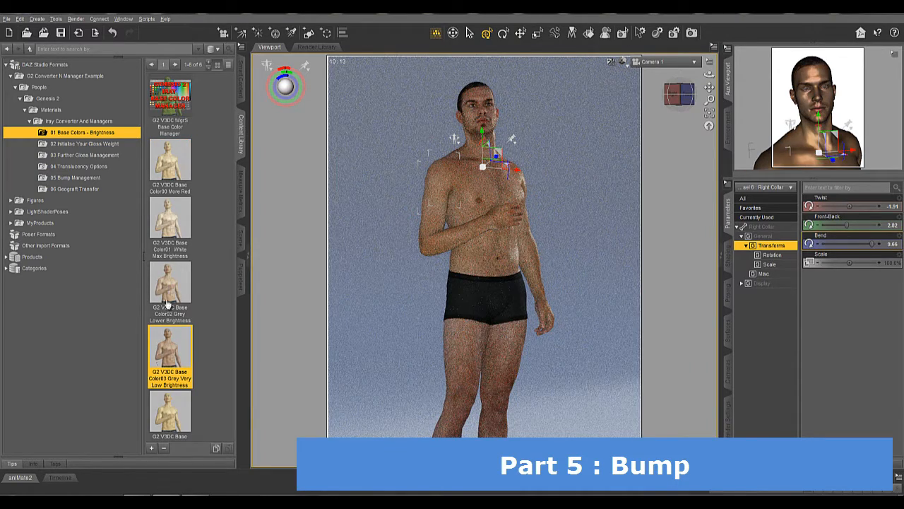
{"action": "double_click", "coordinate": [155, 429]}
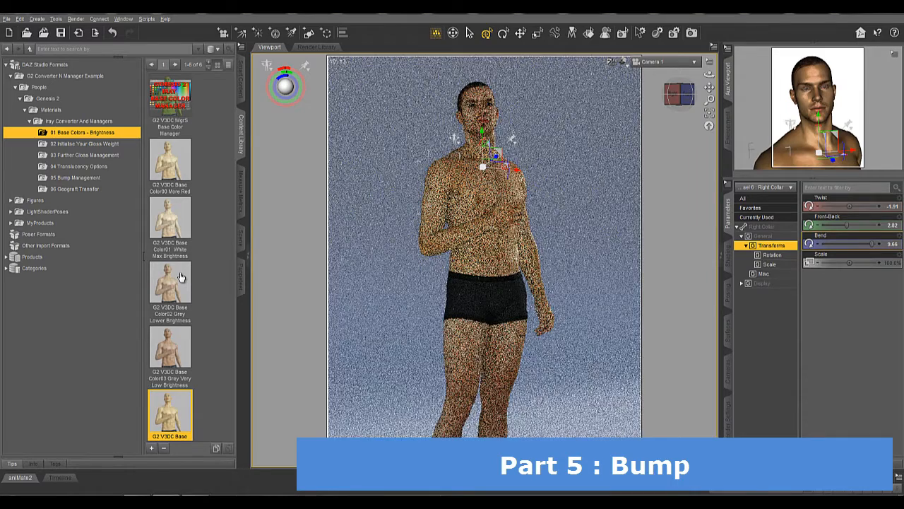
- Reset the figure's skin with the G2 Iray main converter, applying Preset 1 for Caucasian Skin (Clear Skins), and close the converter
{"action": "left_click", "coordinate": [82, 121]}
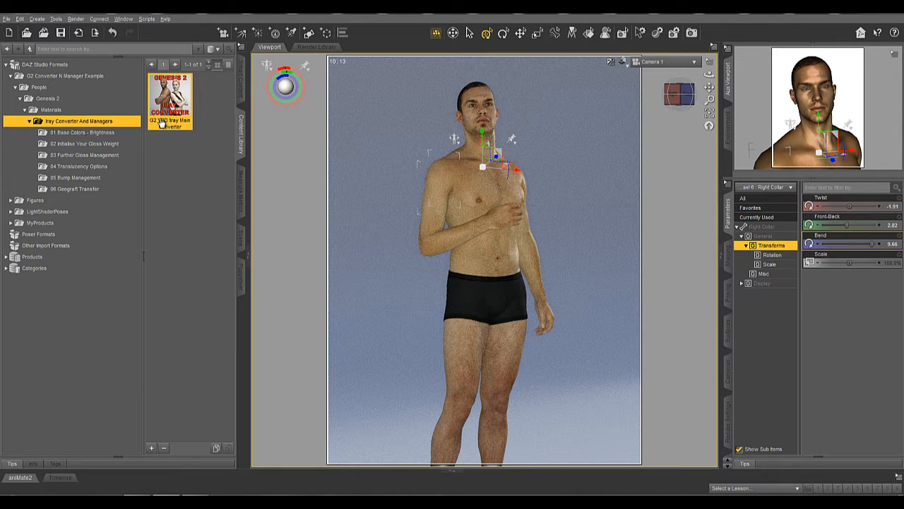
{"action": "double_click", "coordinate": [162, 122]}
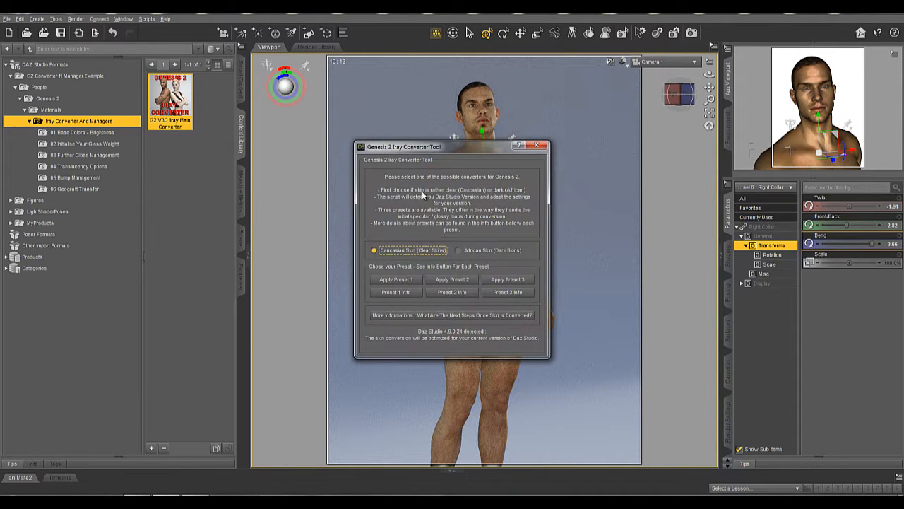
{"action": "left_click_drag", "start_coordinate": [451, 149], "coordinate": [276, 117]}
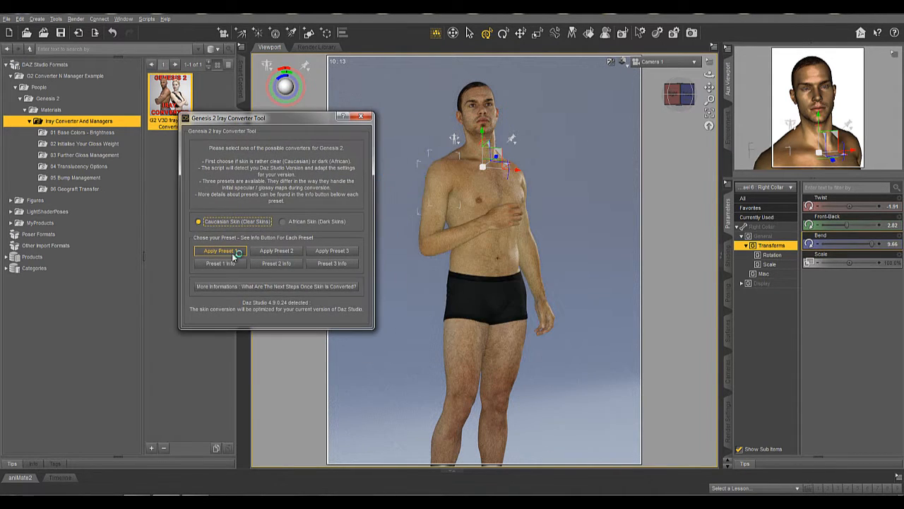
{"action": "left_click", "coordinate": [236, 252]}
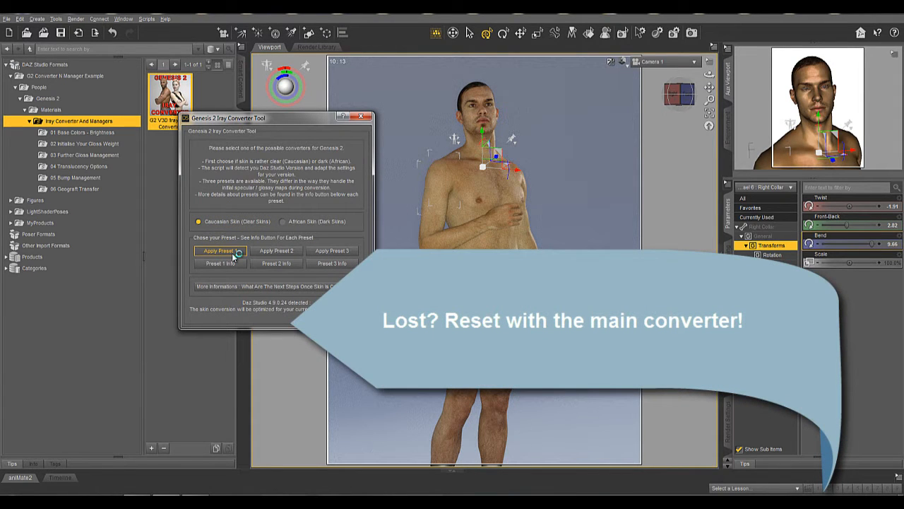
{"action": "left_click", "coordinate": [269, 249]}
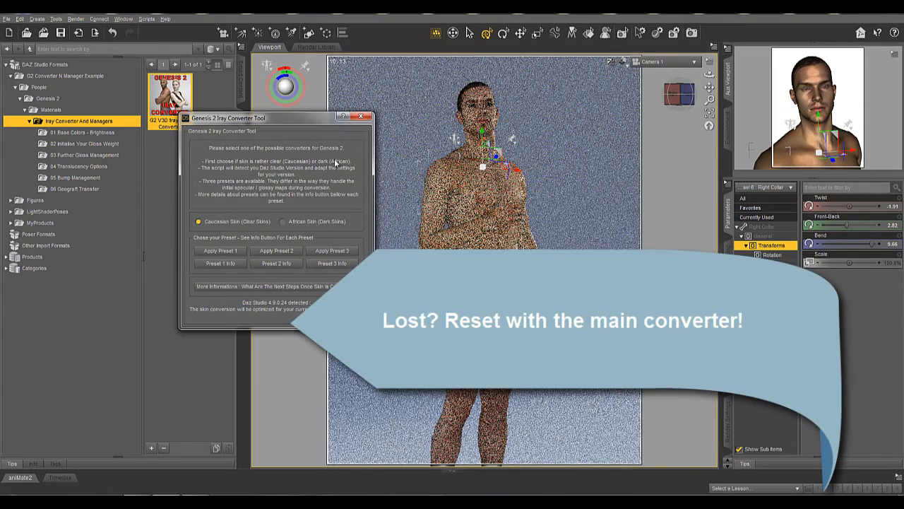
{"action": "left_click", "coordinate": [361, 117]}
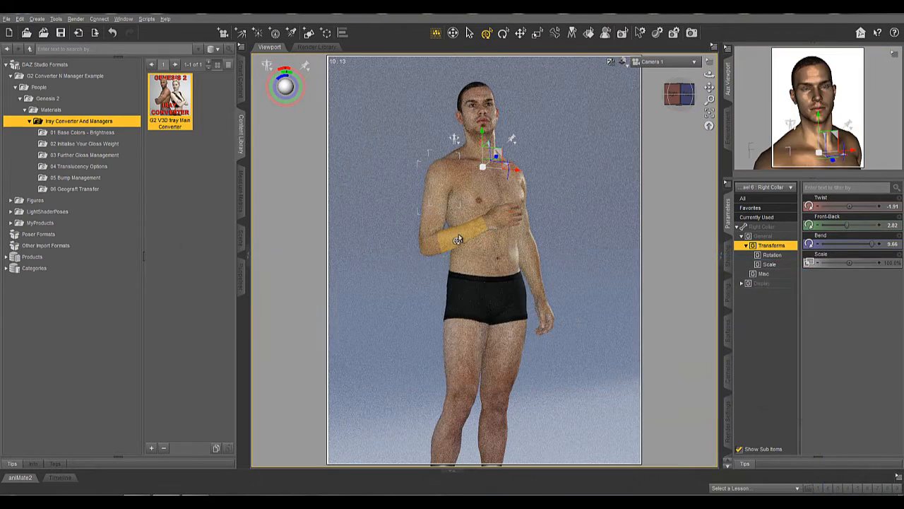
- Select the figure's right forearm, launch the Bump and Normal Manager and set the base bump strength to 2.16
{"action": "left_click", "coordinate": [457, 239]}
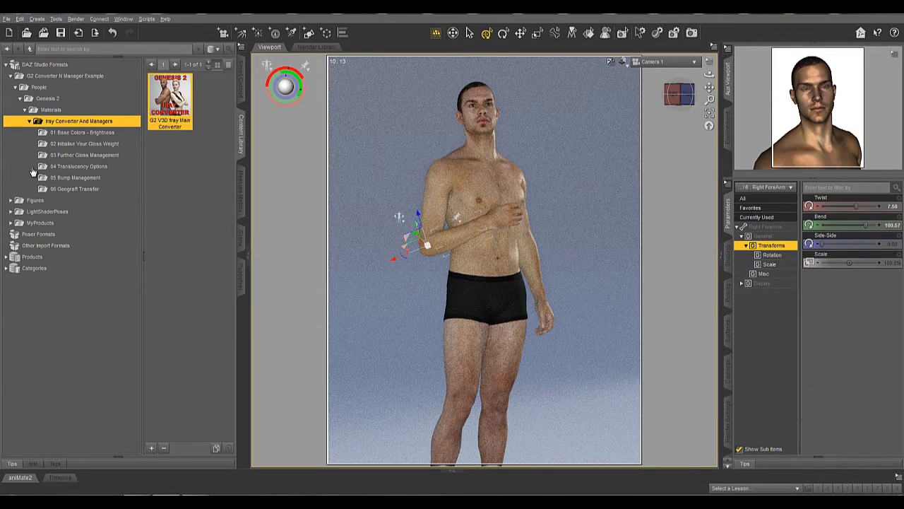
{"action": "left_click", "coordinate": [89, 179]}
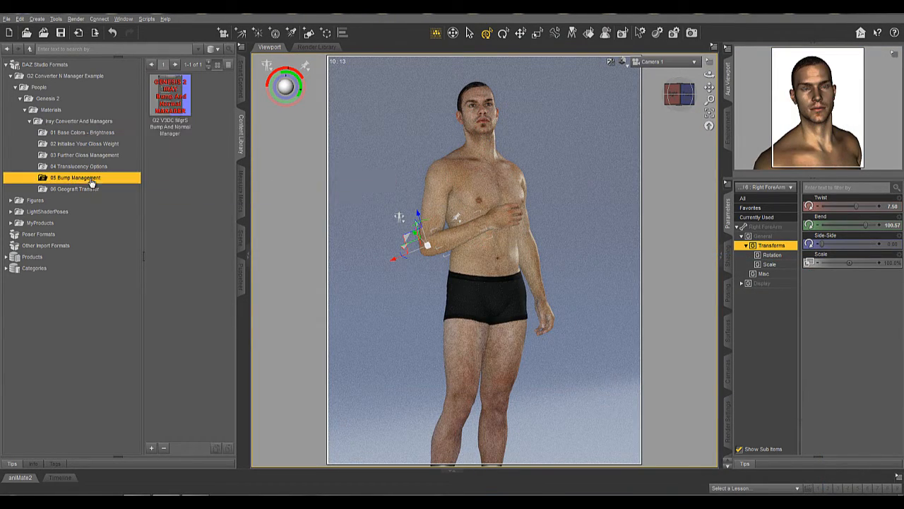
{"action": "double_click", "coordinate": [170, 117]}
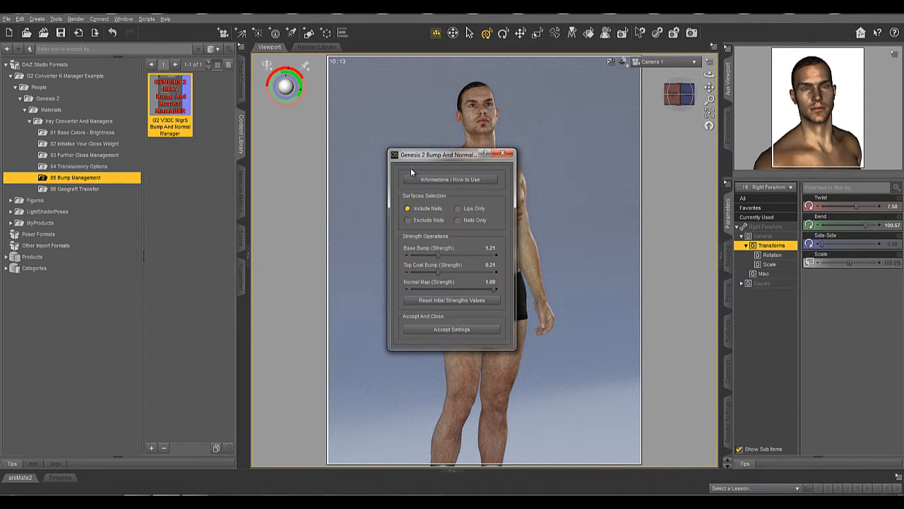
{"action": "left_click_drag", "start_coordinate": [427, 154], "coordinate": [156, 114]}
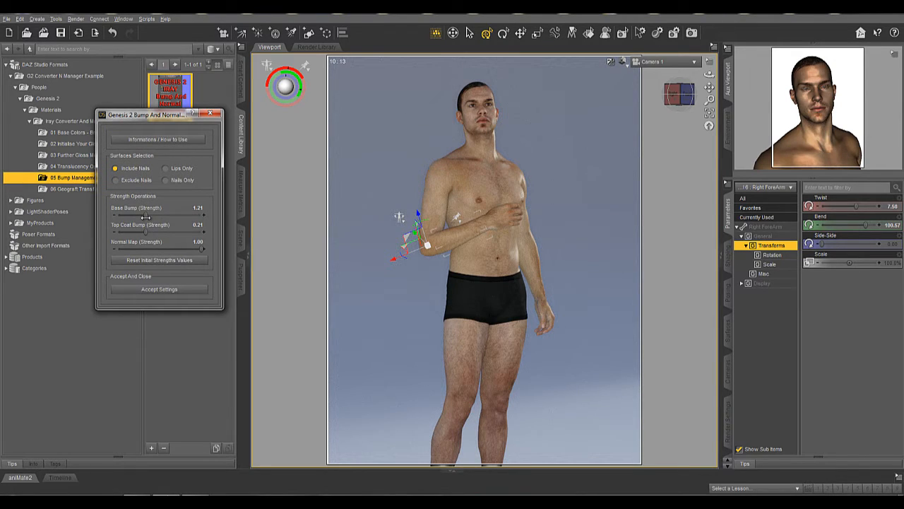
{"action": "left_click_drag", "start_coordinate": [145, 216], "coordinate": [169, 216]}
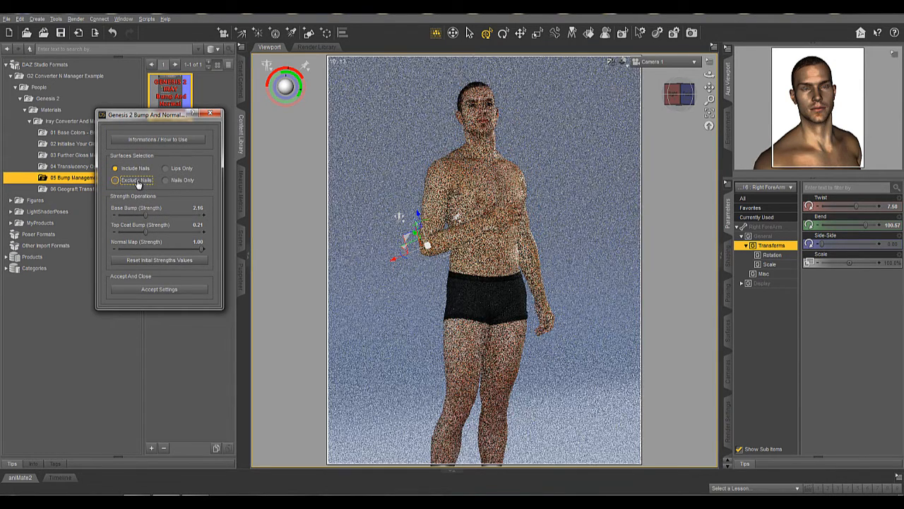
- Set the surfaces selection to Exclude Nails and try base bump strengths of 6.47, 16.10 and 3.29
{"action": "left_click", "coordinate": [138, 182]}
{"action": "left_click_drag", "start_coordinate": [146, 214], "coordinate": [210, 213]}
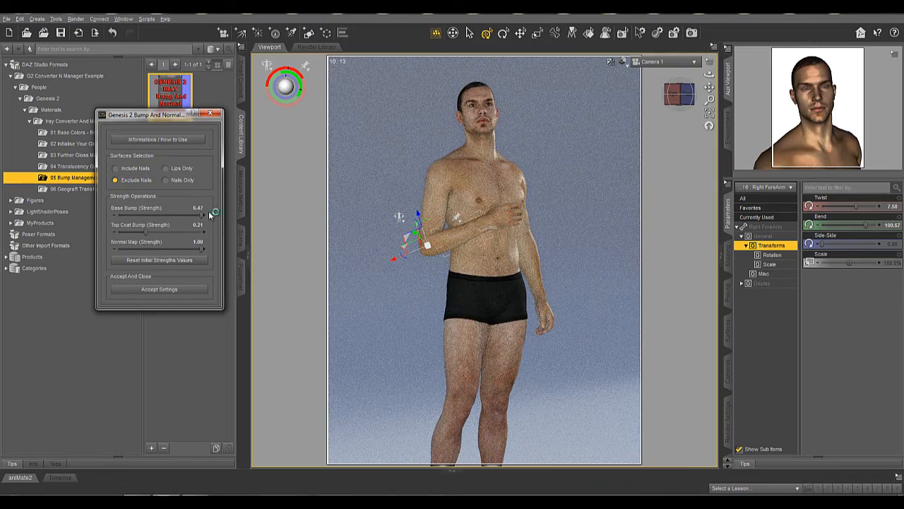
{"action": "left_click_drag", "start_coordinate": [147, 215], "coordinate": [187, 211]}
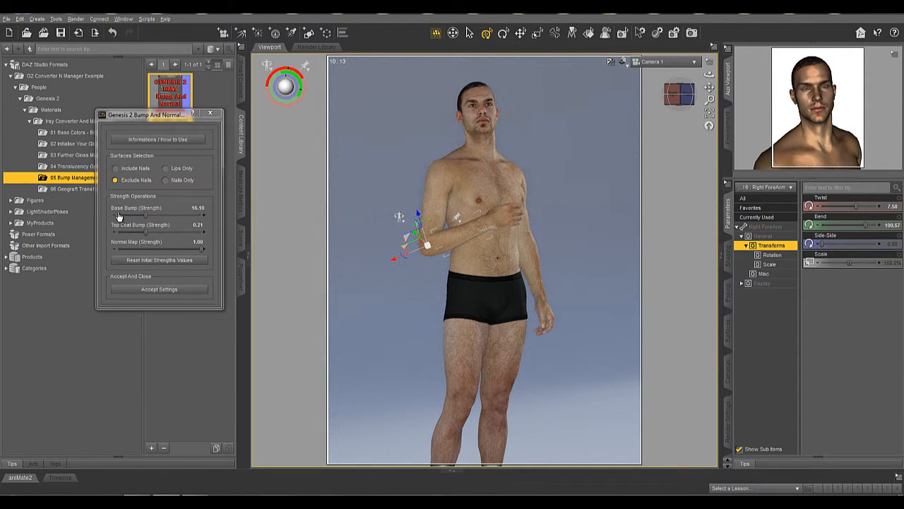
{"action": "left_click_drag", "start_coordinate": [138, 216], "coordinate": [123, 216]}
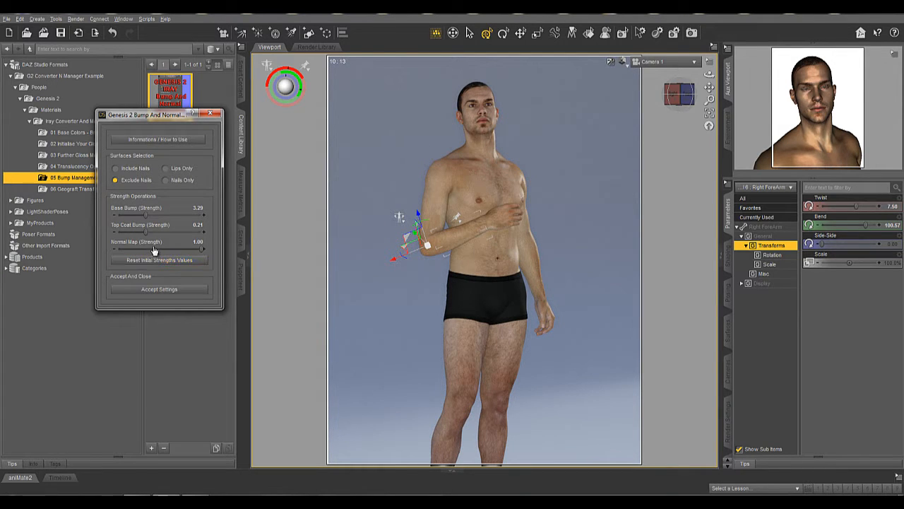
- Try a lower normal map strength, return it to 1.00, set the base bump to 7.30 and close the manager
{"action": "left_click_drag", "start_coordinate": [202, 250], "coordinate": [119, 251]}
{"action": "left_click_drag", "start_coordinate": [118, 248], "coordinate": [221, 249]}
{"action": "left_click_drag", "start_coordinate": [146, 212], "coordinate": [179, 211]}
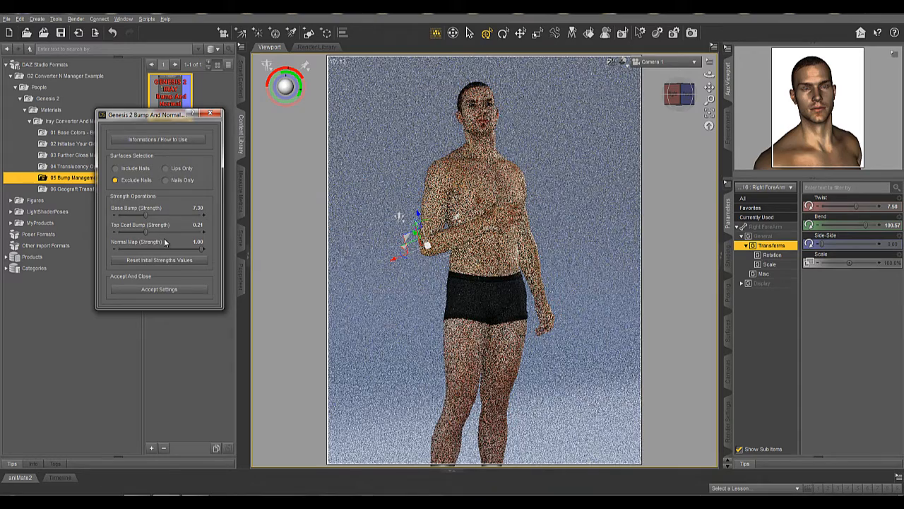
{"action": "left_click", "coordinate": [216, 115]}
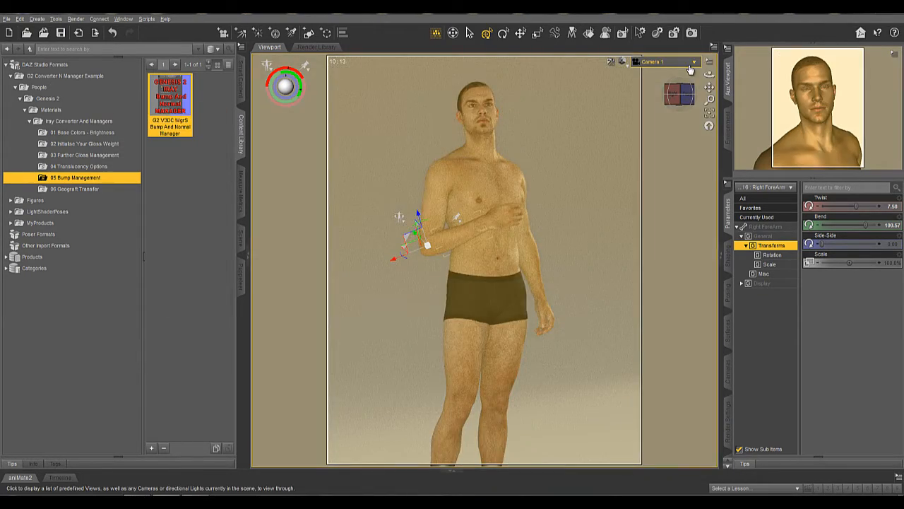
- View the figure through Camera 2 and Camera 3, ending on Camera 1
{"action": "left_click", "coordinate": [657, 61]}
{"action": "left_click", "coordinate": [677, 156]}
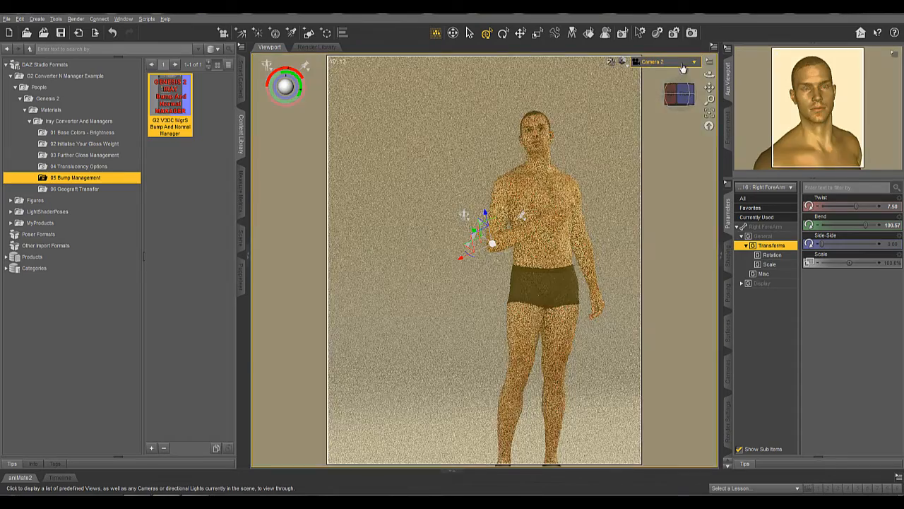
{"action": "left_click", "coordinate": [681, 62]}
{"action": "left_click", "coordinate": [668, 166]}
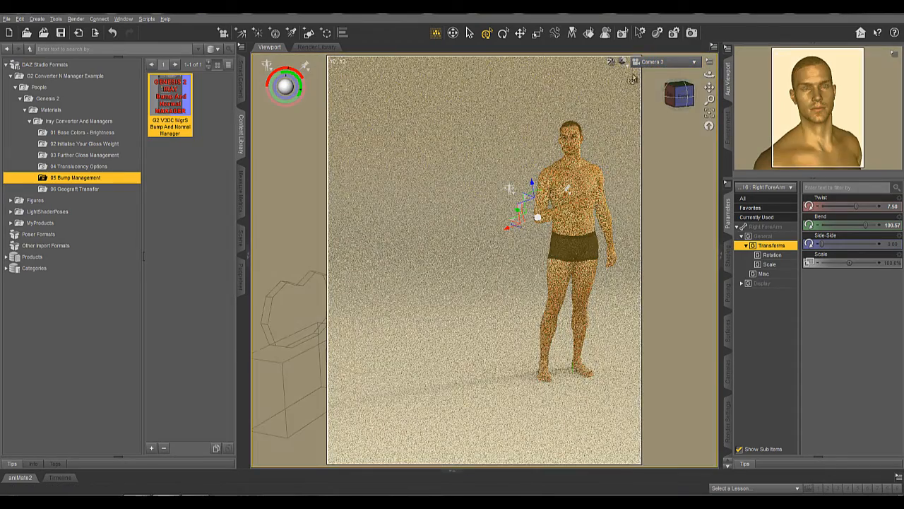
{"action": "left_click", "coordinate": [681, 63]}
{"action": "left_click", "coordinate": [671, 144]}
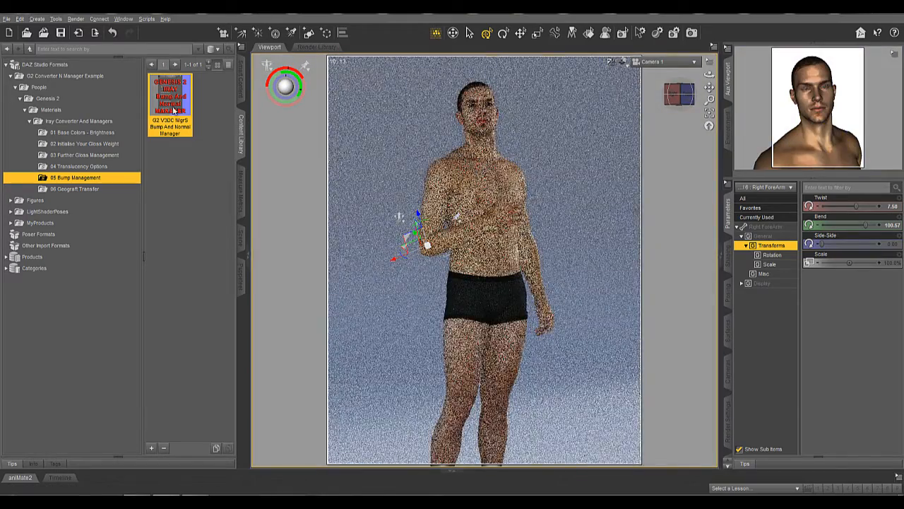
- Select the head and examine the skin bump through Camera 2 in an angled close-up of the face, neck and shoulder
{"action": "mouse_move", "coordinate": [174, 111]}
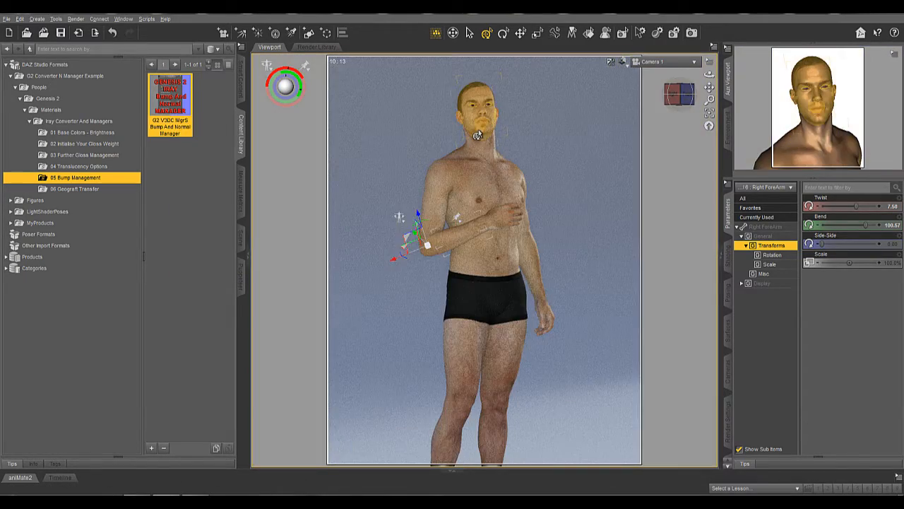
{"action": "left_click", "coordinate": [479, 129]}
{"action": "left_click", "coordinate": [667, 62]}
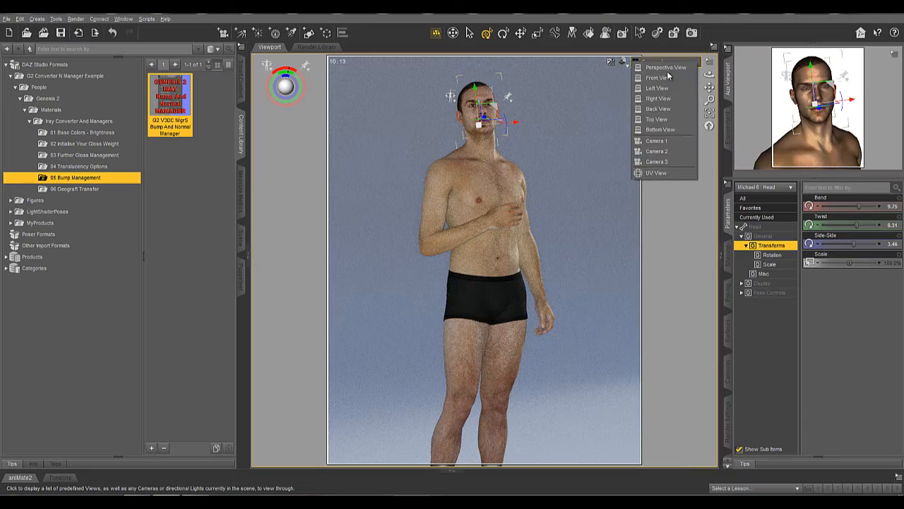
{"action": "left_click", "coordinate": [657, 150]}
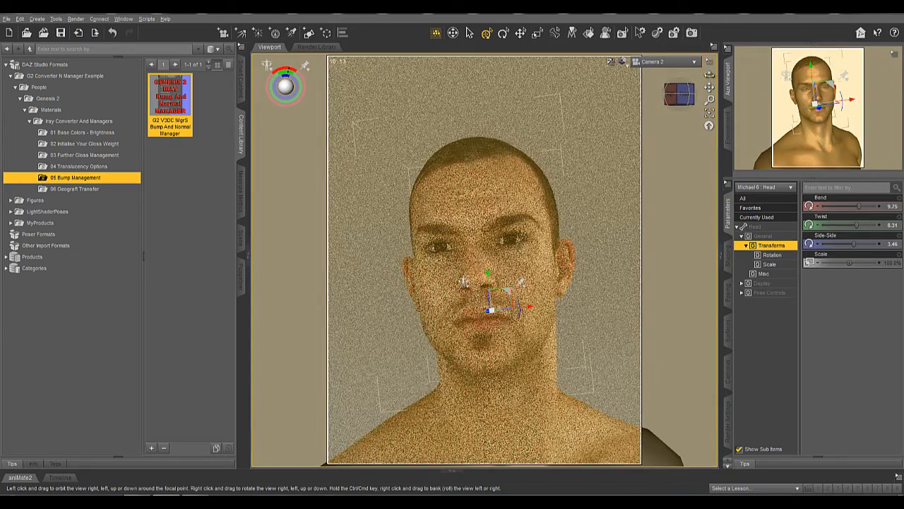
{"action": "left_click_drag", "start_coordinate": [710, 74], "coordinate": [745, 76]}
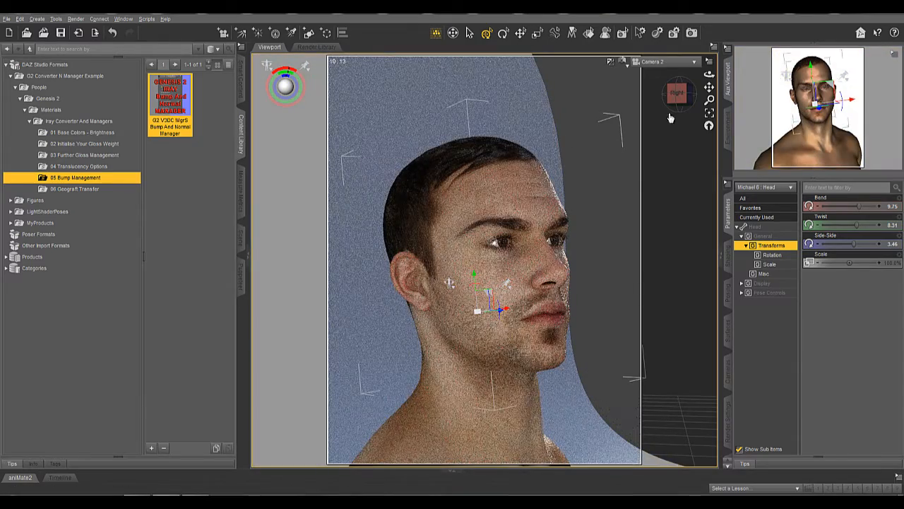
{"action": "mouse_move", "coordinate": [709, 86]}
{"action": "left_mouse_down"}
{"action": "mouse_move", "coordinate": [709, 102]}
{"action": "mouse_move", "coordinate": [691, 82]}
{"action": "left_mouse_up"}
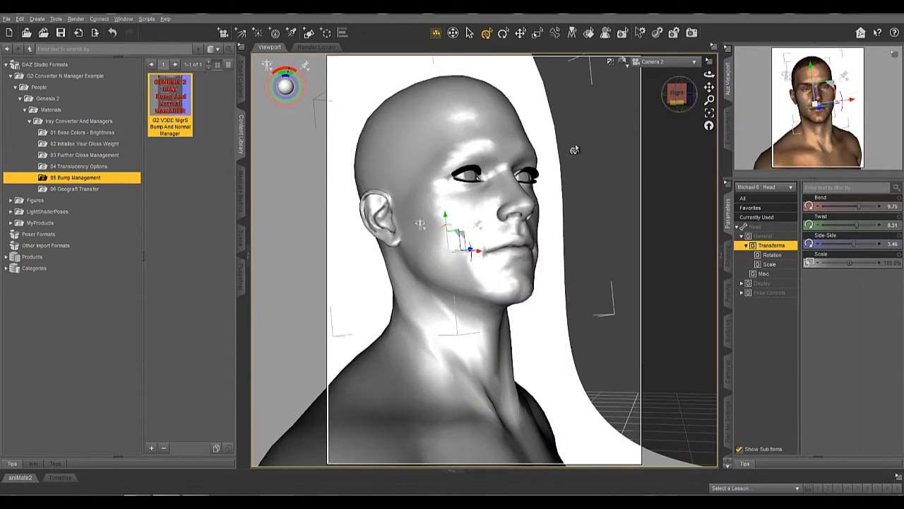
{"action": "scroll", "coordinate": [568, 151], "scroll_direction": "up", "scroll_amount": 2}
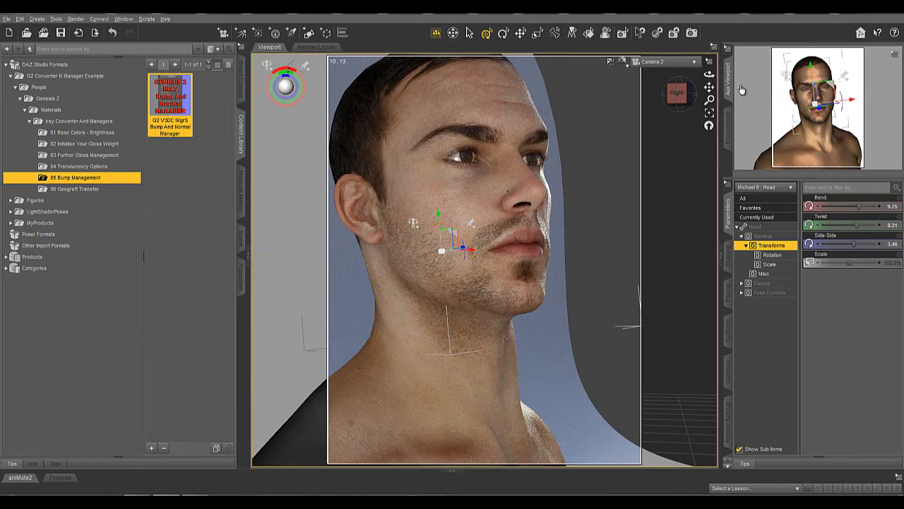
{"action": "left_click", "coordinate": [709, 74]}
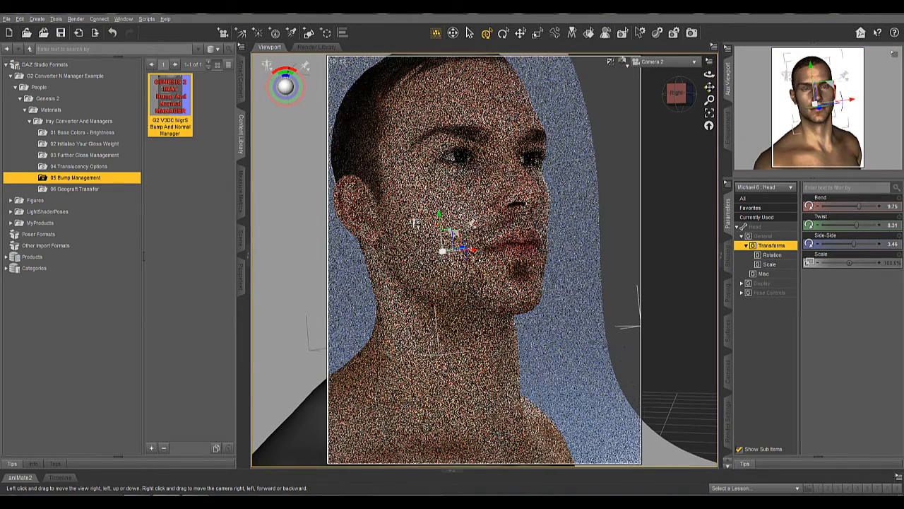
{"action": "left_click_drag", "start_coordinate": [710, 87], "coordinate": [710, 82]}
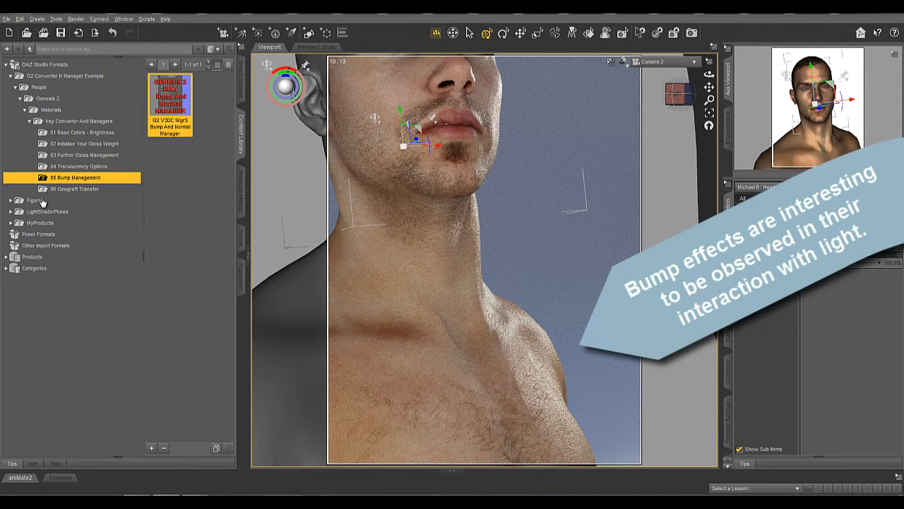
- Reopen the Bump and Normal Manager, lower the base bump strength to 3.11, readjust it slightly upward and close the manager
{"action": "double_click", "coordinate": [163, 111]}
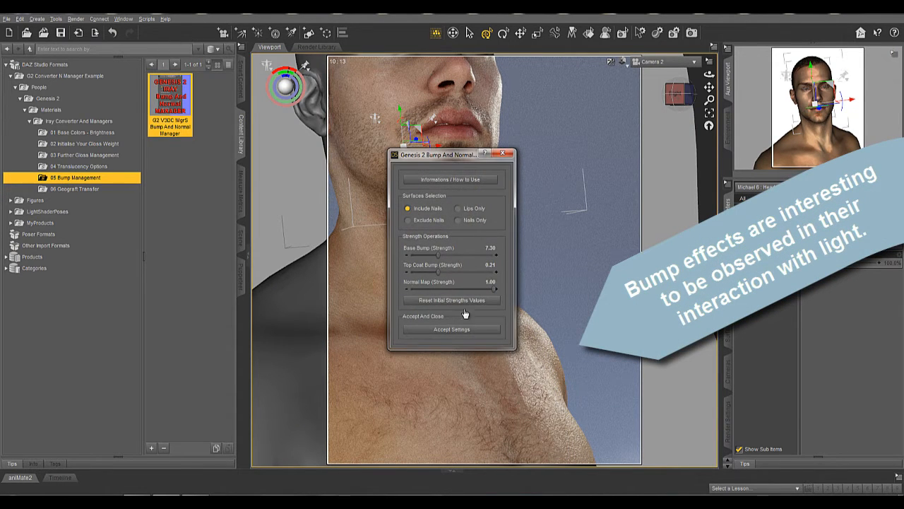
{"action": "left_click_drag", "start_coordinate": [440, 253], "coordinate": [431, 253]}
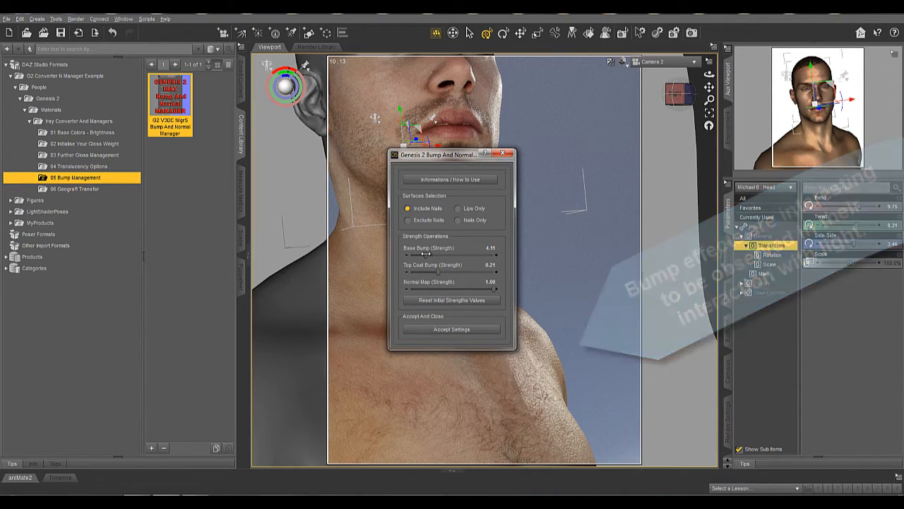
{"action": "left_click_drag", "start_coordinate": [426, 253], "coordinate": [421, 253]}
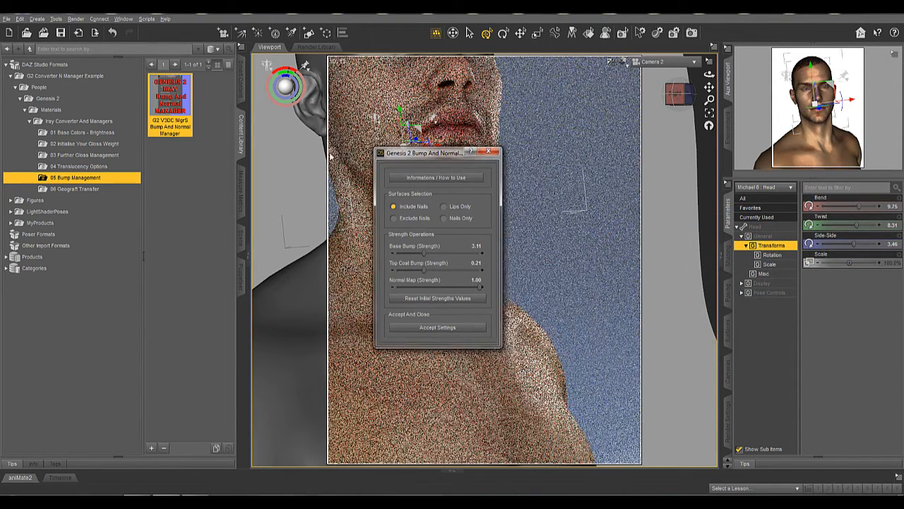
{"action": "left_click_drag", "start_coordinate": [431, 154], "coordinate": [232, 137]}
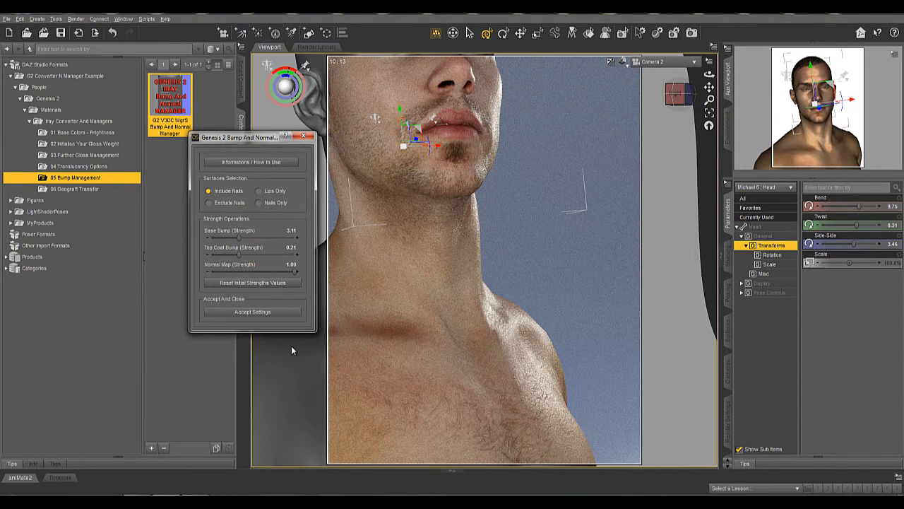
{"action": "left_click_drag", "start_coordinate": [239, 239], "coordinate": [244, 240]}
{"action": "left_click", "coordinate": [304, 136]}
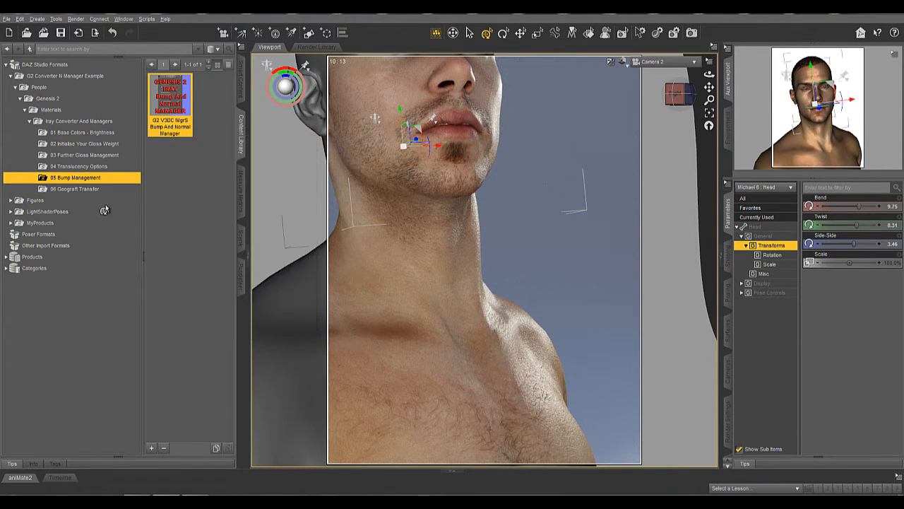
- Open the 06 Geograft Transfer presets, switch the view to Camera 1 and select the figure in the scene
{"action": "left_click", "coordinate": [98, 189]}
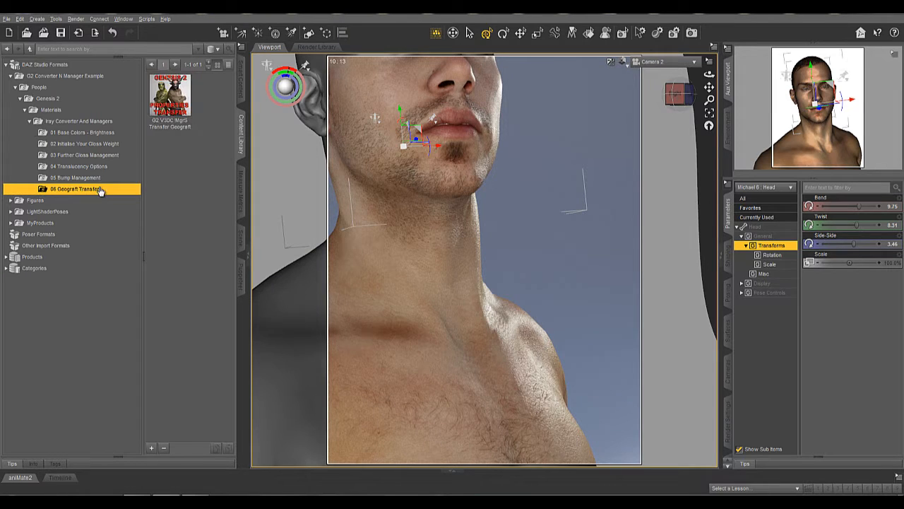
{"action": "left_click", "coordinate": [655, 62]}
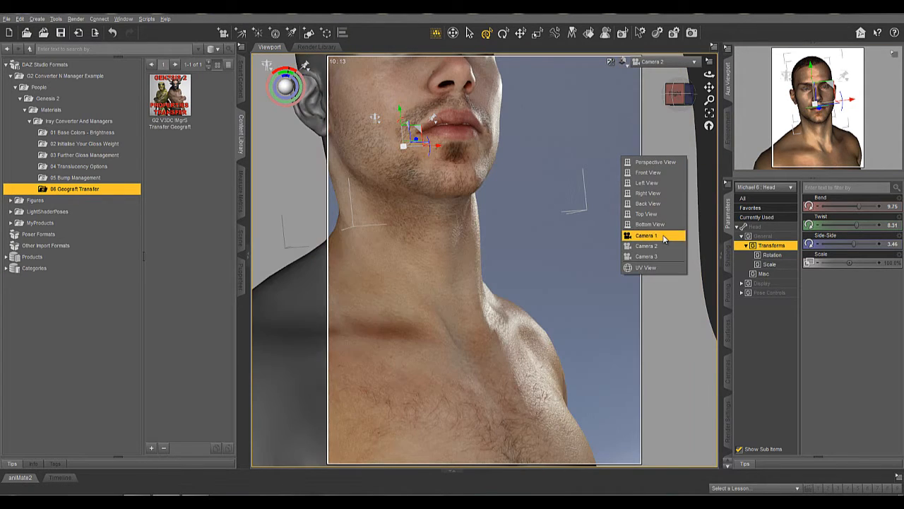
{"action": "left_click", "coordinate": [666, 236]}
{"action": "left_click", "coordinate": [485, 269]}
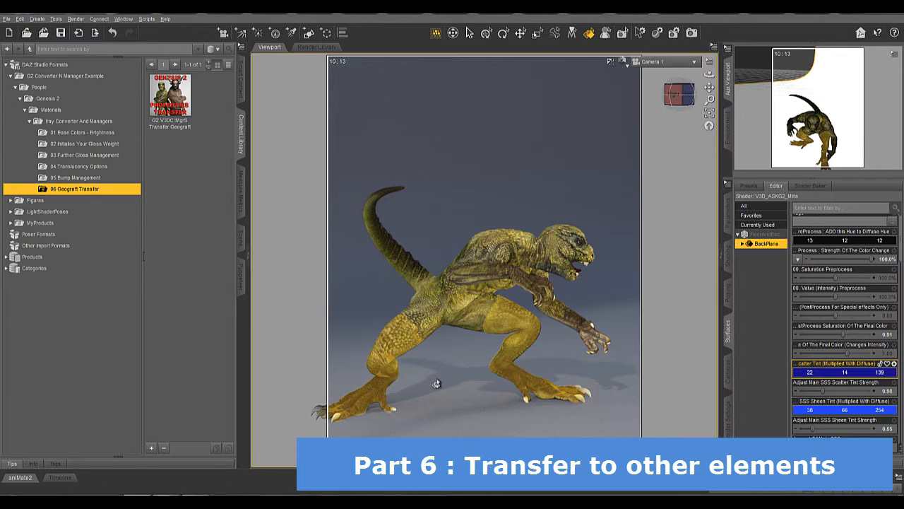
- Select the figure's legs geograft and view its node in the scene hierarchy
{"action": "left_click", "coordinate": [402, 349]}
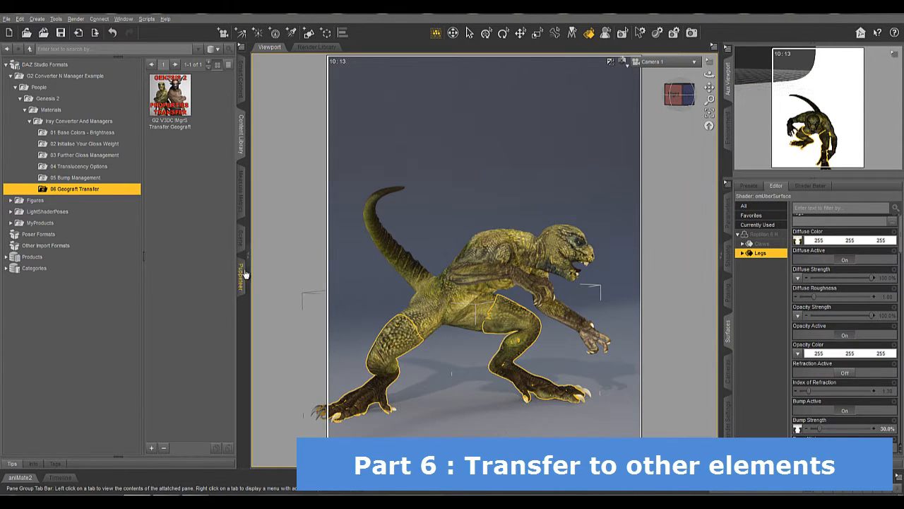
{"action": "left_click", "coordinate": [241, 237]}
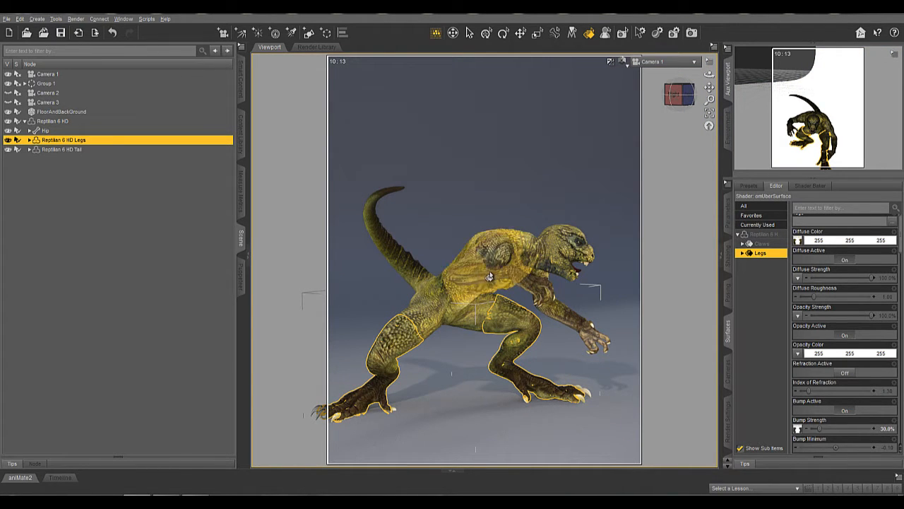
- Select the main reptilian figure and convert its skin to Iray with Preset 1 for Caucasian Skin (Clear Skins), then close the converter
{"action": "left_click", "coordinate": [490, 274]}
{"action": "left_click", "coordinate": [241, 133]}
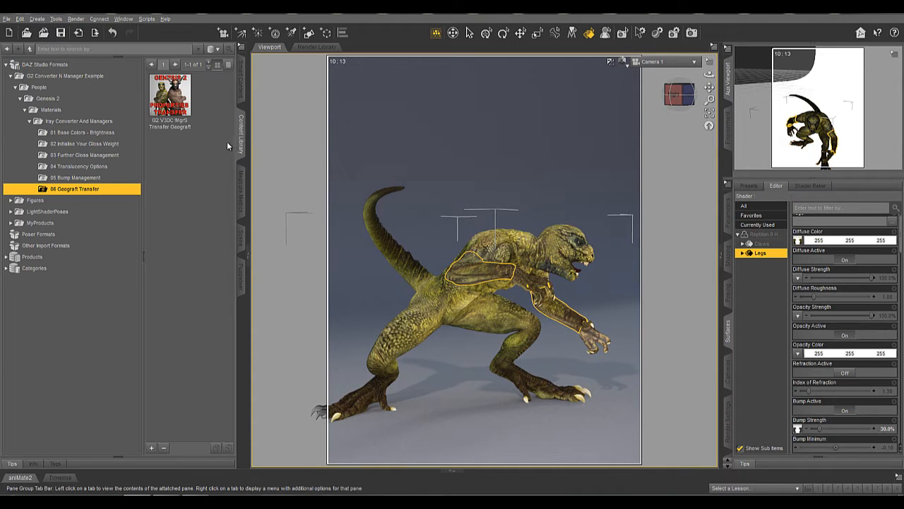
{"action": "left_click", "coordinate": [178, 94]}
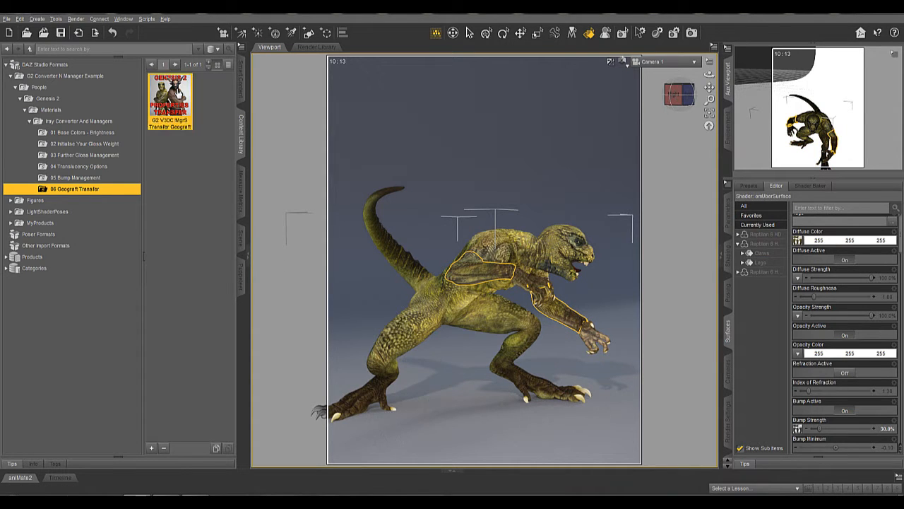
{"action": "left_click", "coordinate": [81, 121]}
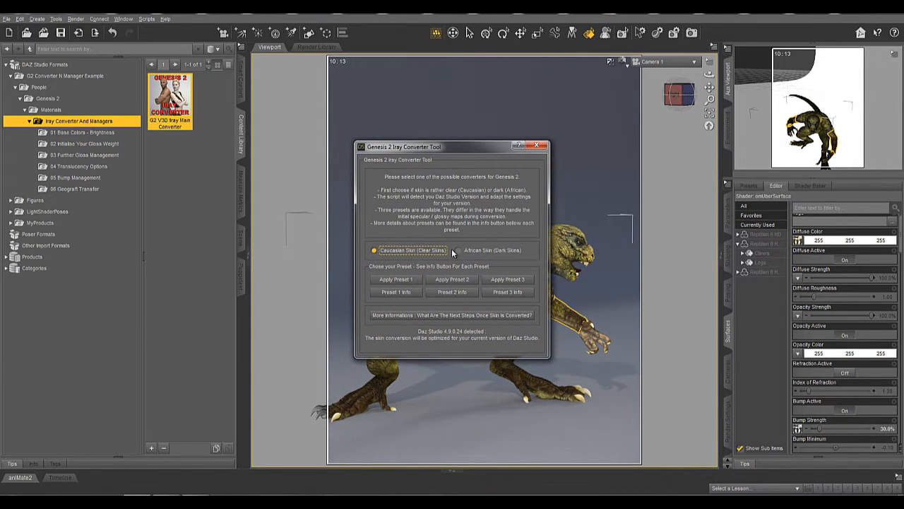
{"action": "left_click_drag", "start_coordinate": [464, 152], "coordinate": [240, 107]}
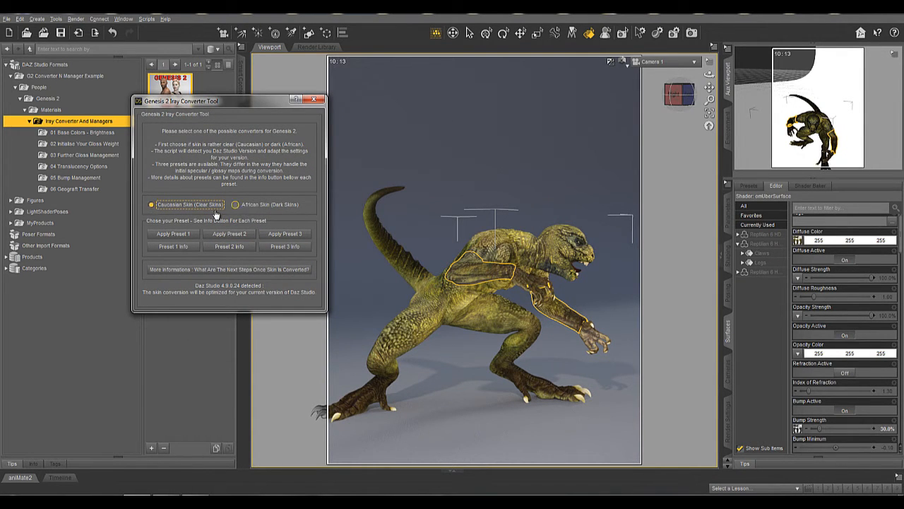
{"action": "left_click", "coordinate": [174, 234]}
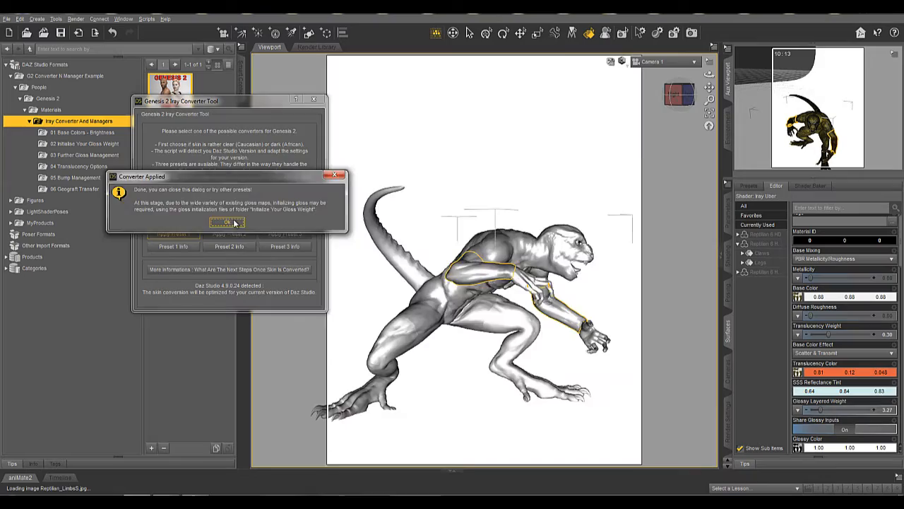
{"action": "left_click", "coordinate": [227, 222]}
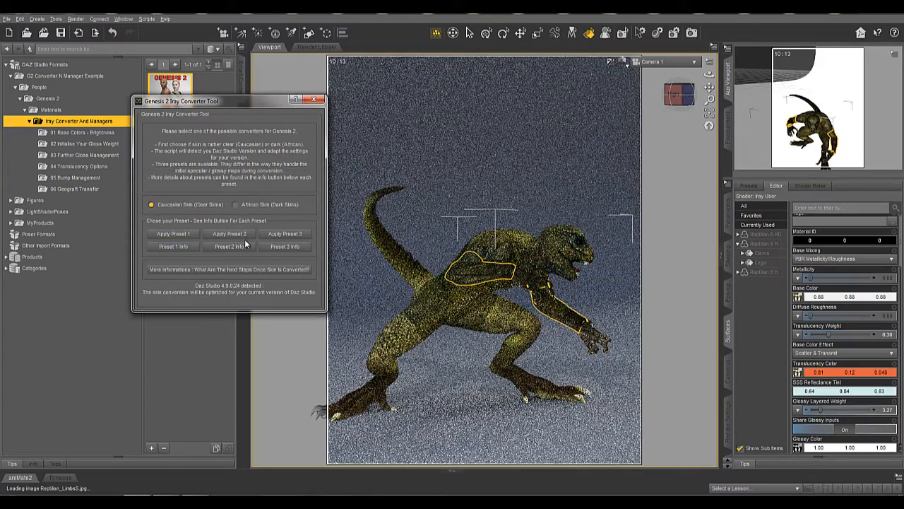
{"action": "left_click", "coordinate": [314, 101]}
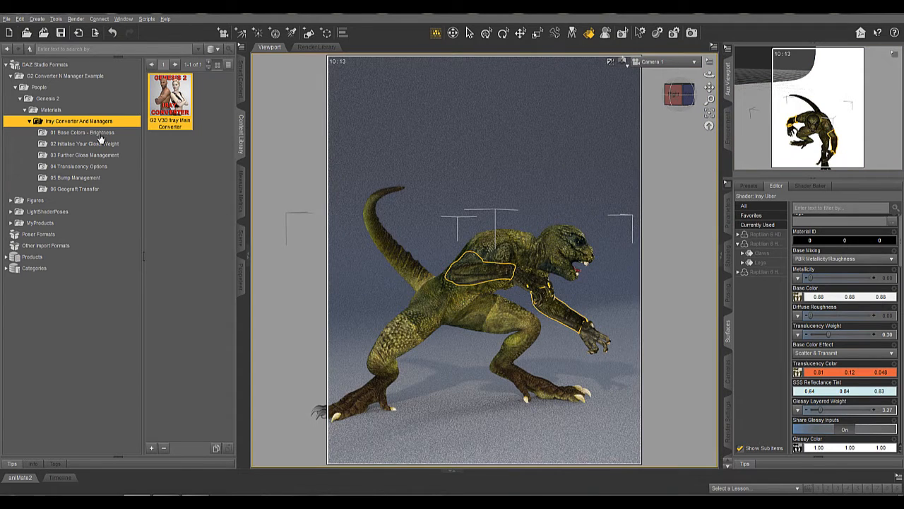
- Open the Base Color Manager from the 01 Base Colors - Brightness presets to view its options and close it
{"action": "left_click", "coordinate": [92, 132]}
{"action": "double_click", "coordinate": [170, 99]}
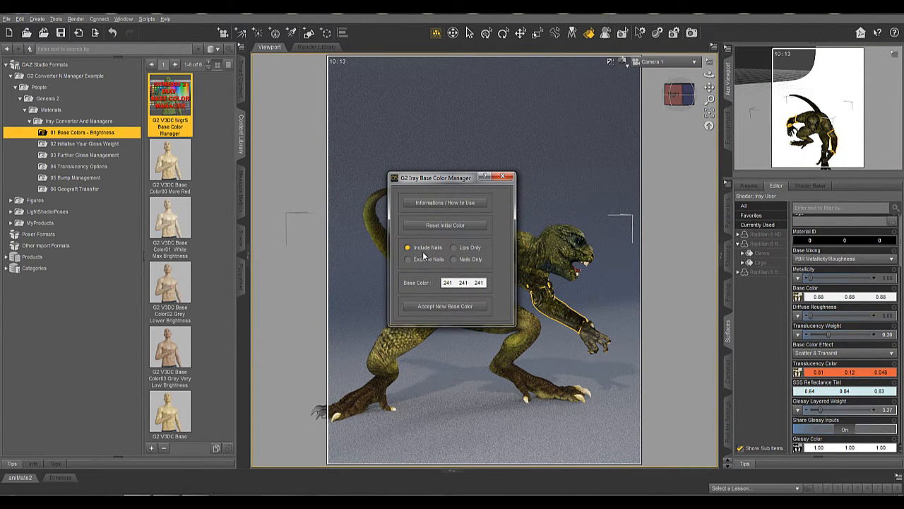
{"action": "left_click", "coordinate": [503, 177]}
- Open the Gloss Weight Manager and raise the skin's Glossy Layered Weight to 33.91 and Top Coat Weight to 1.40
{"action": "left_click", "coordinate": [84, 144]}
{"action": "left_click", "coordinate": [174, 121]}
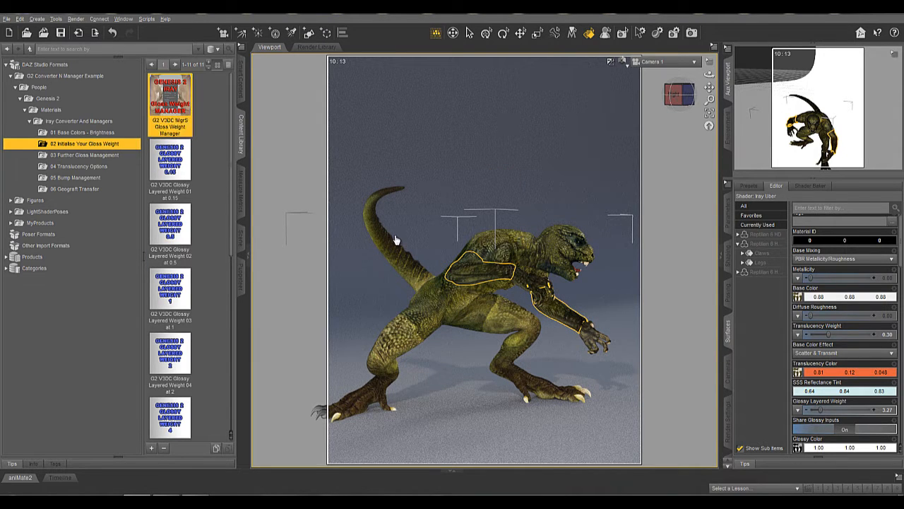
{"action": "left_click_drag", "start_coordinate": [438, 144], "coordinate": [223, 112]}
{"action": "left_click_drag", "start_coordinate": [266, 211], "coordinate": [226, 214]}
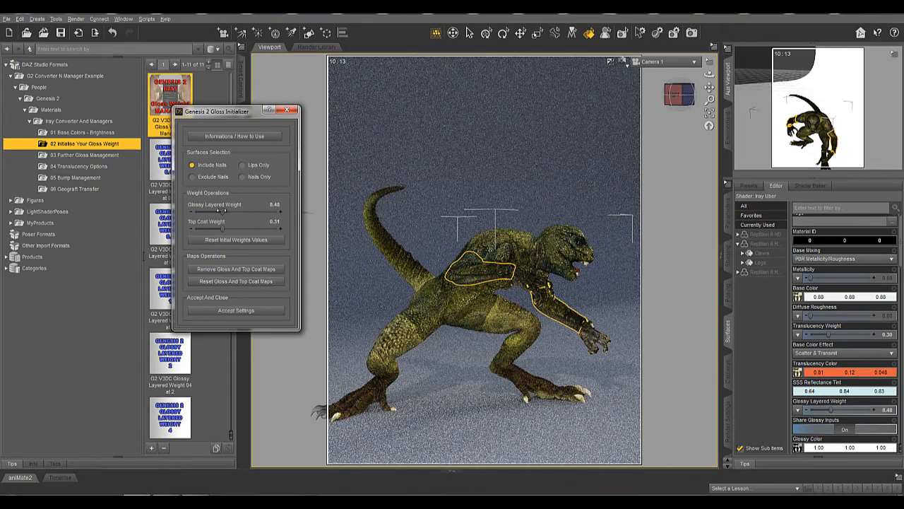
{"action": "left_click_drag", "start_coordinate": [240, 208], "coordinate": [246, 208]}
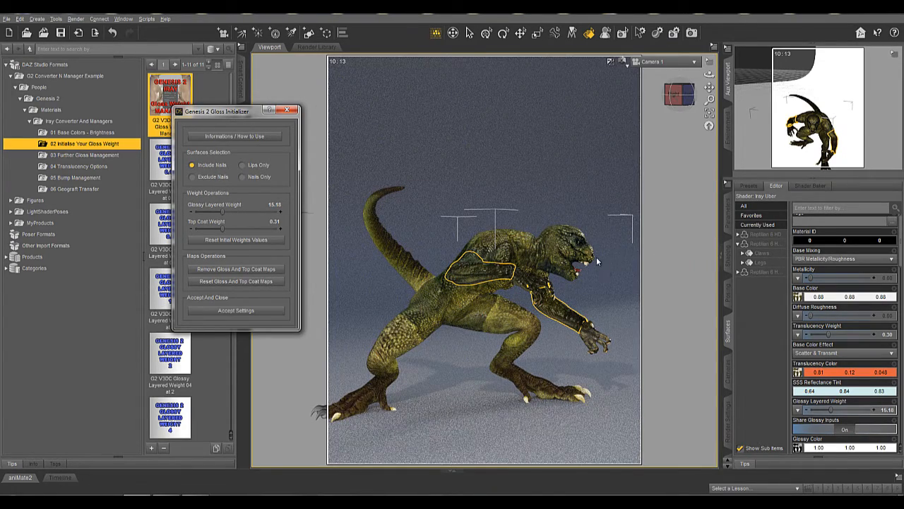
{"action": "left_click_drag", "start_coordinate": [224, 211], "coordinate": [259, 210]}
{"action": "left_click_drag", "start_coordinate": [223, 229], "coordinate": [266, 226]}
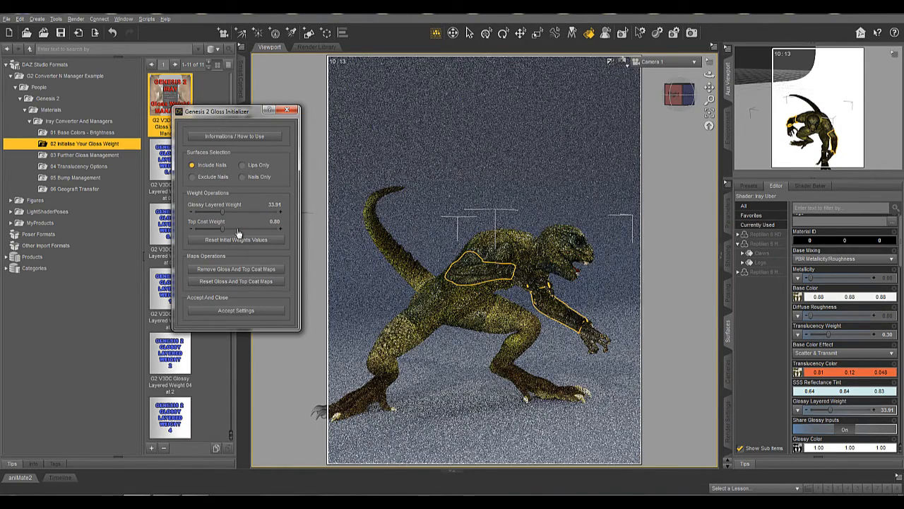
{"action": "left_click_drag", "start_coordinate": [223, 227], "coordinate": [243, 226]}
- Open the All Gloss Base Manager from 03 Further Gloss Management, set glossy roughness to 0.41 and reflectivity to 0.79, and close it
{"action": "left_click", "coordinate": [92, 156]}
{"action": "left_click", "coordinate": [91, 168]}
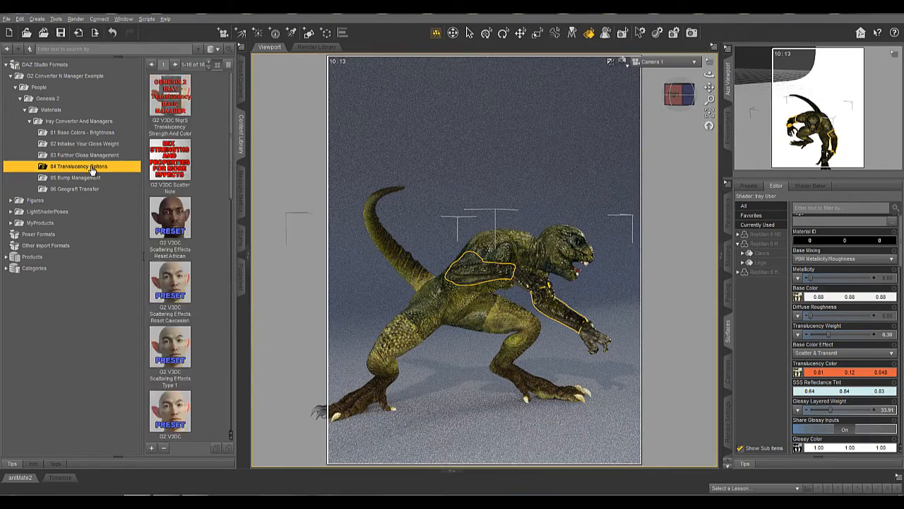
{"action": "left_click", "coordinate": [99, 133]}
{"action": "left_click", "coordinate": [96, 155]}
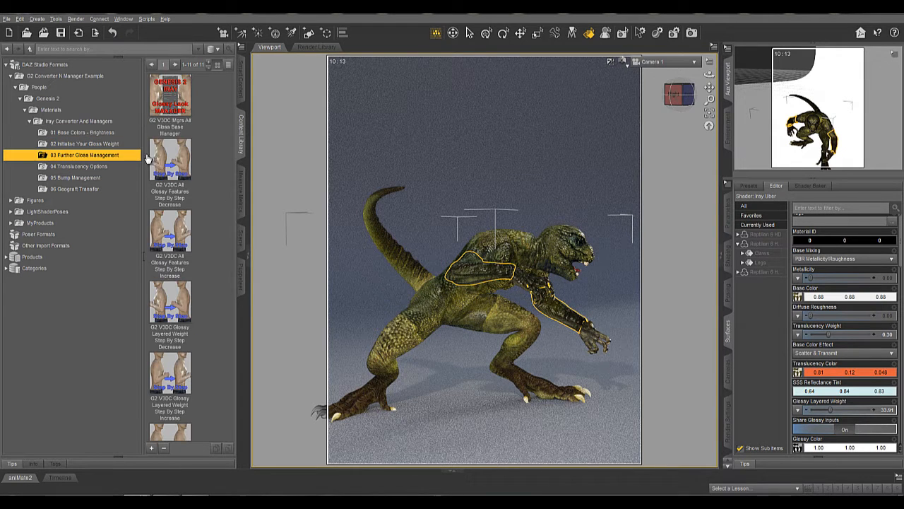
{"action": "left_click", "coordinate": [171, 108]}
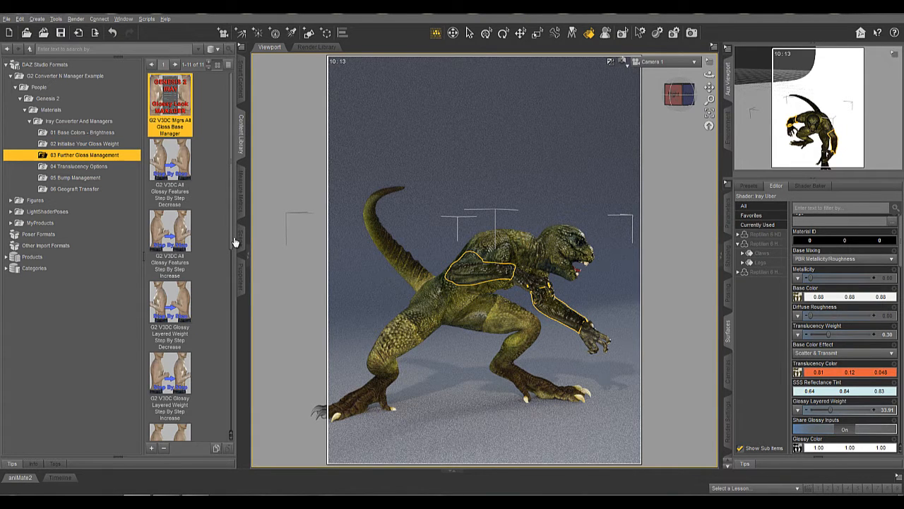
{"action": "left_click_drag", "start_coordinate": [423, 95], "coordinate": [146, 94]}
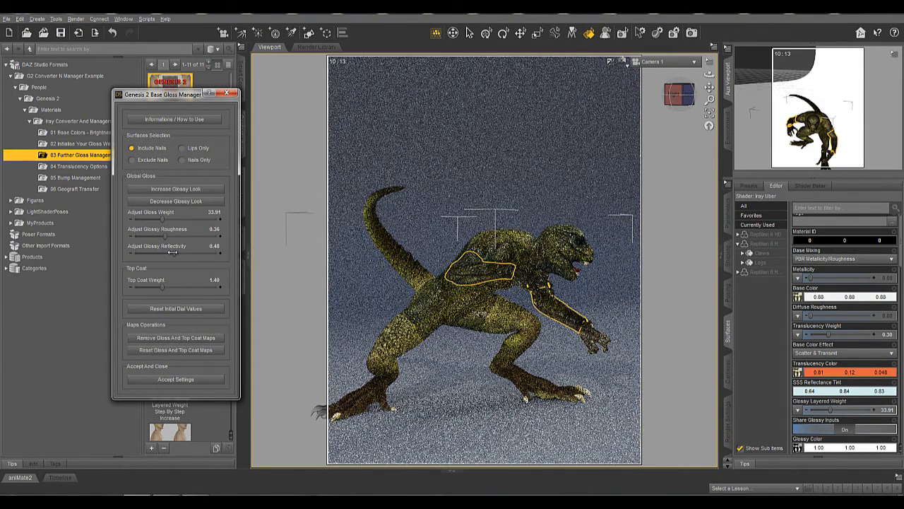
{"action": "left_click_drag", "start_coordinate": [172, 252], "coordinate": [196, 252]}
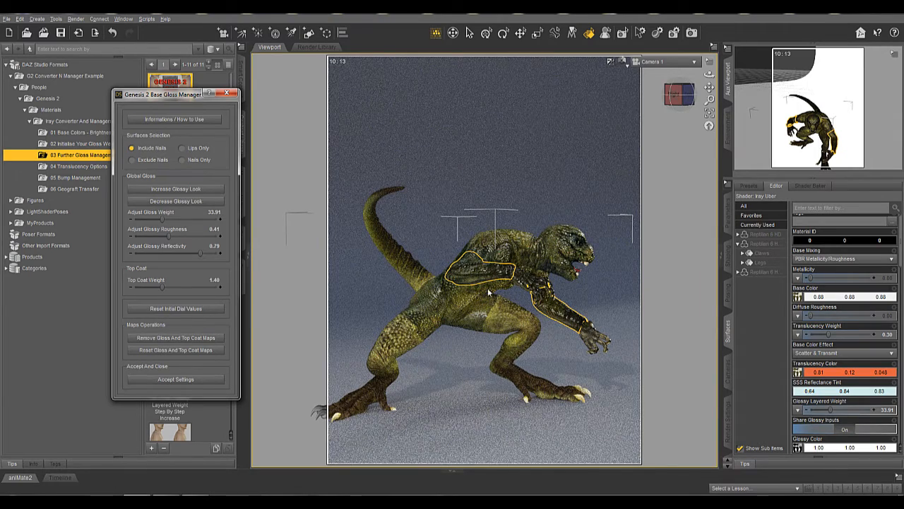
{"action": "left_click", "coordinate": [226, 93]}
- Select the legs geograft and open the Transfer Geograft tool from the 06 Geograft Transfer presets, moving its dialog clear of the figure
{"action": "left_click", "coordinate": [387, 397]}
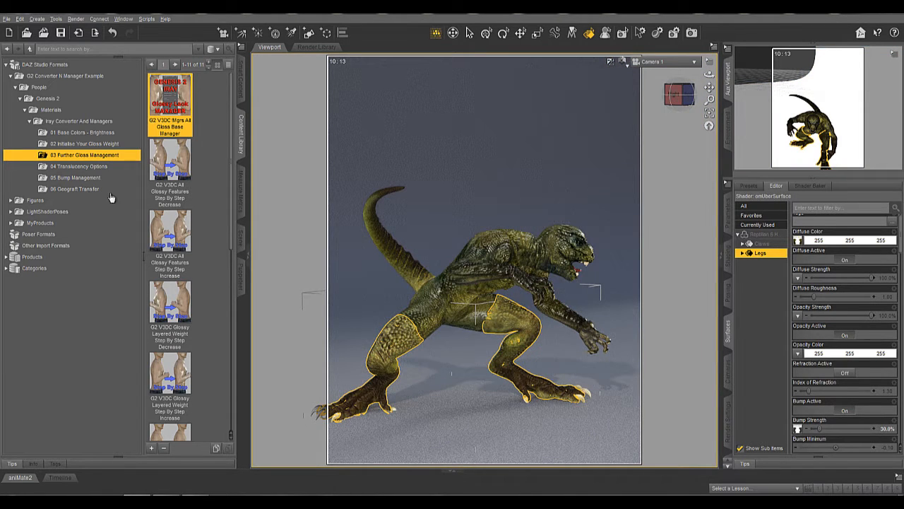
{"action": "left_click", "coordinate": [106, 189]}
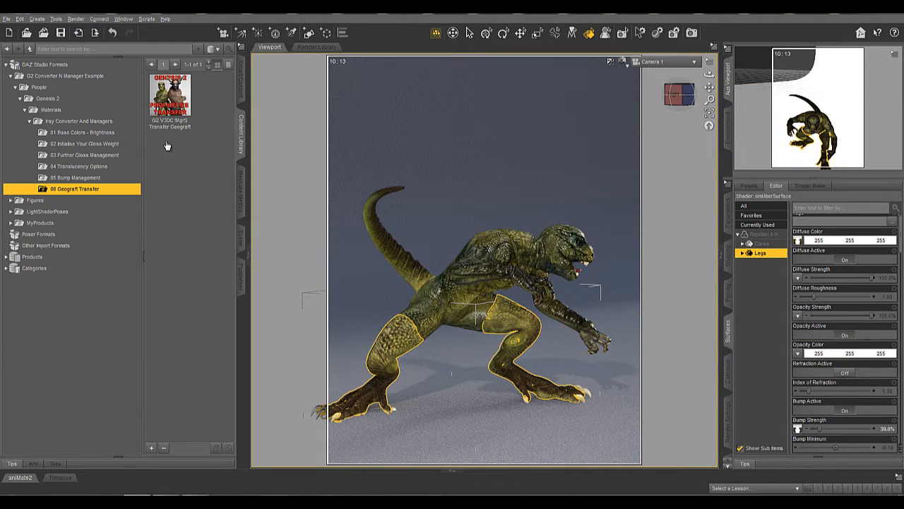
{"action": "double_click", "coordinate": [168, 105]}
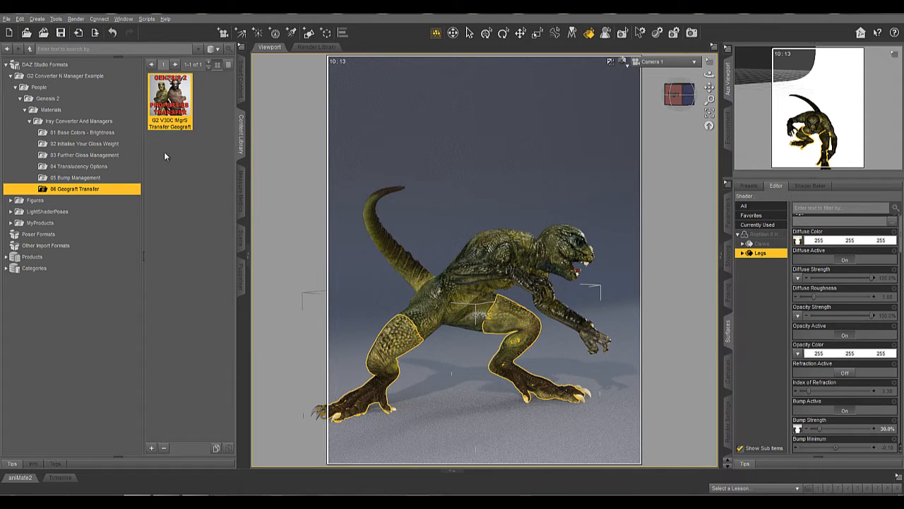
{"action": "left_click_drag", "start_coordinate": [437, 130], "coordinate": [179, 99]}
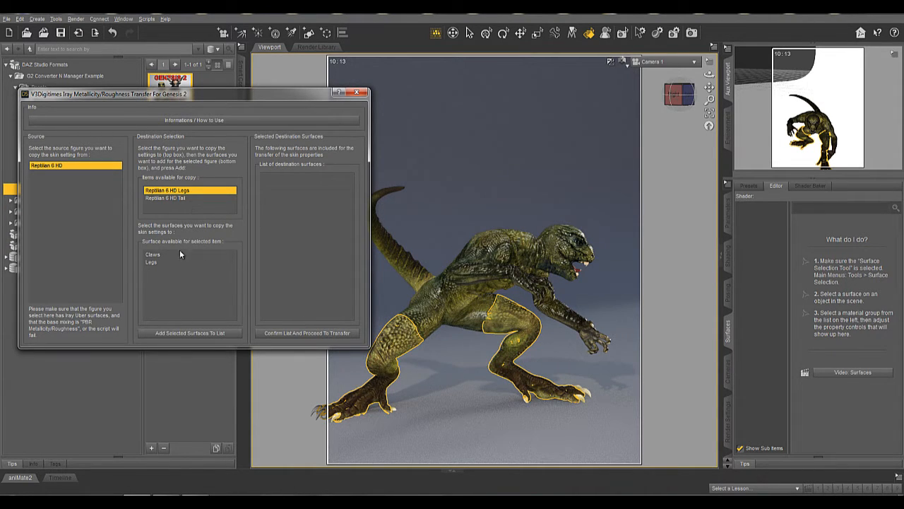
- Add the Claws and Legs surfaces of Reptilian 6 HD Legs and the Tail surface of Reptilian 6 HD Tail as transfer destinations
{"action": "left_click_drag", "start_coordinate": [170, 256], "coordinate": [161, 270]}
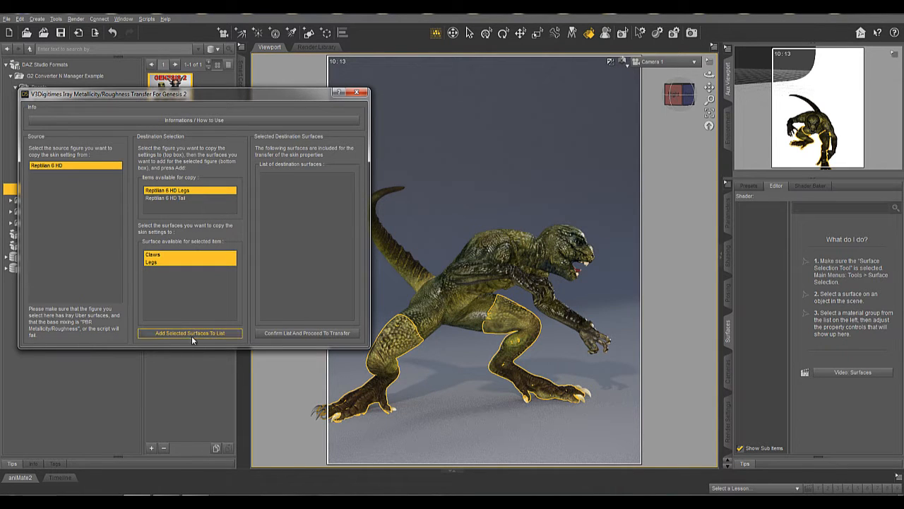
{"action": "left_click", "coordinate": [191, 332]}
{"action": "left_click", "coordinate": [173, 197]}
{"action": "left_click", "coordinate": [156, 255]}
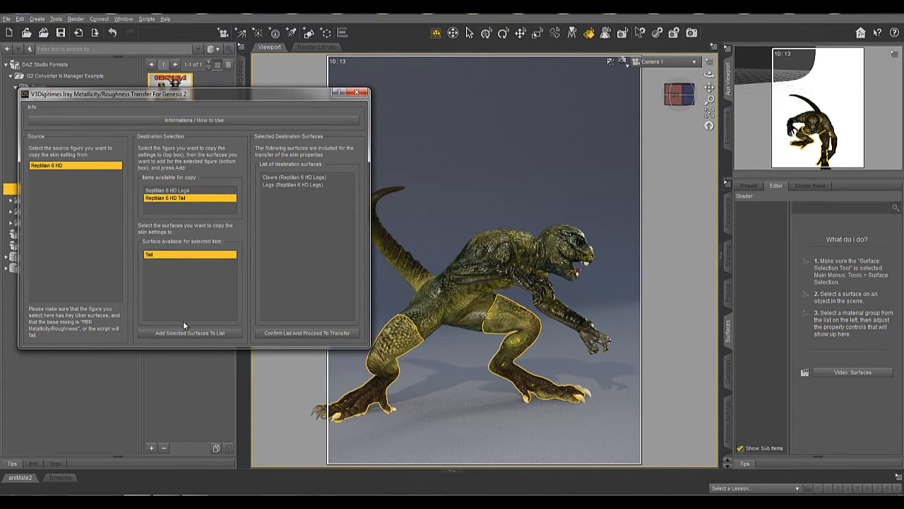
{"action": "left_click", "coordinate": [196, 334]}
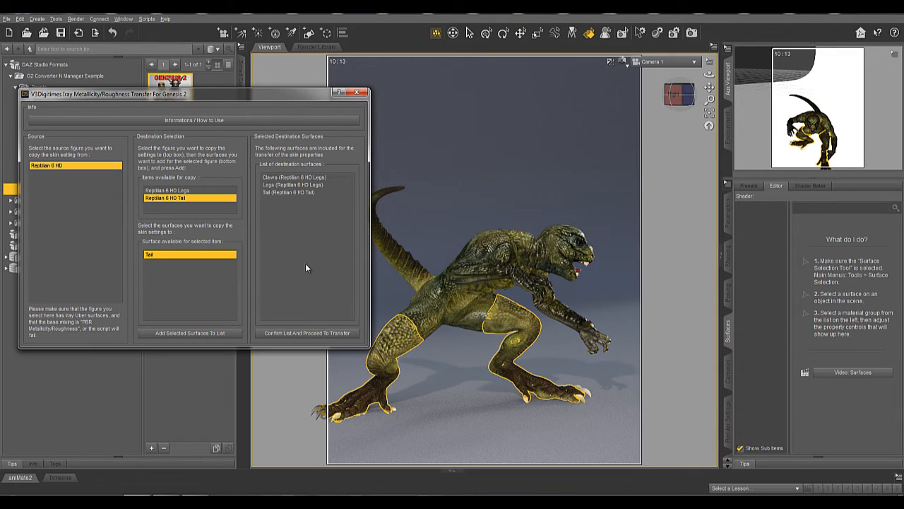
- Run the skin settings transfer from Reptilian 6 HD to the listed surfaces and close the transfer tool
{"action": "left_click", "coordinate": [312, 335]}
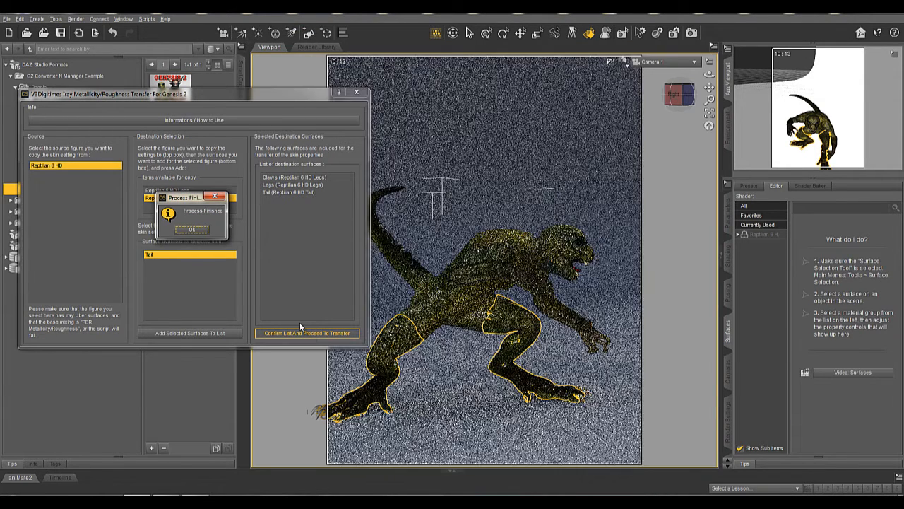
{"action": "left_click", "coordinate": [202, 232]}
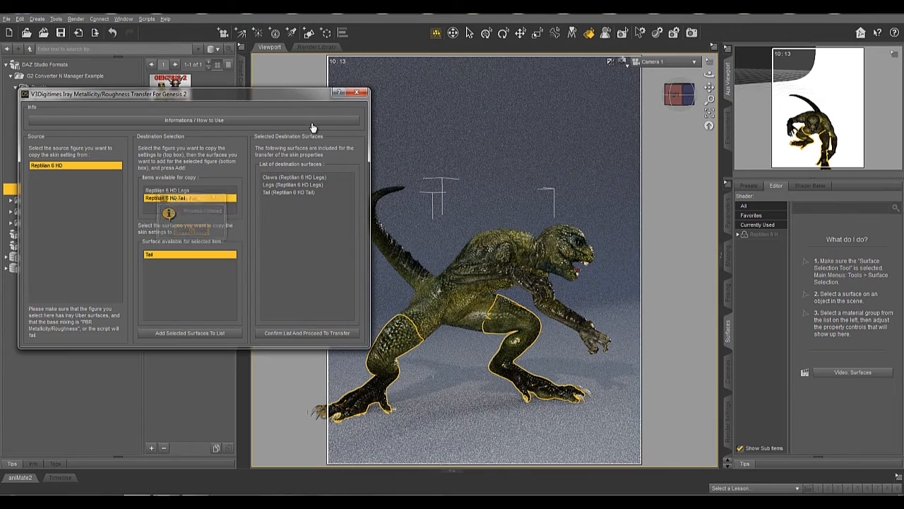
{"action": "left_click", "coordinate": [357, 94]}
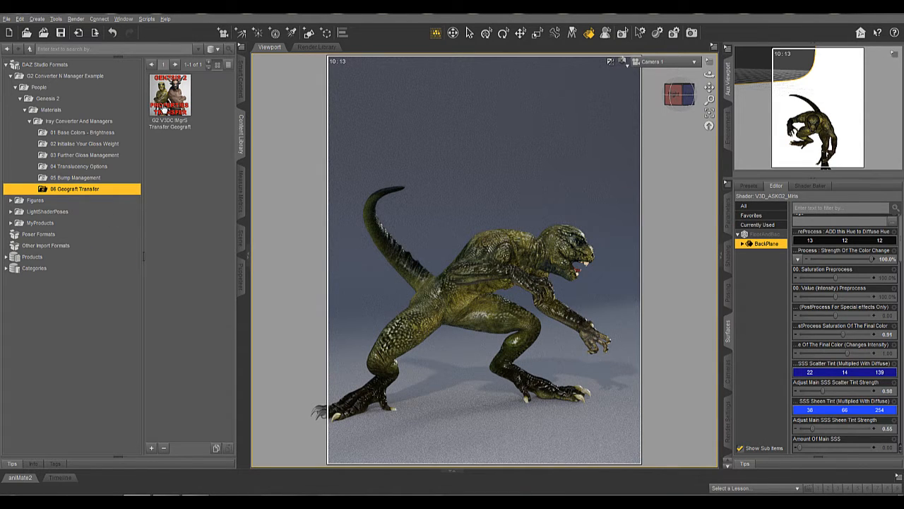
- Reopen the Transfer Geograft tool, list the Claws, Legs and Tail surfaces as destinations again, and close it without transferring
{"action": "mouse_move", "coordinate": [165, 110]}
{"action": "left_click", "coordinate": [182, 101]}
{"action": "double_click", "coordinate": [183, 101]}
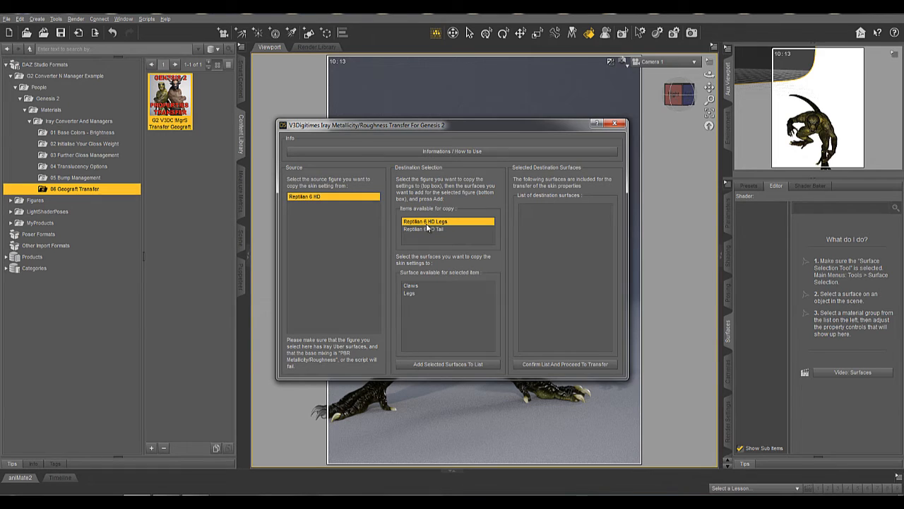
{"action": "left_click_drag", "start_coordinate": [415, 285], "coordinate": [414, 293]}
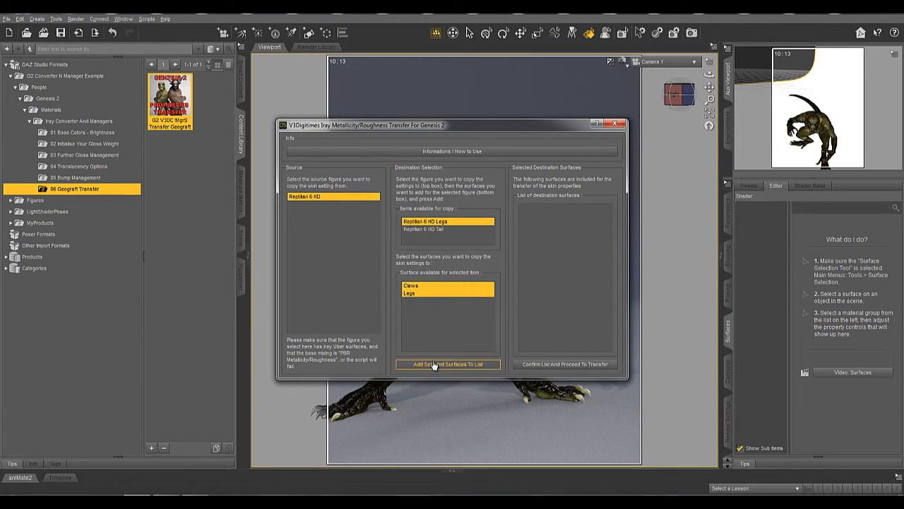
{"action": "left_click", "coordinate": [452, 364]}
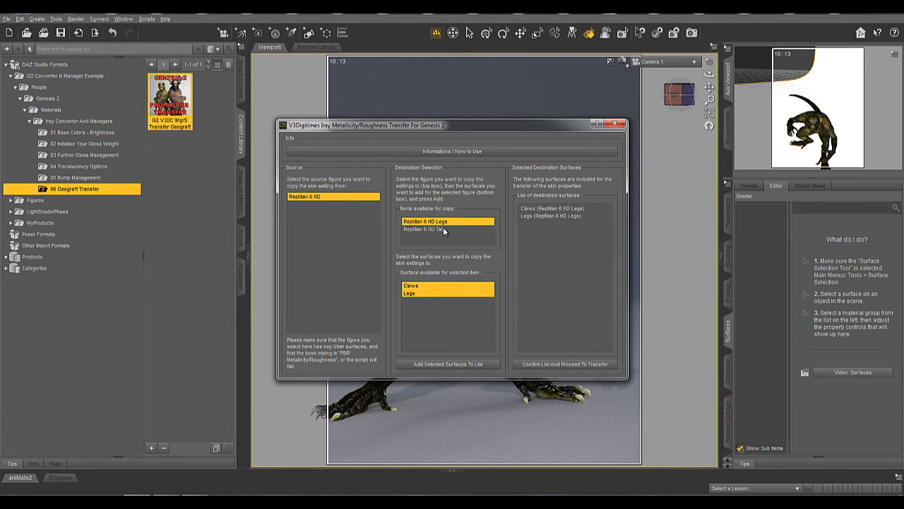
{"action": "left_click", "coordinate": [443, 228]}
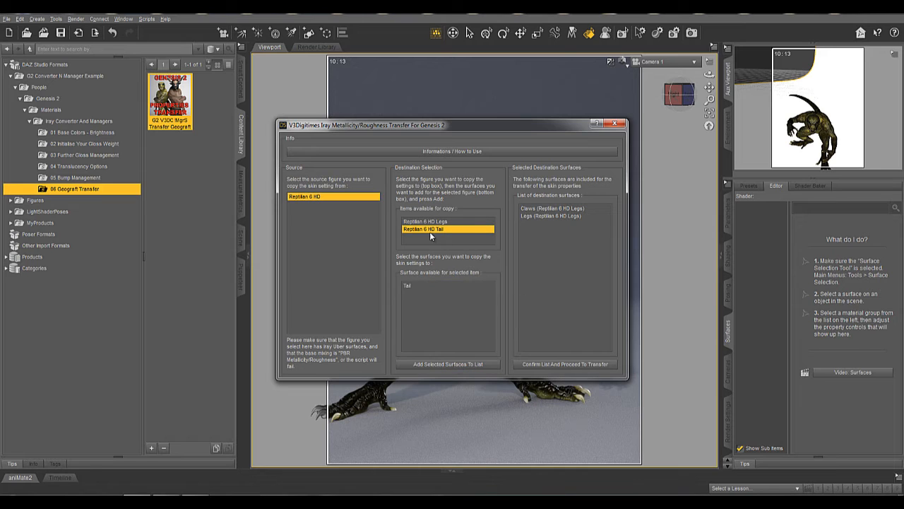
{"action": "left_click", "coordinate": [414, 286]}
{"action": "left_click", "coordinate": [448, 364]}
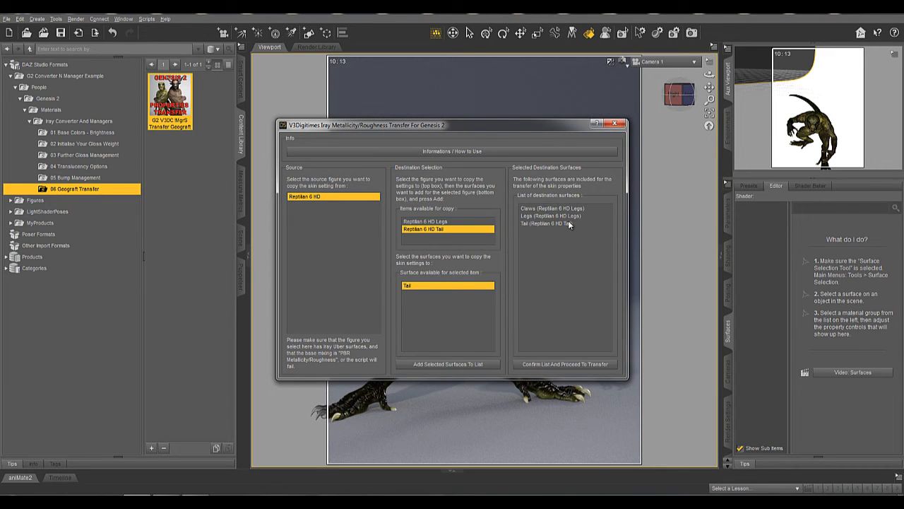
{"action": "left_click", "coordinate": [616, 125]}
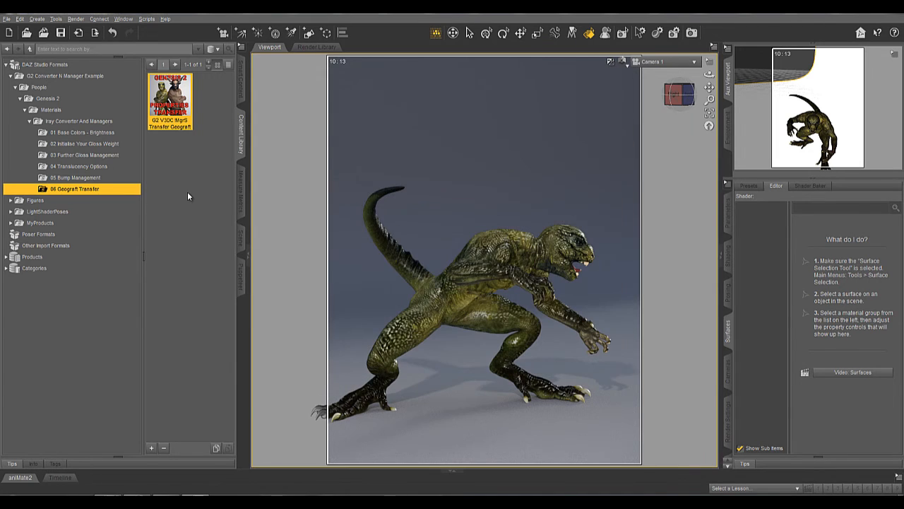